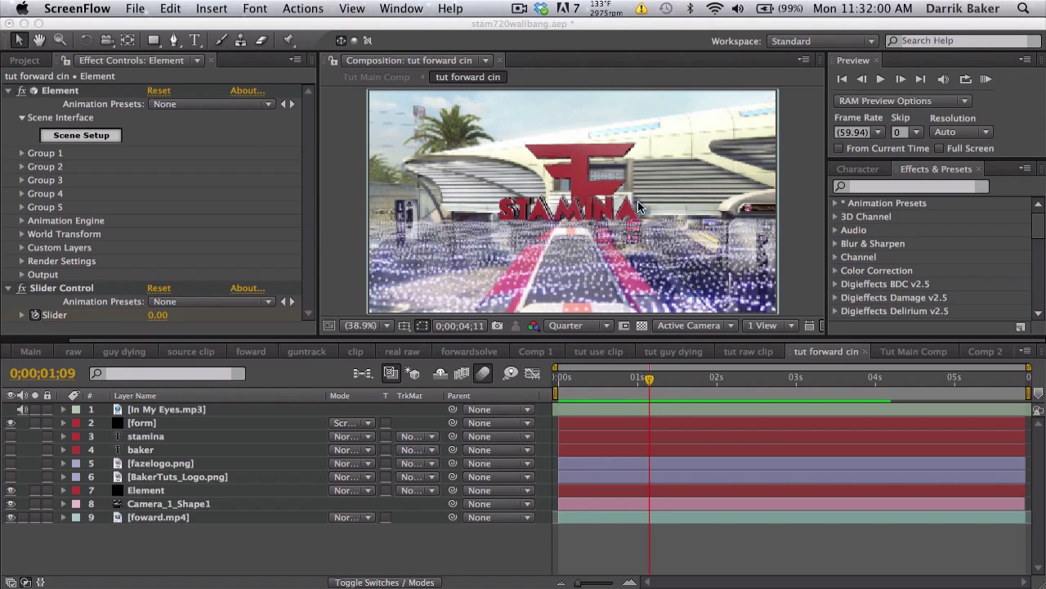
Stop the preview and move to about 3;06, where the BAKER logo forms over the particles.
click(987, 79)
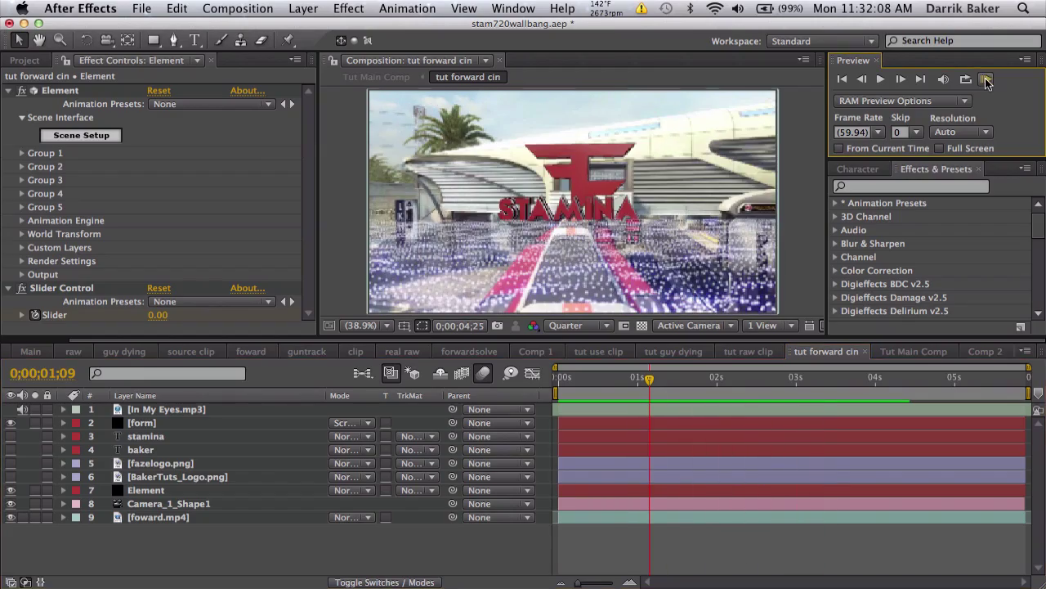
drag(645, 381, 798, 354)
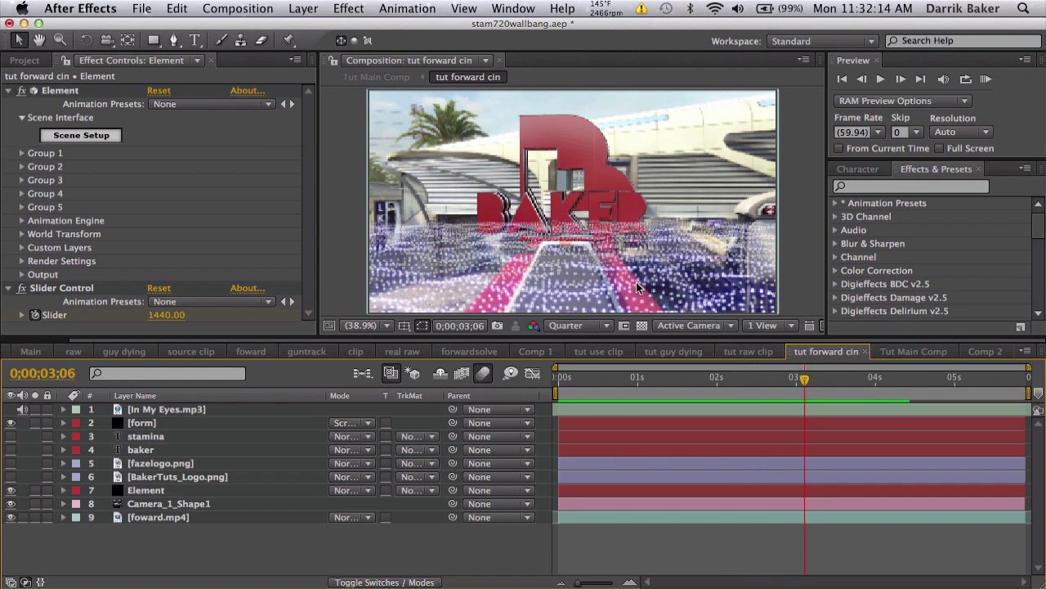
On the form layer, expand Audio React and set Delay Direction to Outwards.
click(155, 424)
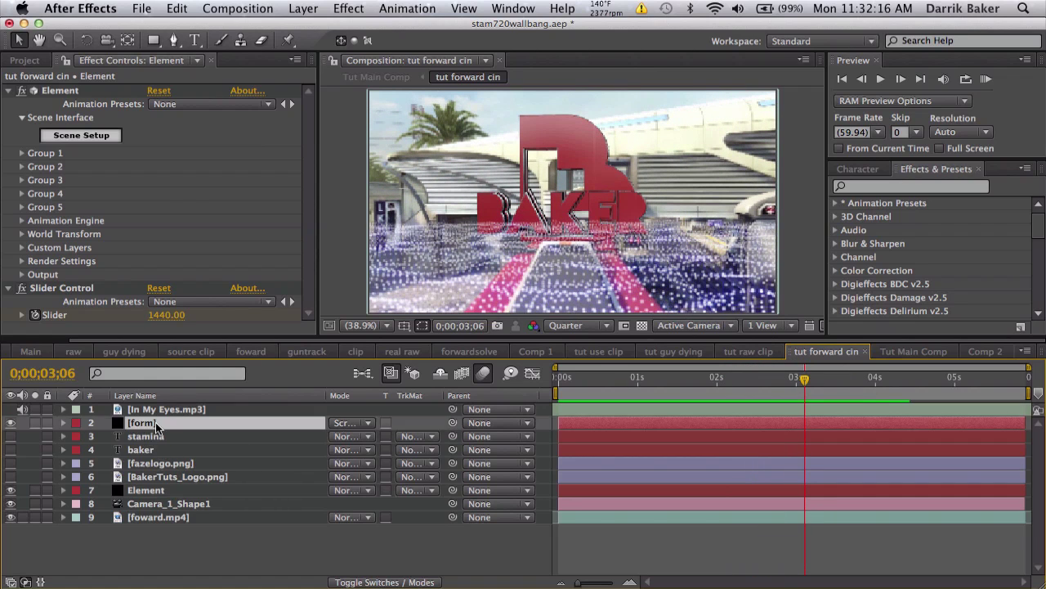
click(22, 134)
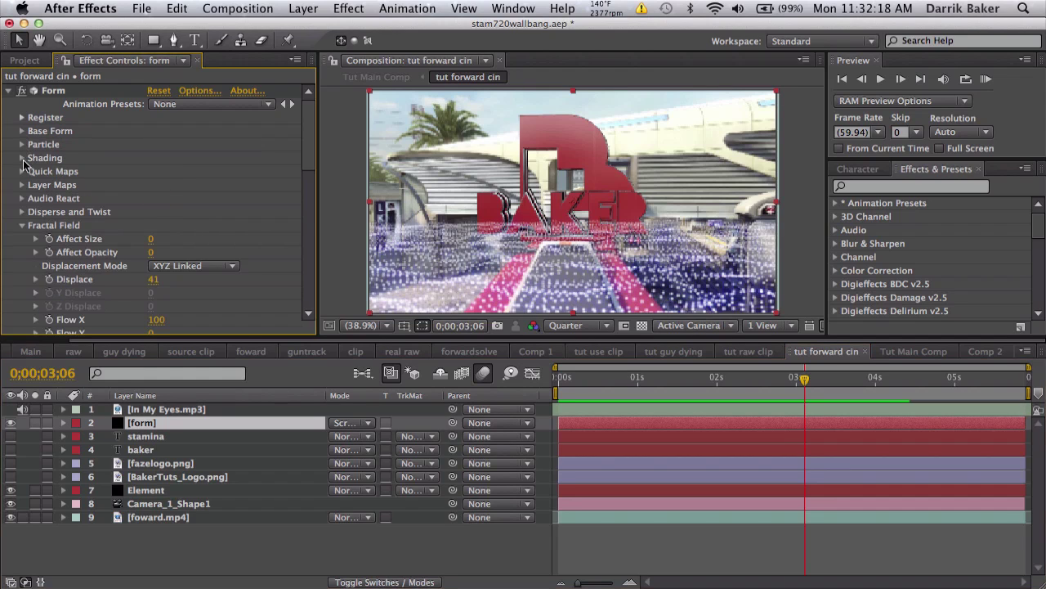
click(25, 224)
click(23, 198)
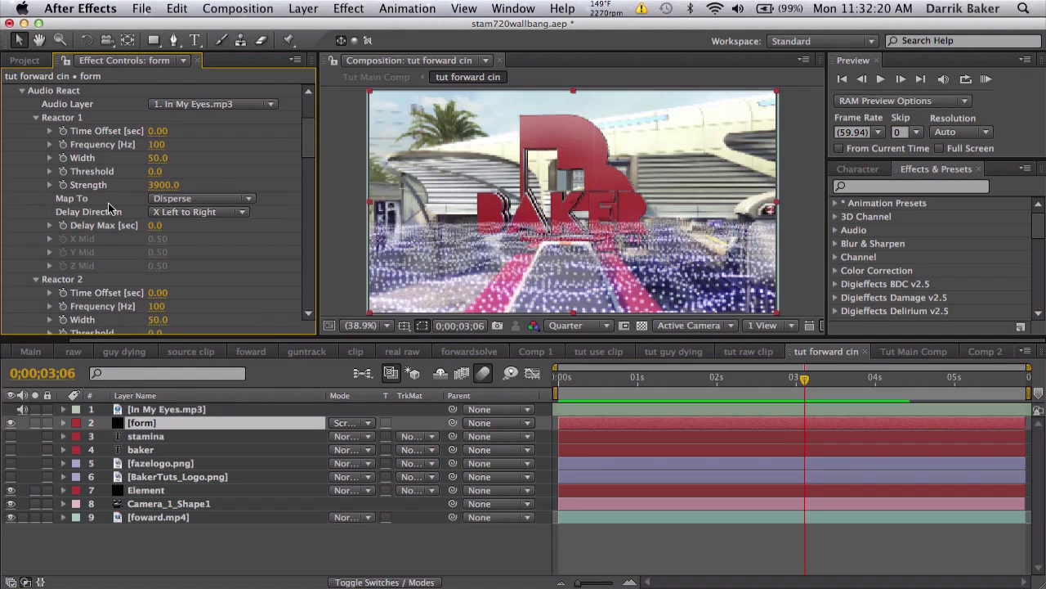
scroll(110, 208, up, 3)
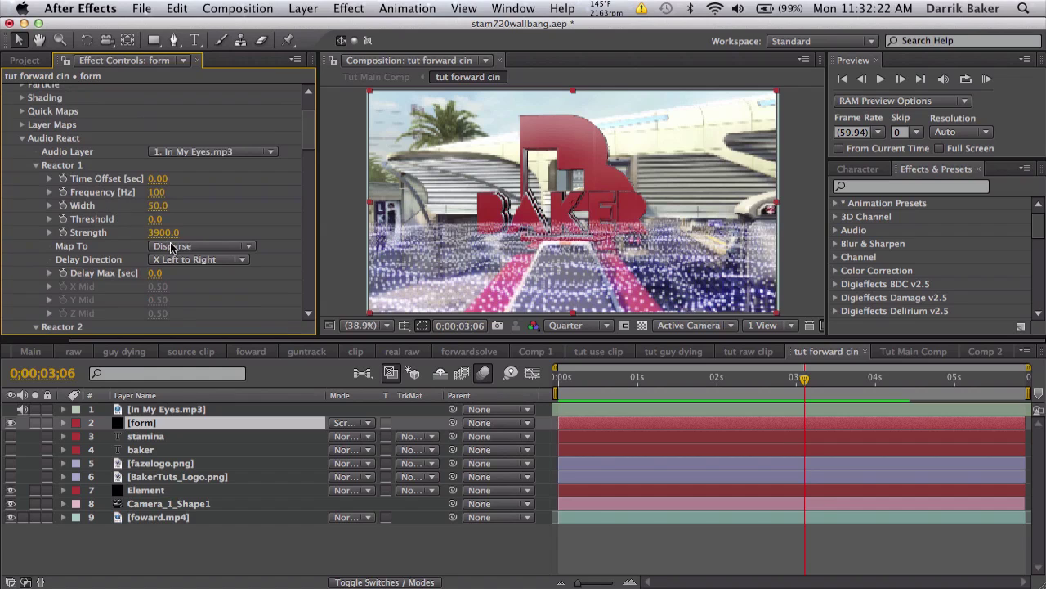
click(192, 259)
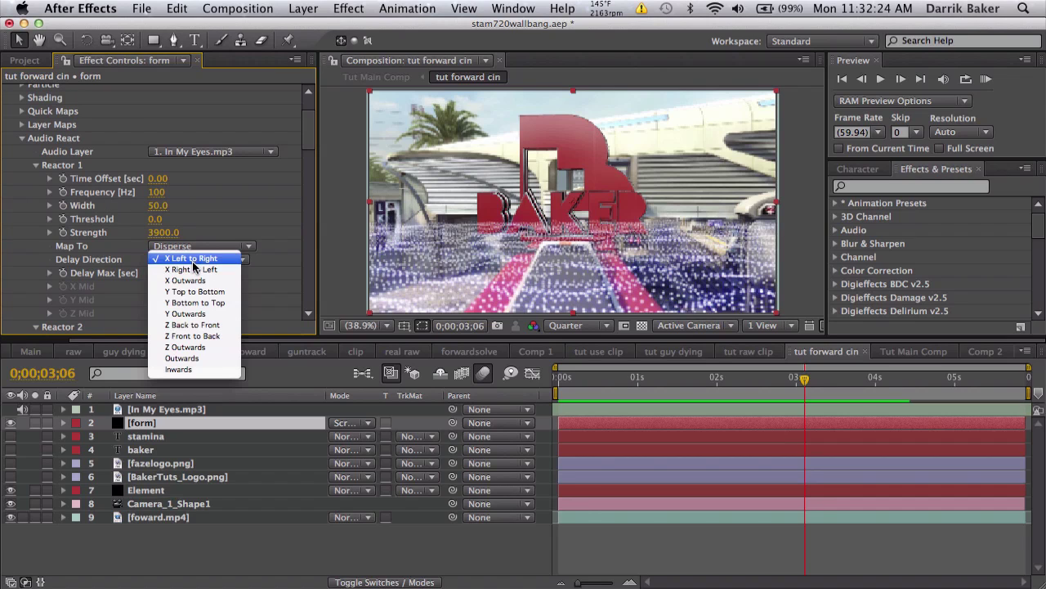
click(182, 358)
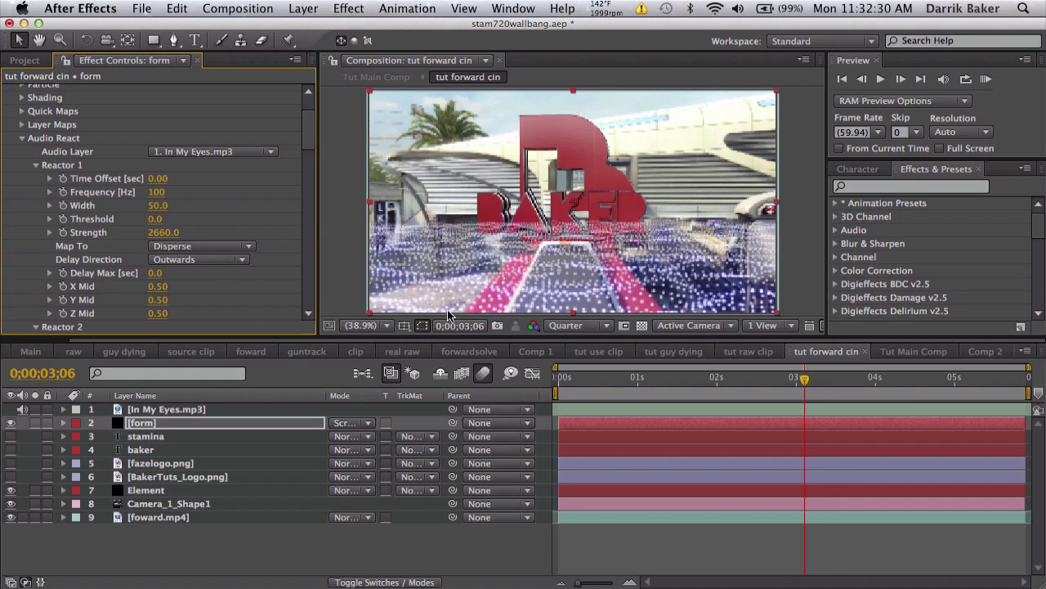
Preview the comp, then set Reactor 1 Threshold to 24.0 and Strength to 200.0.
click(648, 378)
key(space)
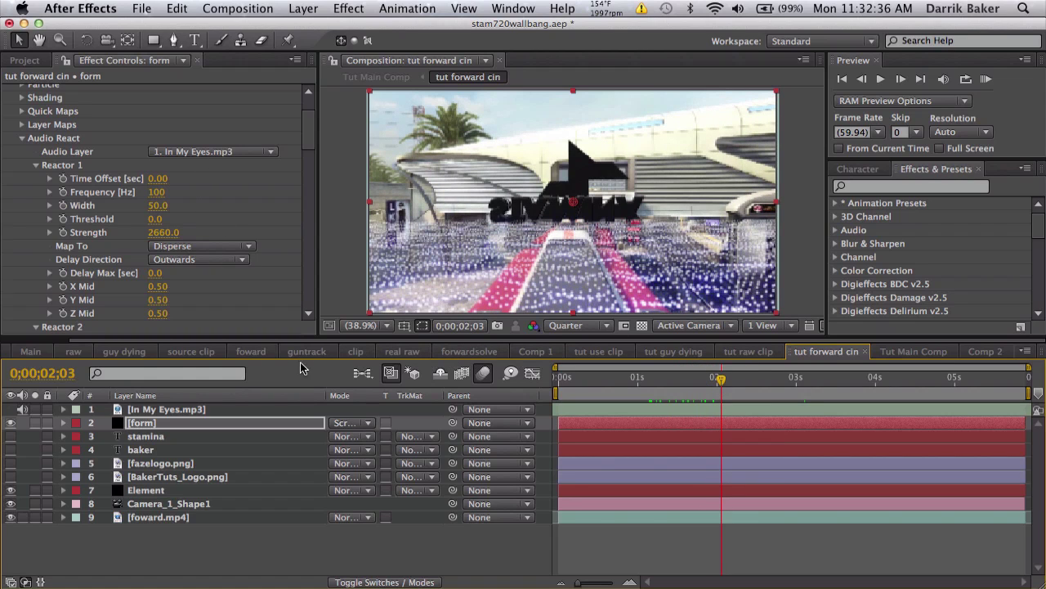
click(247, 348)
scroll(188, 252, down, 3)
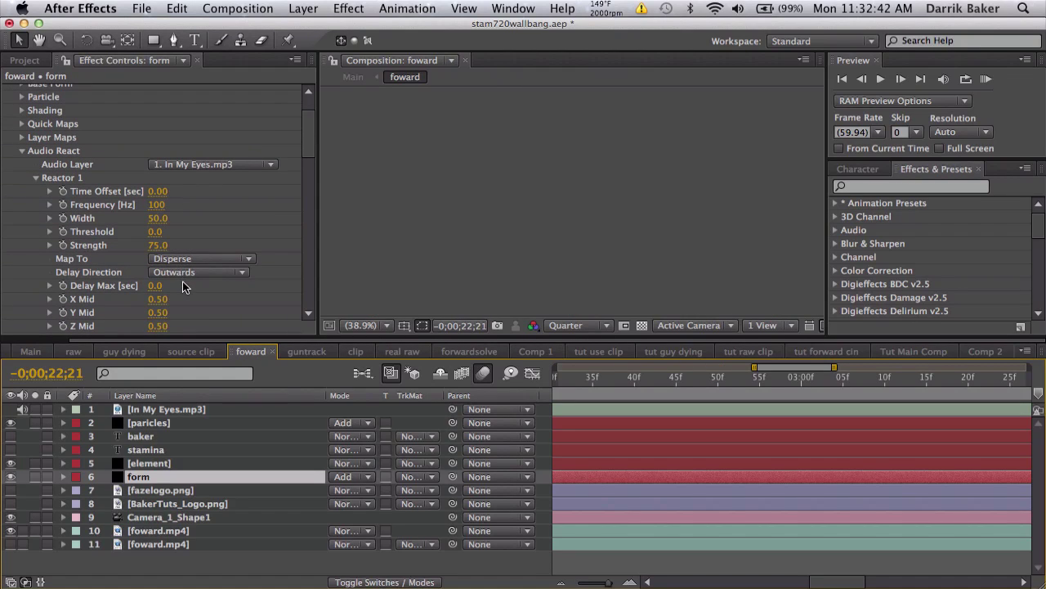
click(827, 352)
scroll(228, 270, down, 3)
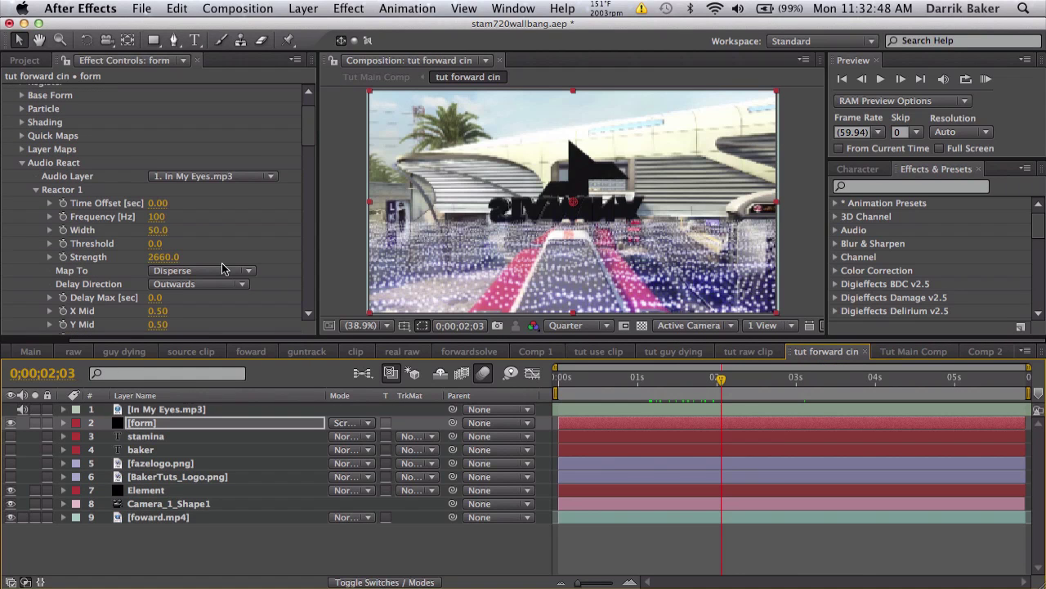
drag(155, 249, 168, 244)
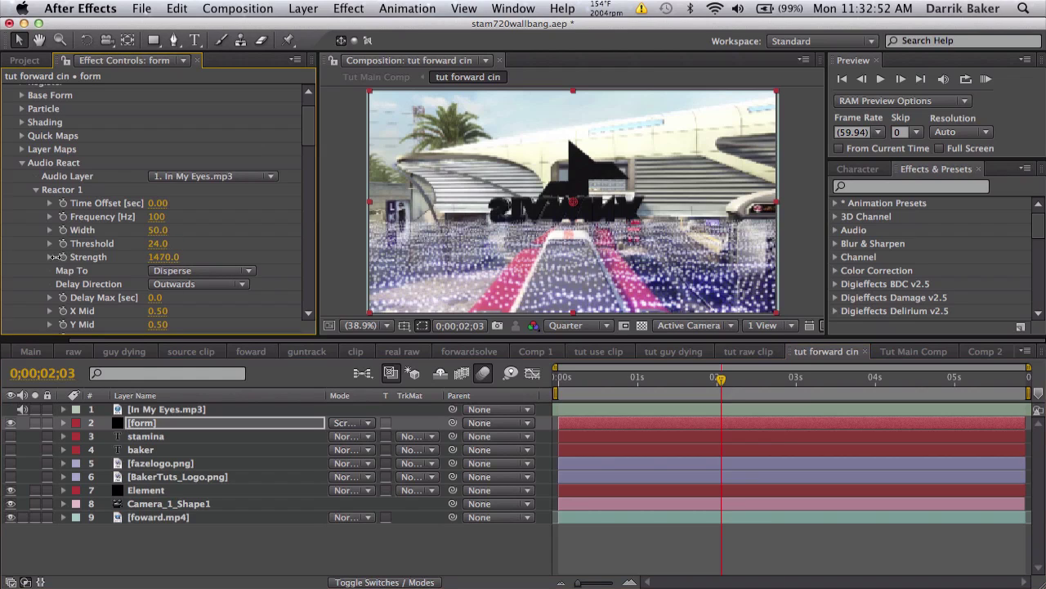
drag(125, 256, 86, 257)
At 1;27, create a new solid layer named 'particles'.
click(674, 377)
click(304, 8)
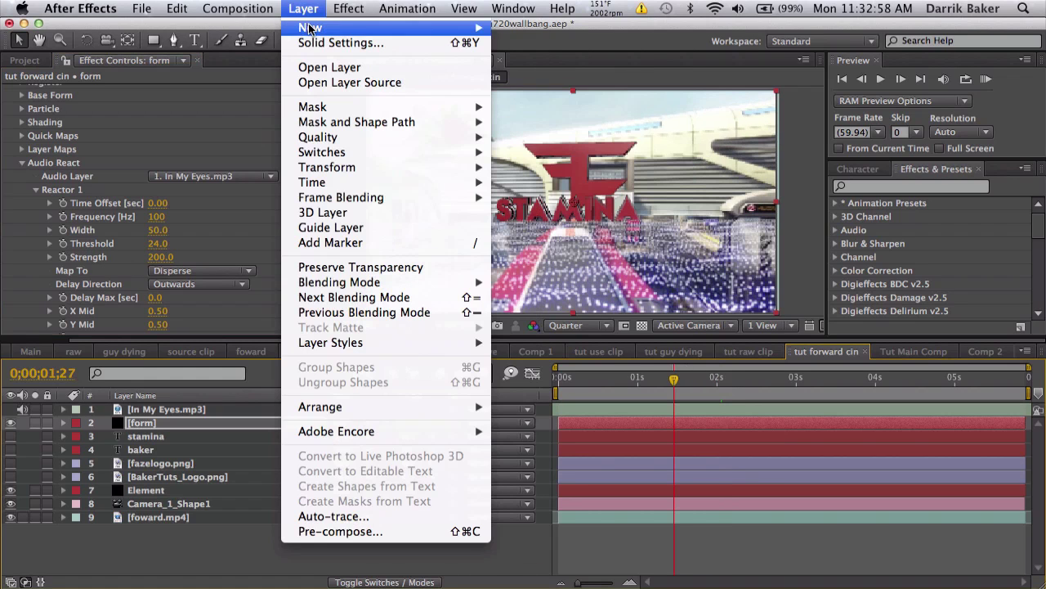
mouse_move(479, 30)
click(512, 43)
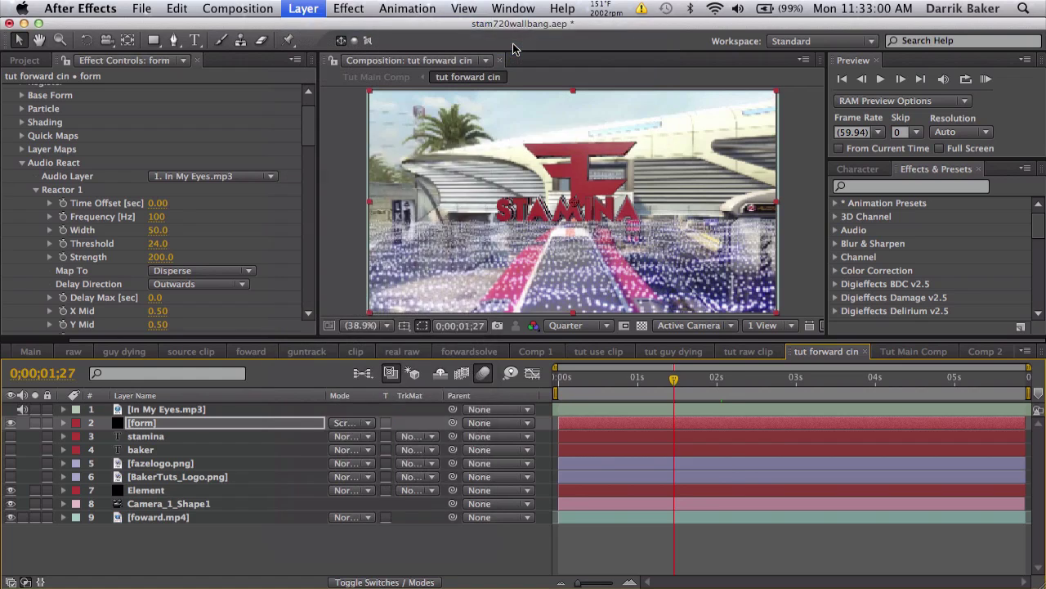
text(particle)
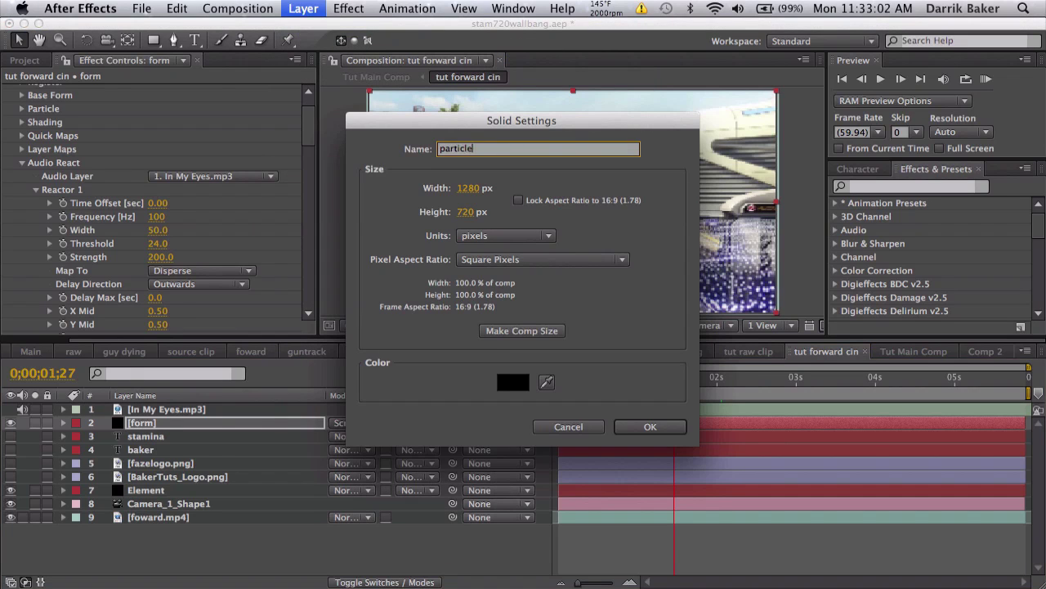
text(s)
key(Return)
Apply the Particular effect to the particles layer and solo it.
click(892, 185)
text(pa)
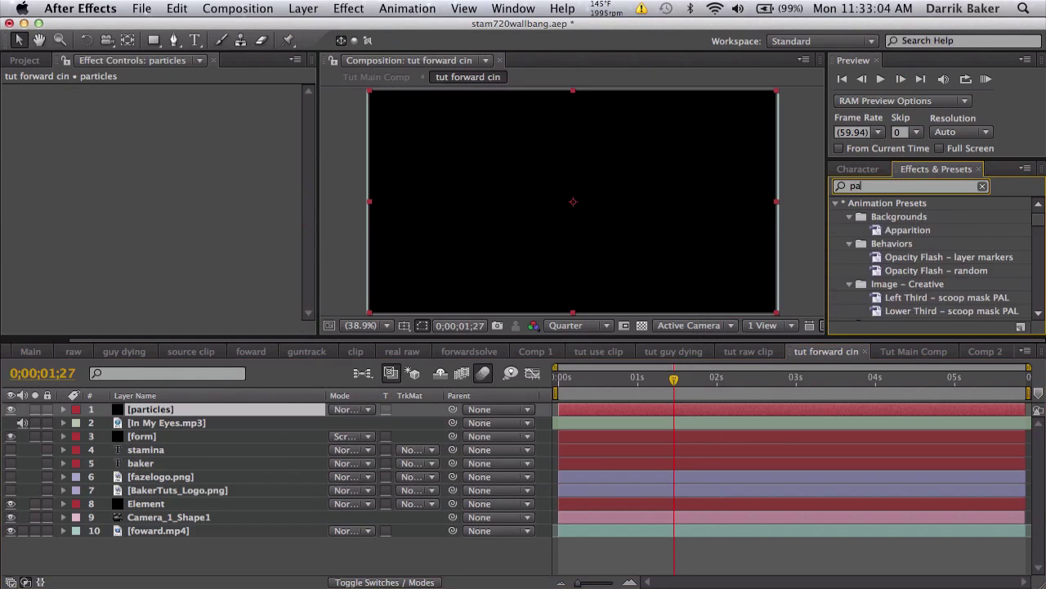
text(rticu)
click(895, 299)
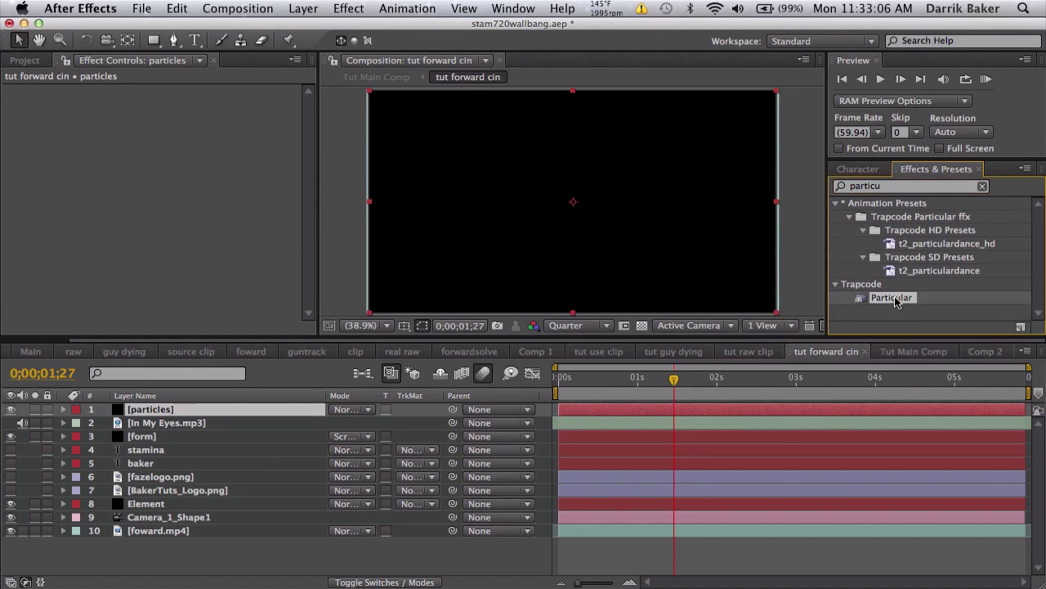
drag(895, 300, 828, 406)
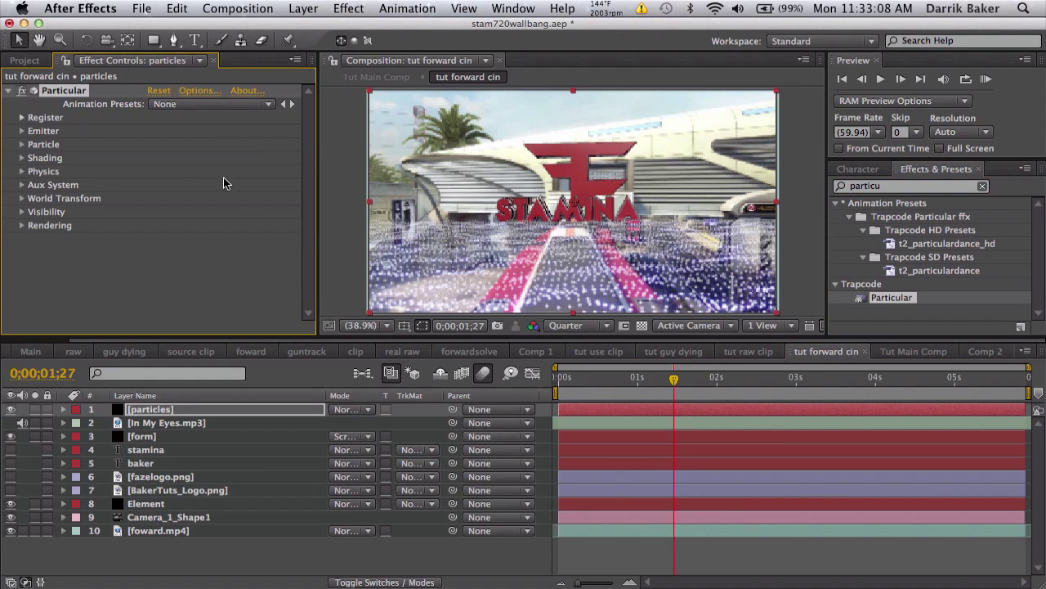
click(35, 409)
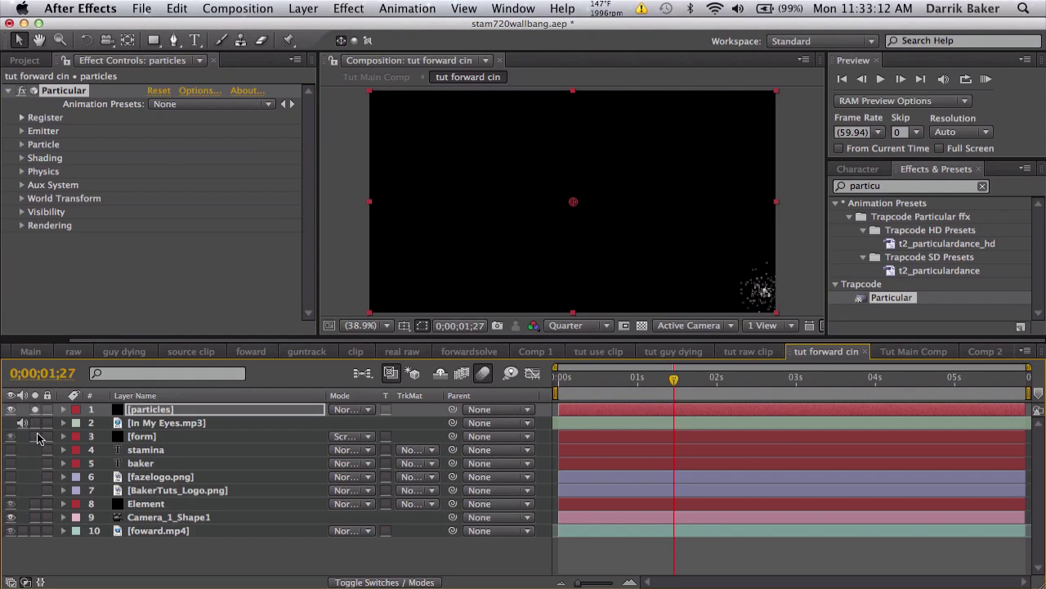
Solo the form layer, adjust the emitter position, and make Particular's emitter a Box.
click(36, 435)
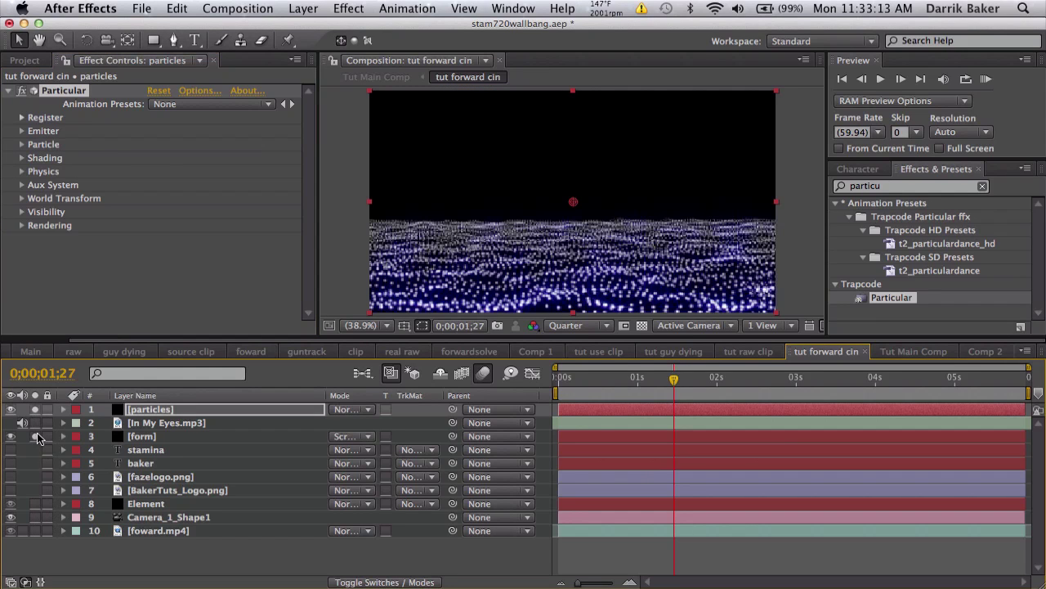
click(22, 131)
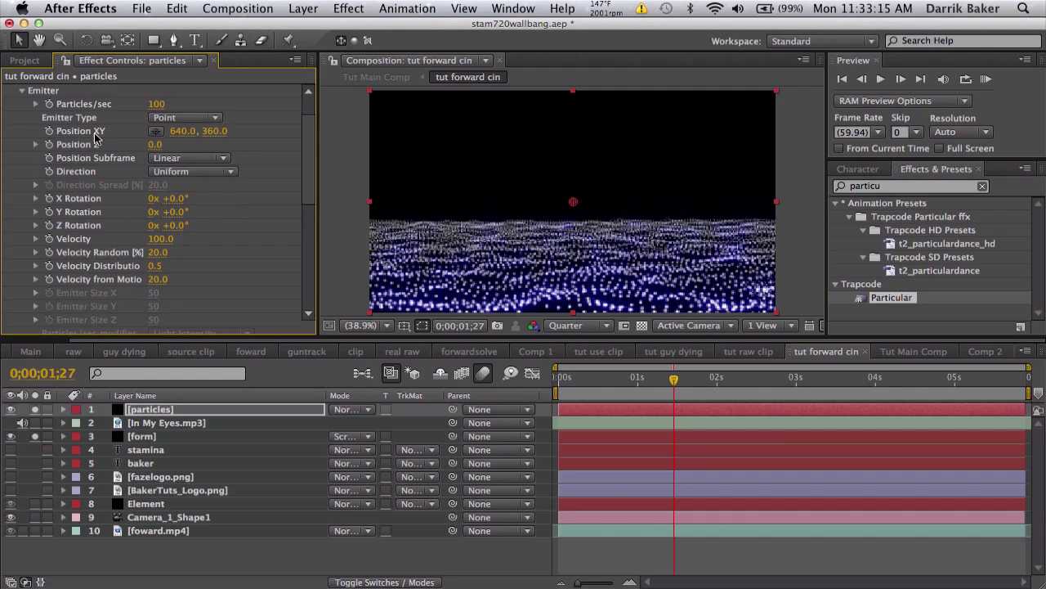
click(201, 130)
text(0)
key(Return)
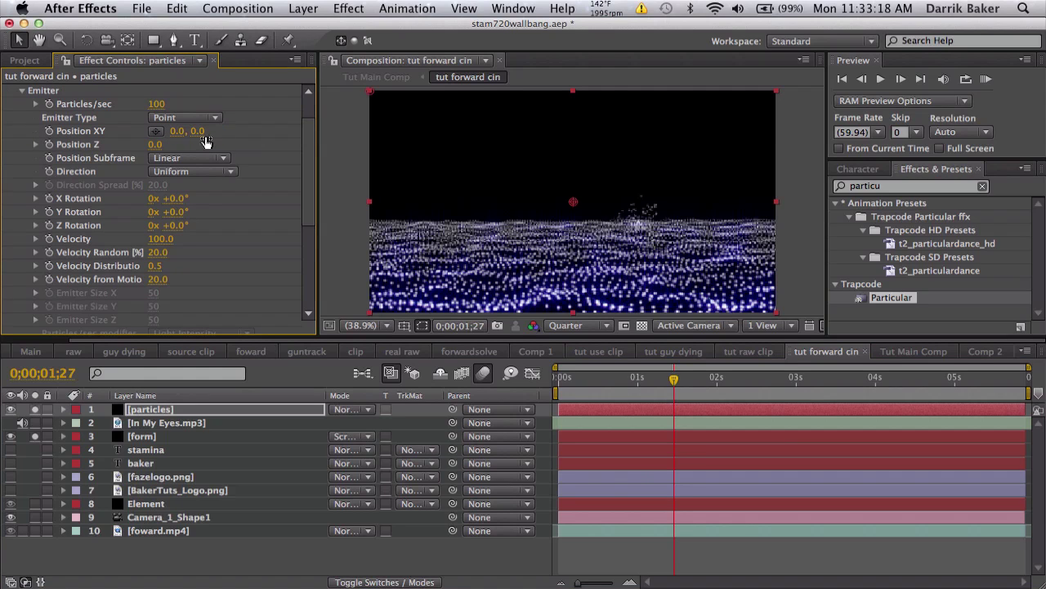
mouse_move(197, 131)
mouse_down()
mouse_move(98, 131)
mouse_move(200, 142)
mouse_up()
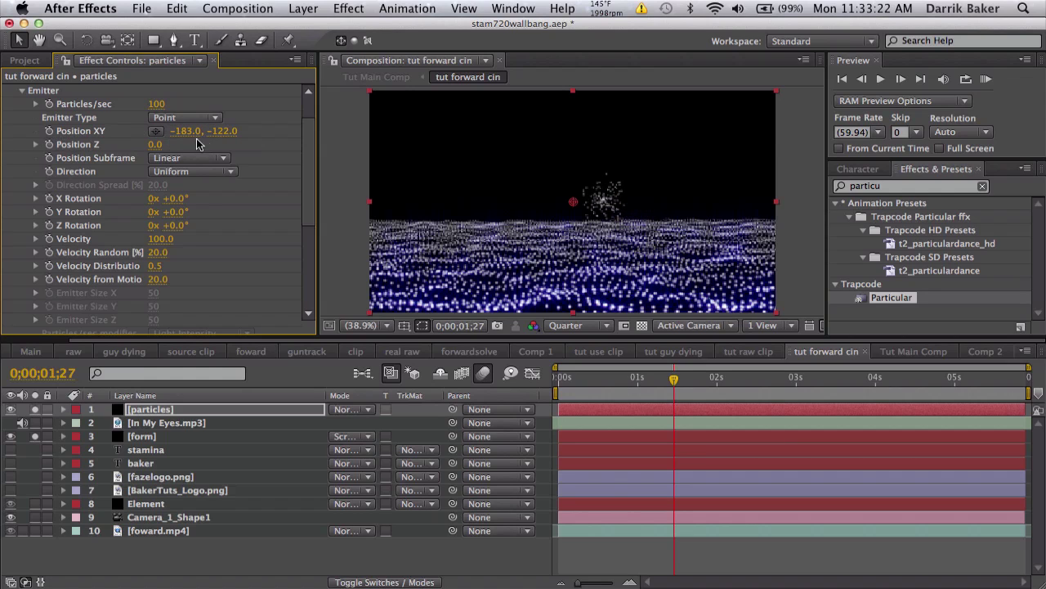
click(194, 117)
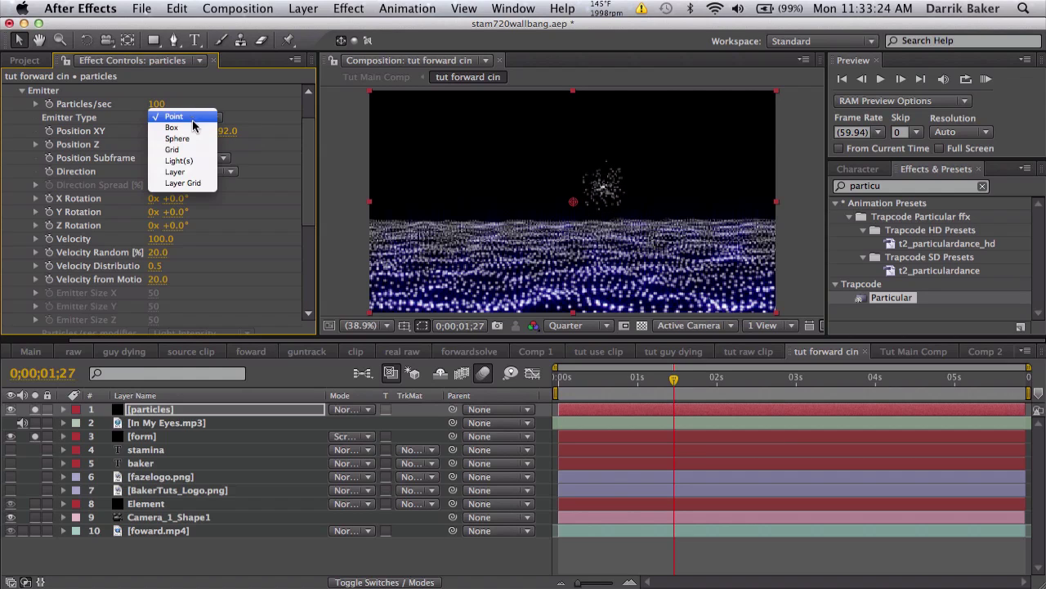
click(194, 129)
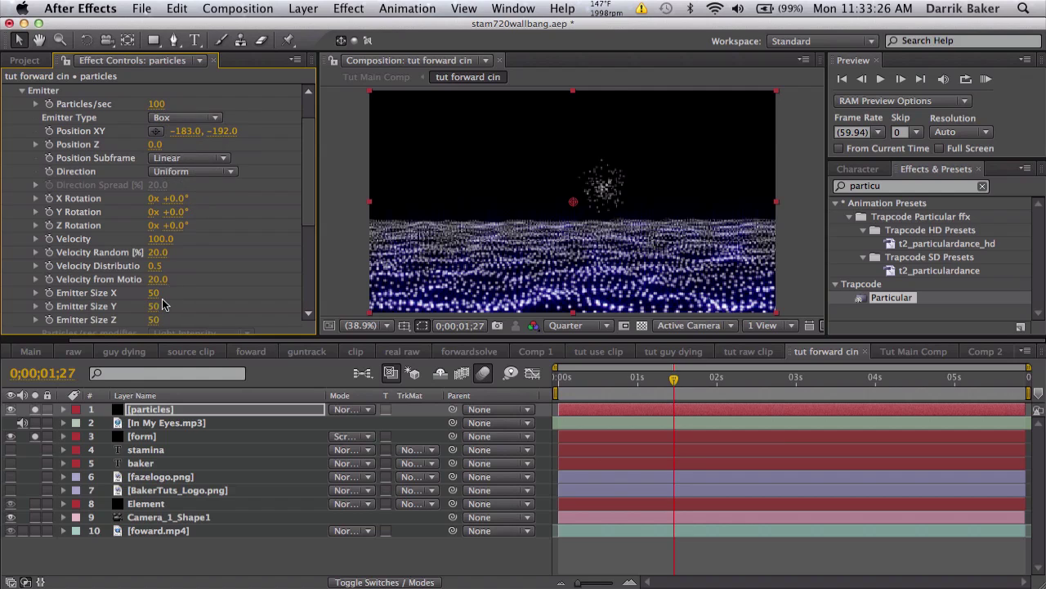
Size the Box emitter to 1732 wide and 662 tall and move it further up.
scroll(153, 290, down, 1)
drag(154, 287, 52, 302)
drag(158, 281, 689, 234)
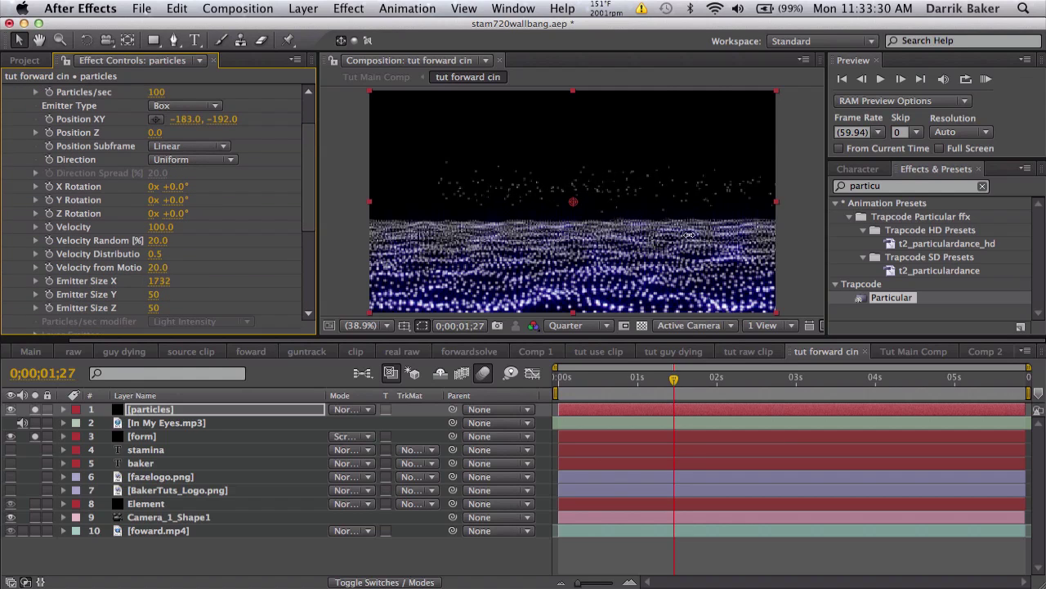
drag(154, 294, 564, 203)
drag(222, 119, 4, 132)
Solo the Element layer, deepen the emitter to 2053 and set Position Z to -750.
click(35, 505)
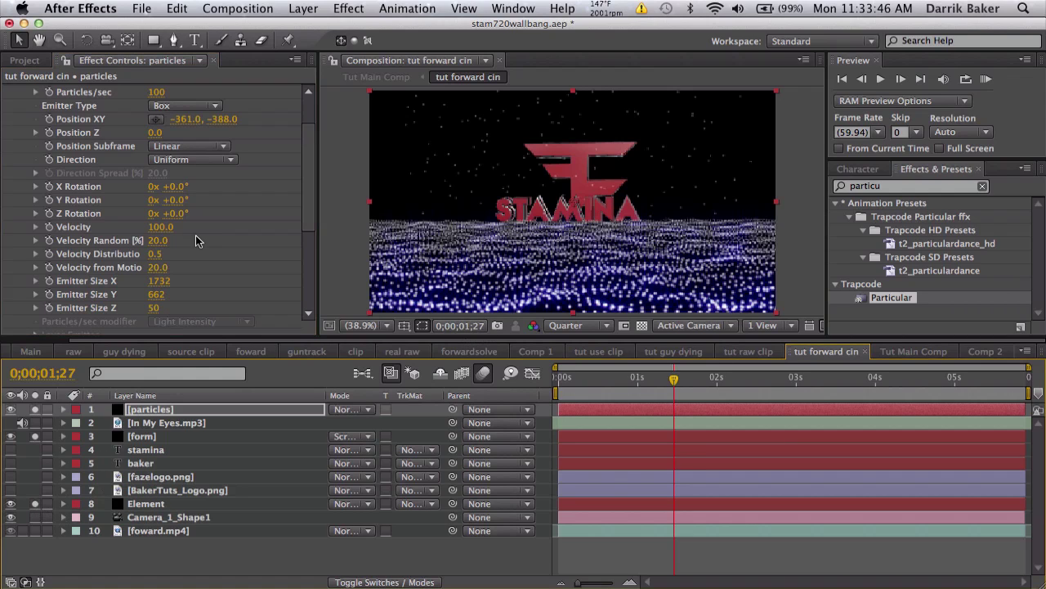
drag(154, 308, 1013, 217)
drag(157, 308, 739, 242)
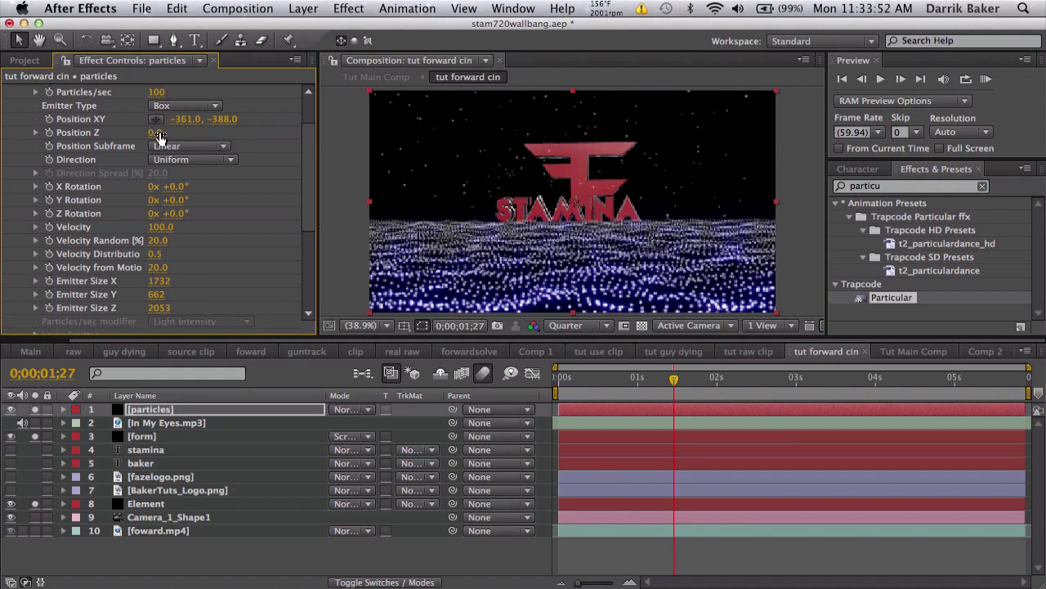
drag(155, 133, 400, 129)
drag(276, 154, 135, 170)
drag(601, 388, 717, 381)
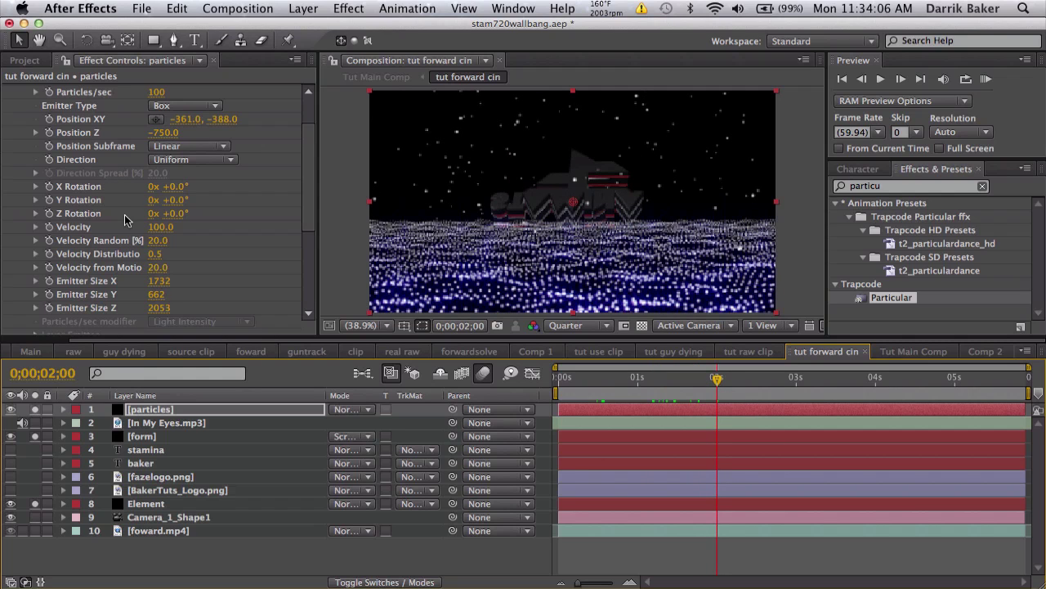
Set particle Velocity to 5 and scrub the comp to check the particles.
click(161, 228)
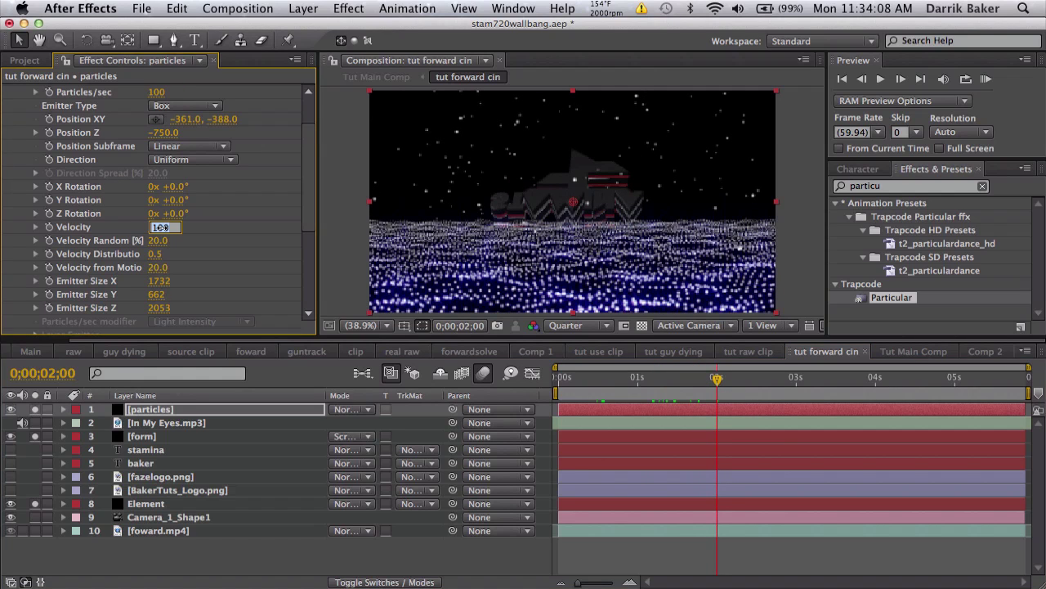
text(5)
key(Return)
click(631, 379)
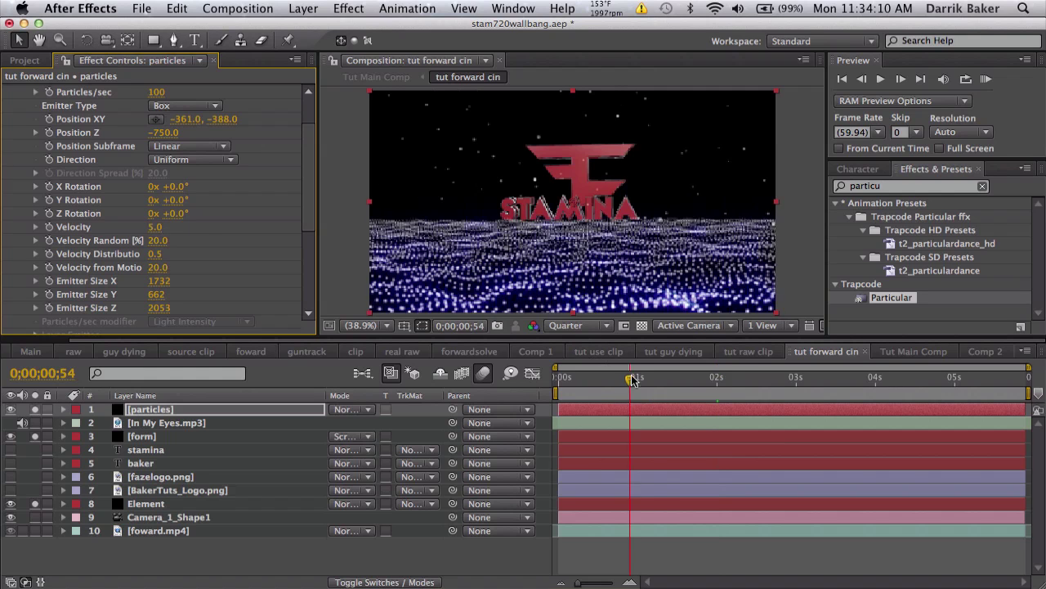
drag(631, 378, 754, 382)
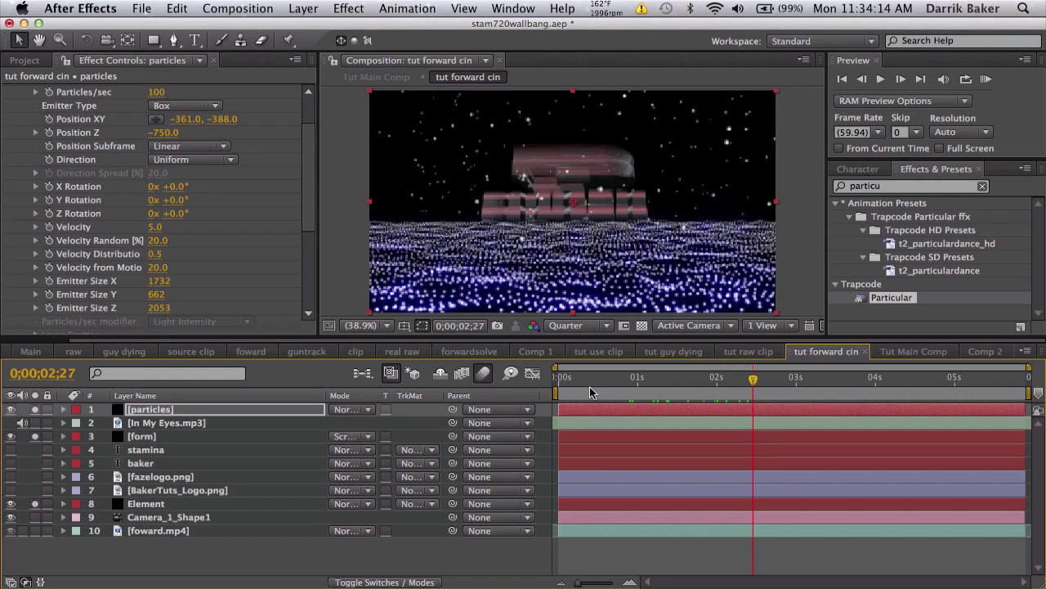
click(564, 382)
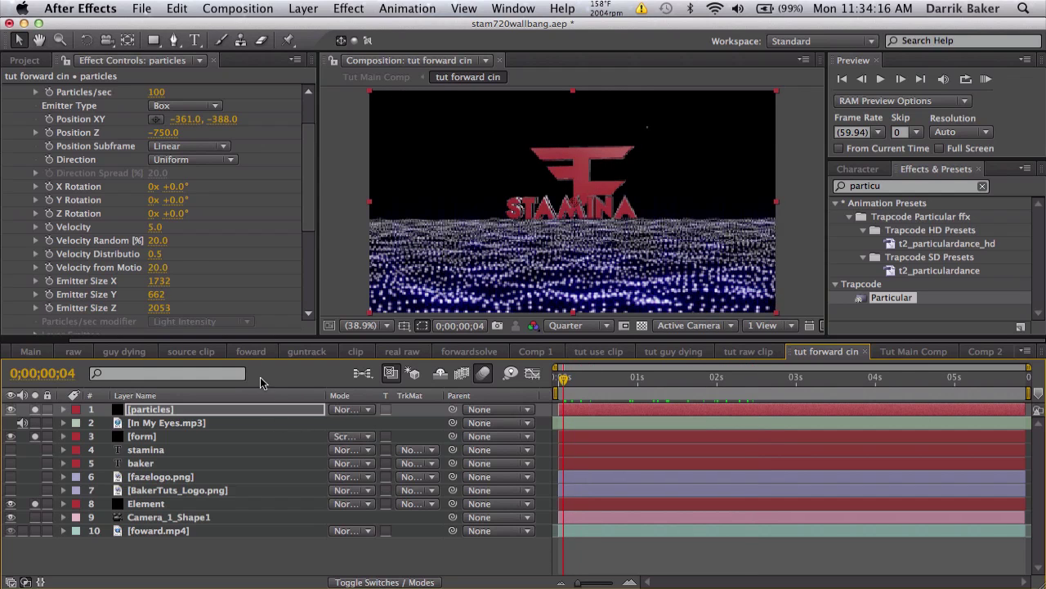
scroll(168, 259, up, 2)
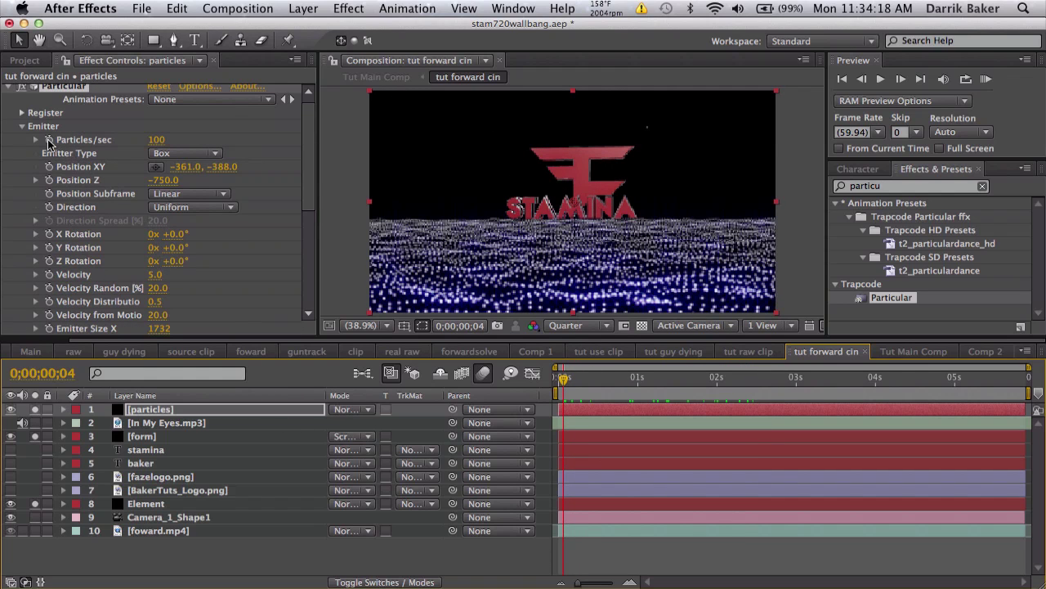
Keyframe Particles/sec at 2000, then at 0 two frames later.
click(156, 140)
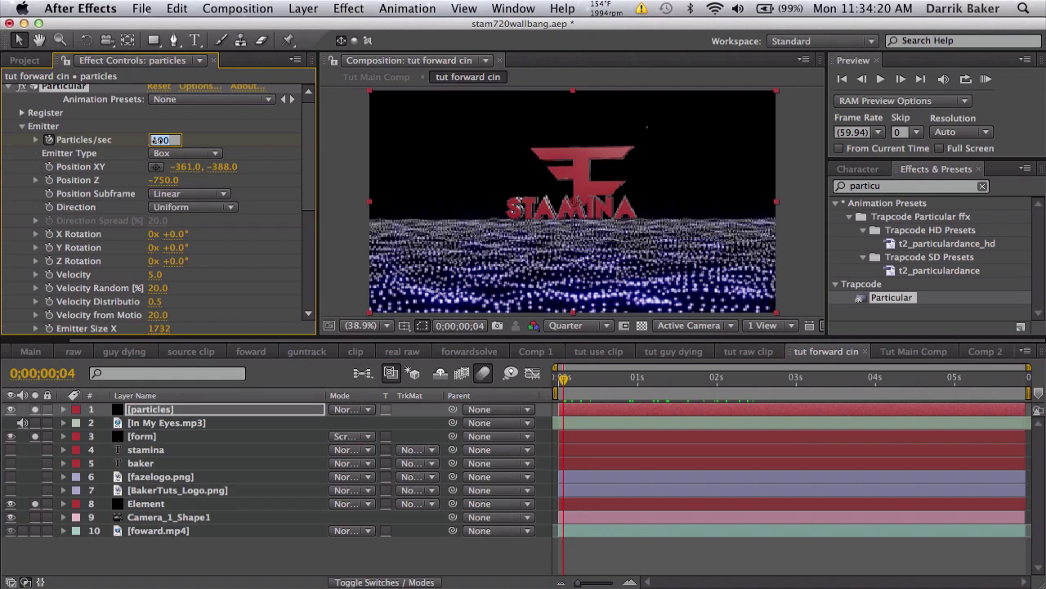
text(2000)
key(Return)
click(900, 79)
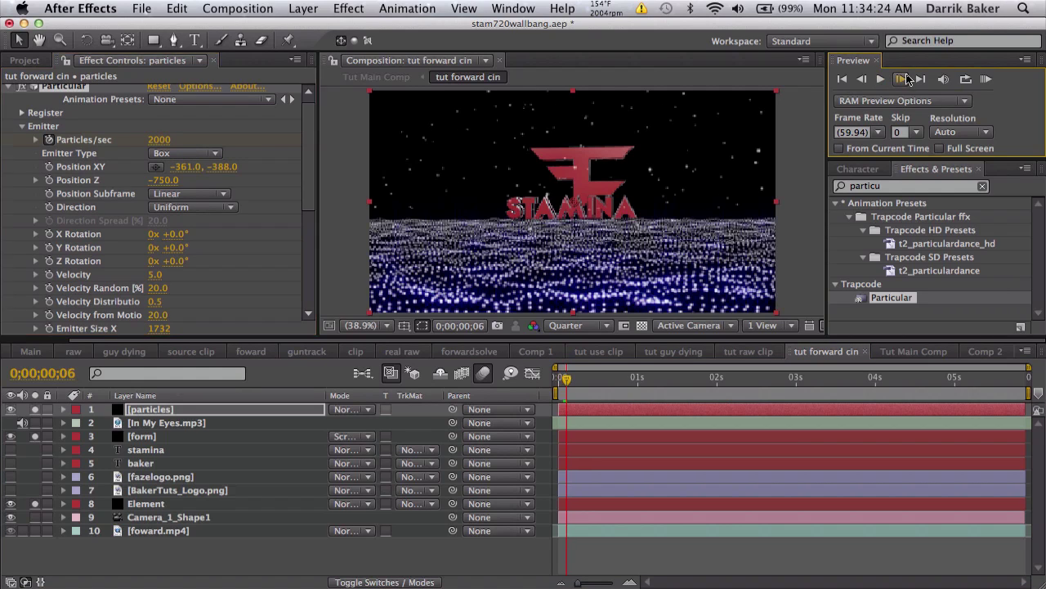
click(900, 79)
click(161, 140)
text(0)
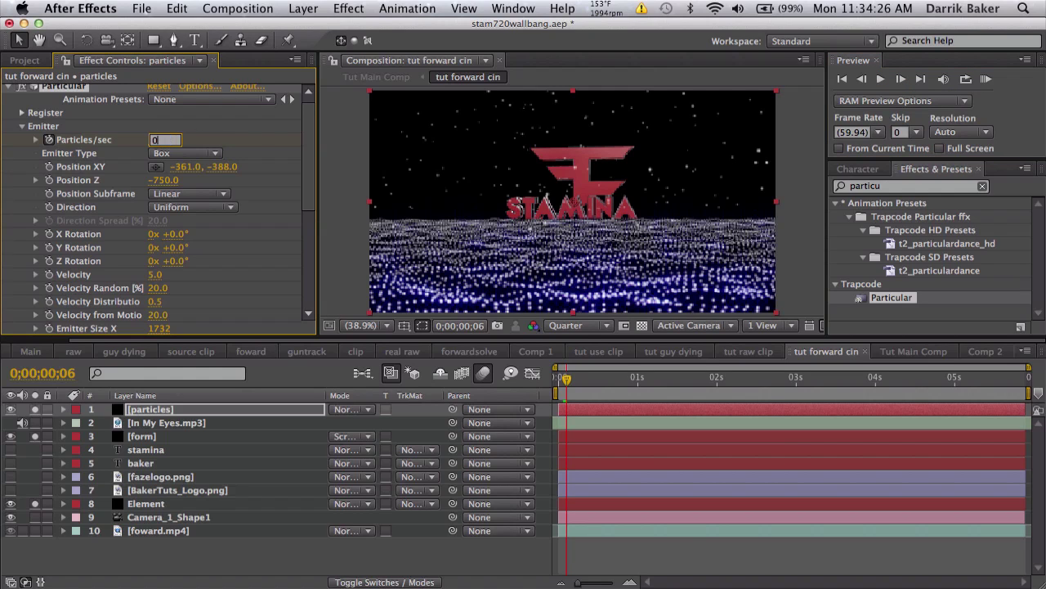
key(Return)
Shift the particles layer about 6 frames earlier and return to the first frame.
key(u)
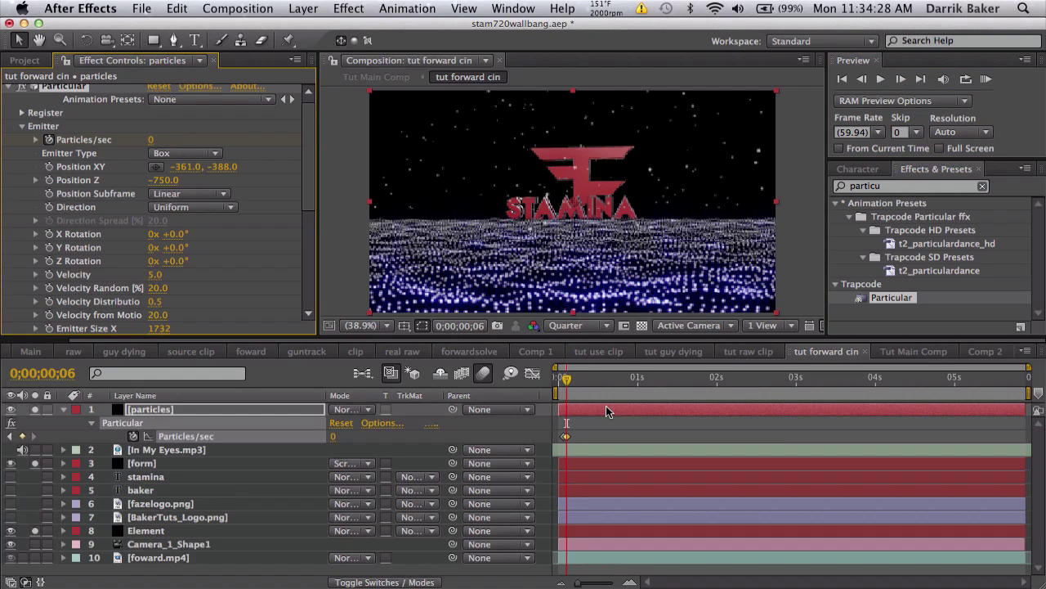
drag(630, 411, 621, 413)
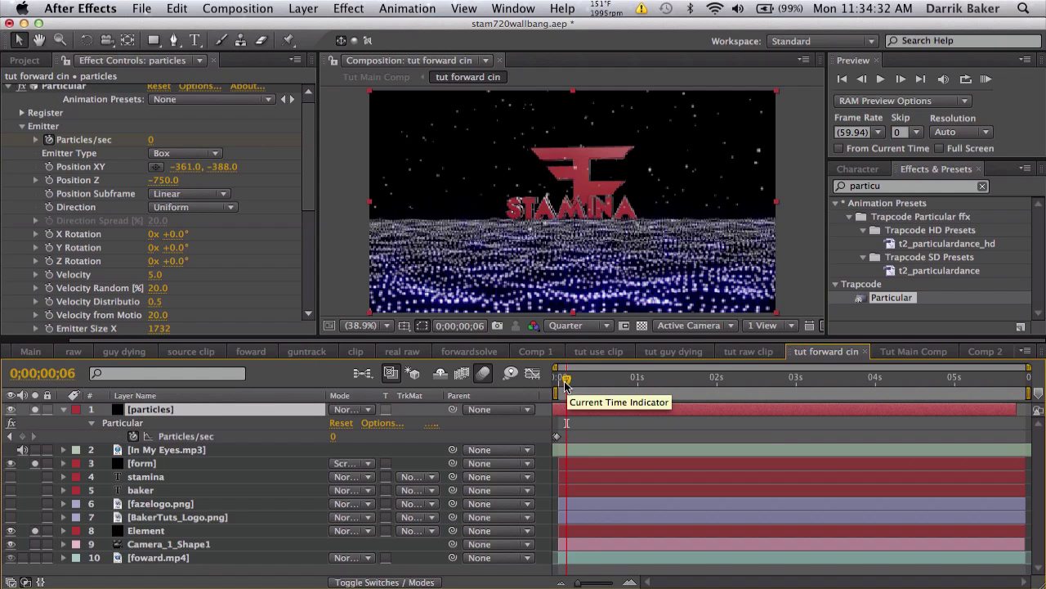
drag(569, 387, 757, 398)
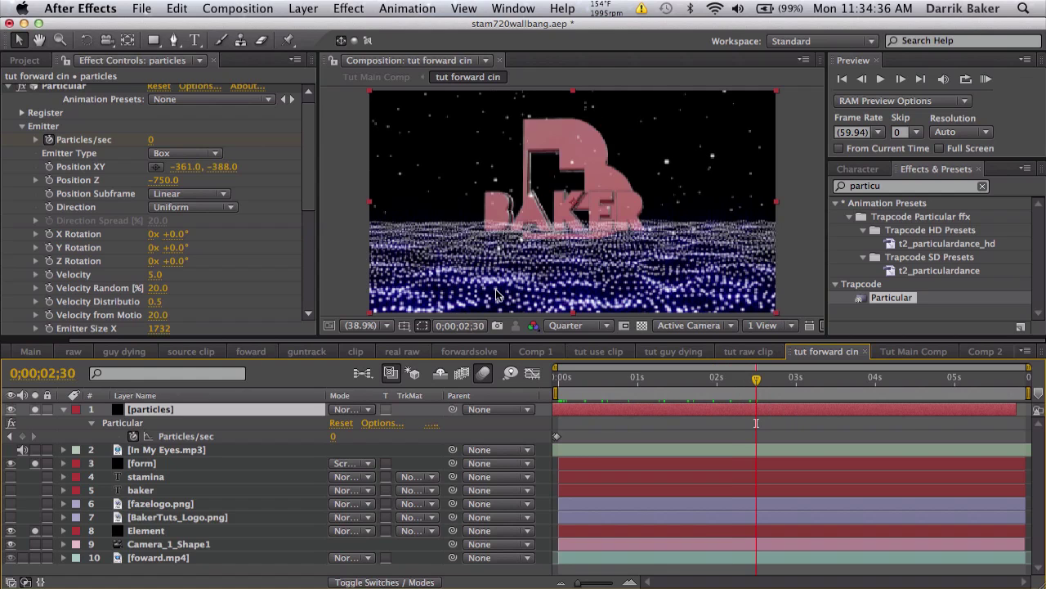
click(20, 127)
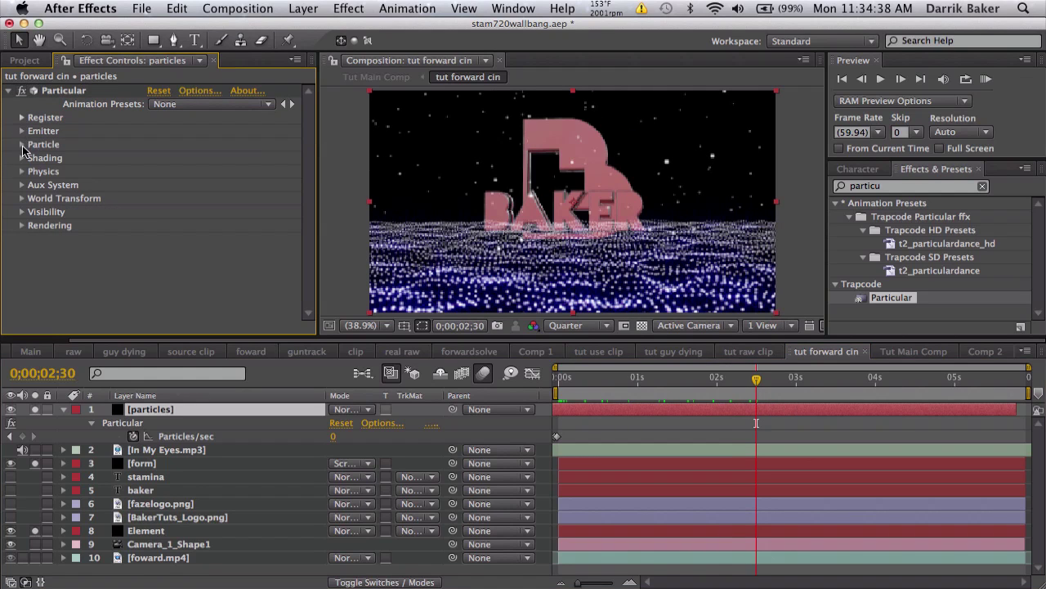
Set Particular's particle Life to 10 seconds and scrub to about 4;50 to check the burst.
click(23, 143)
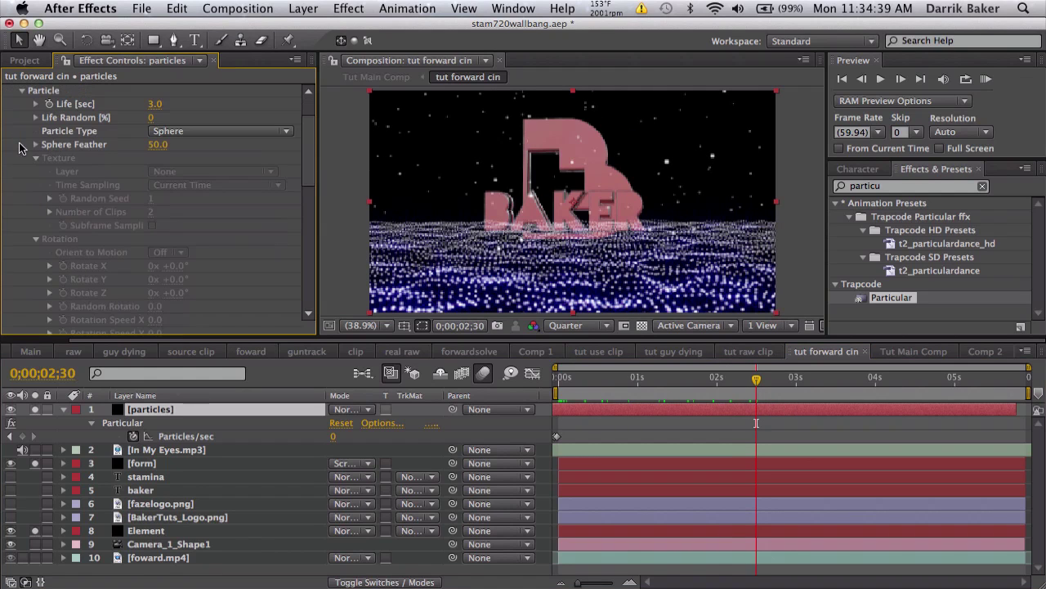
click(154, 104)
text(10)
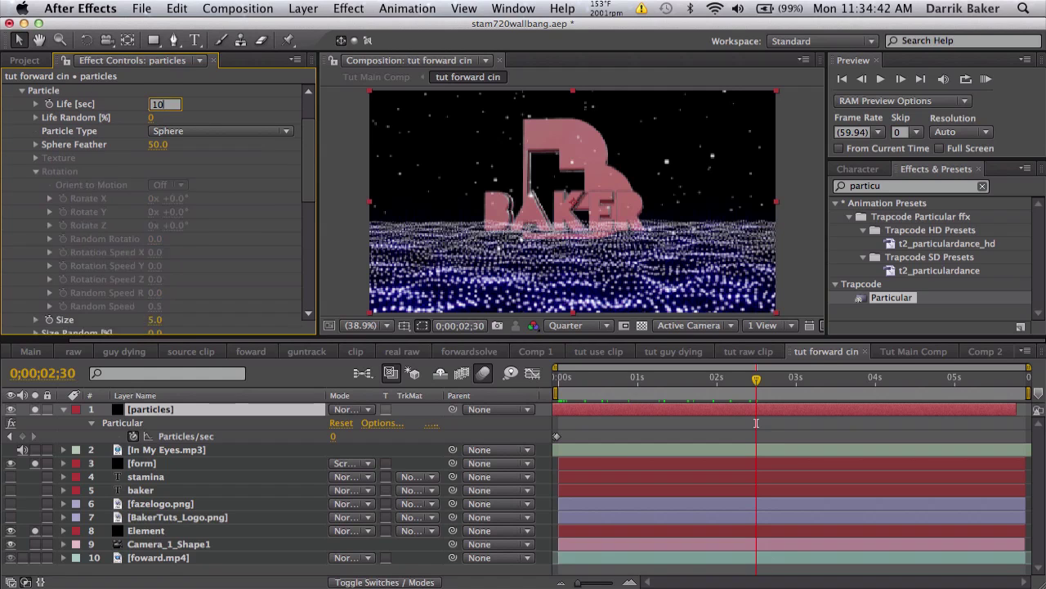
key(Return)
click(766, 382)
drag(766, 389, 895, 388)
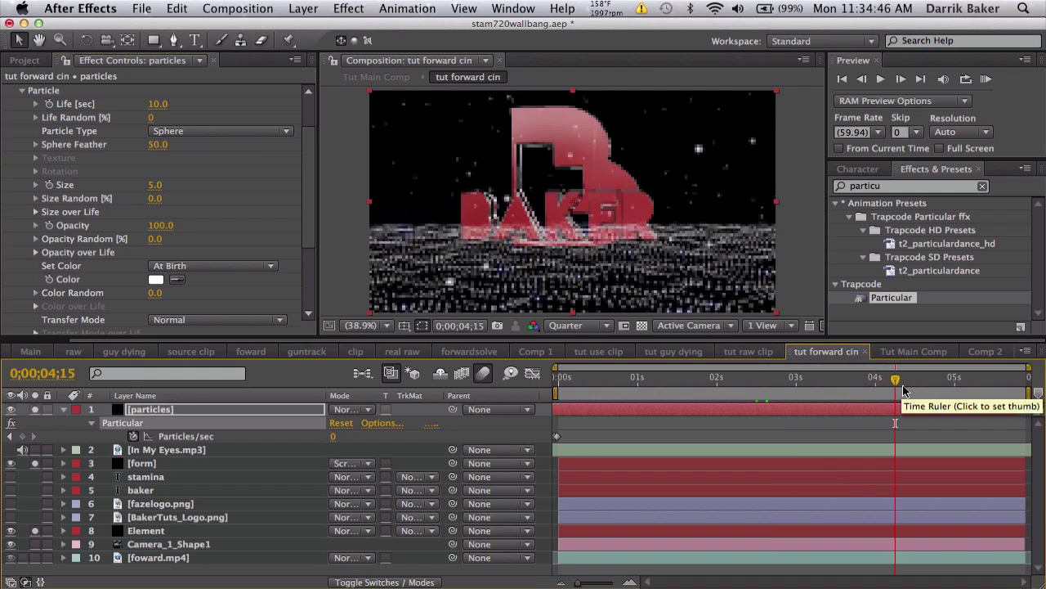
click(941, 384)
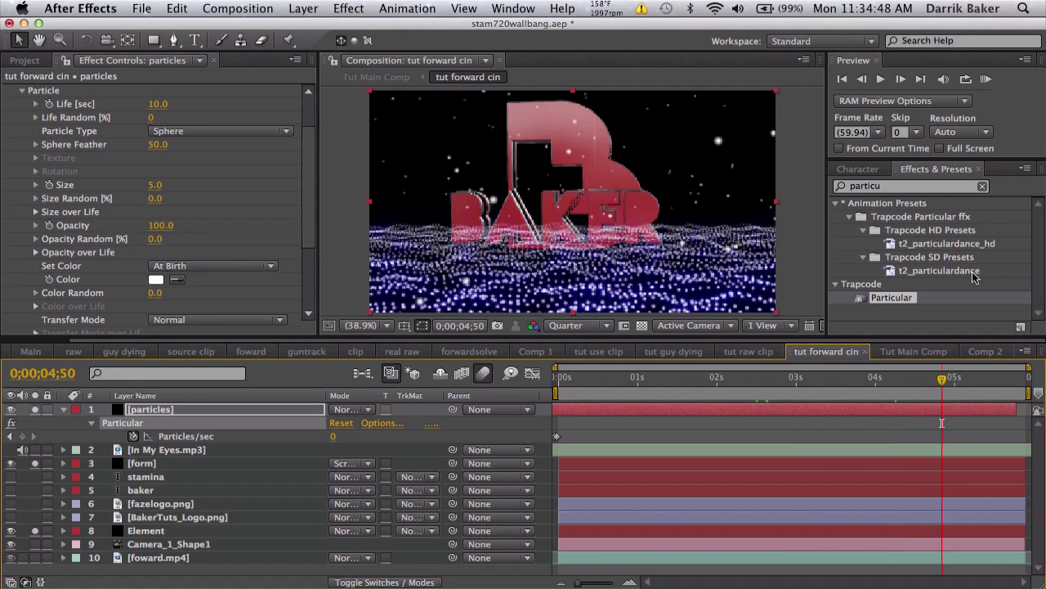
click(923, 187)
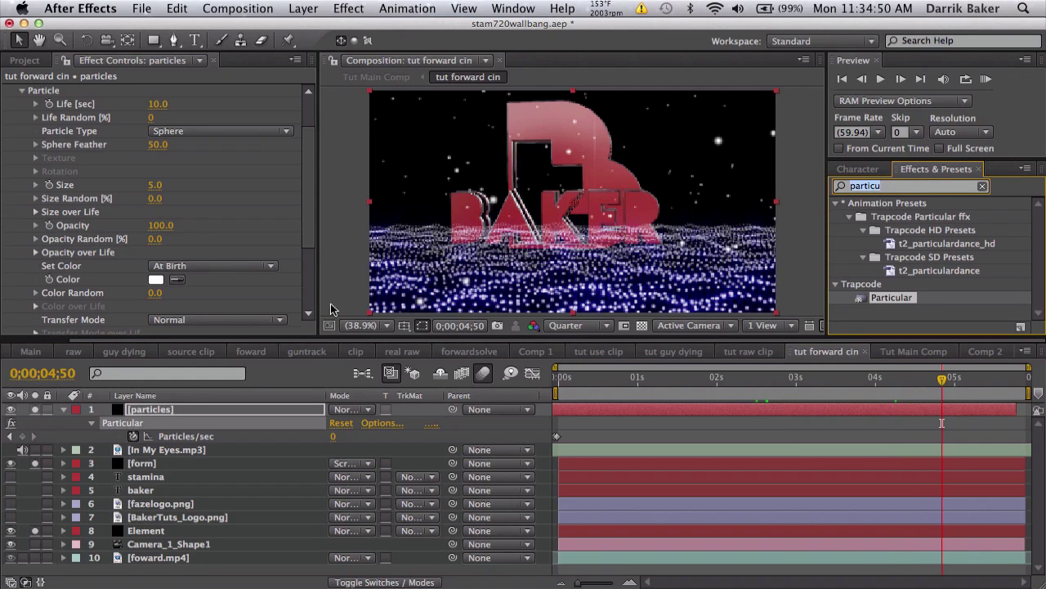
Change Starglow's Colormap A Shadows colour on the form layer to a lighter blue (hue 213°).
click(178, 470)
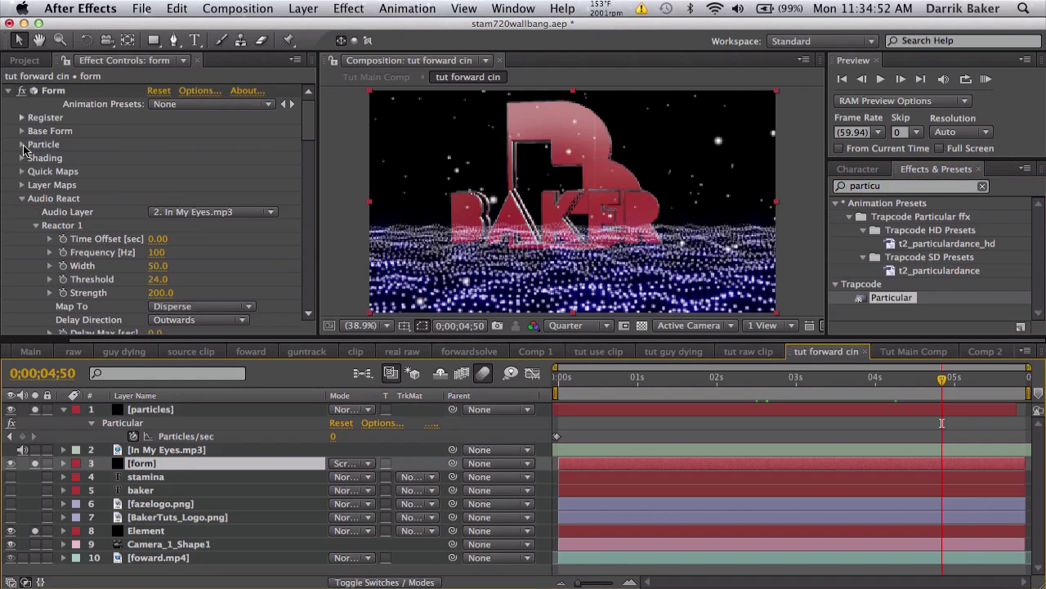
click(22, 199)
scroll(26, 264, down, 5)
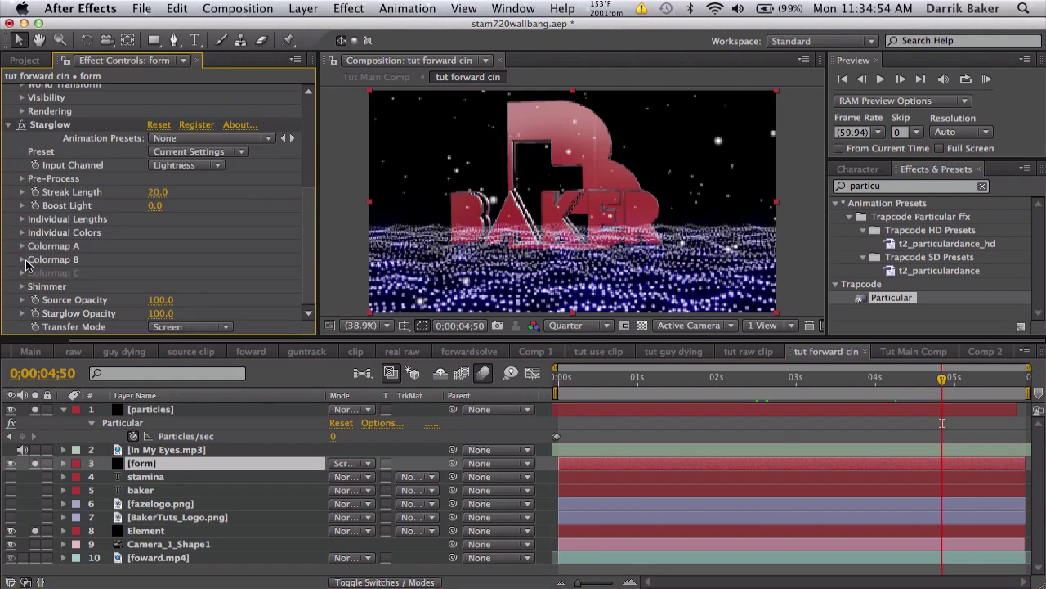
click(22, 246)
scroll(149, 290, down, 1)
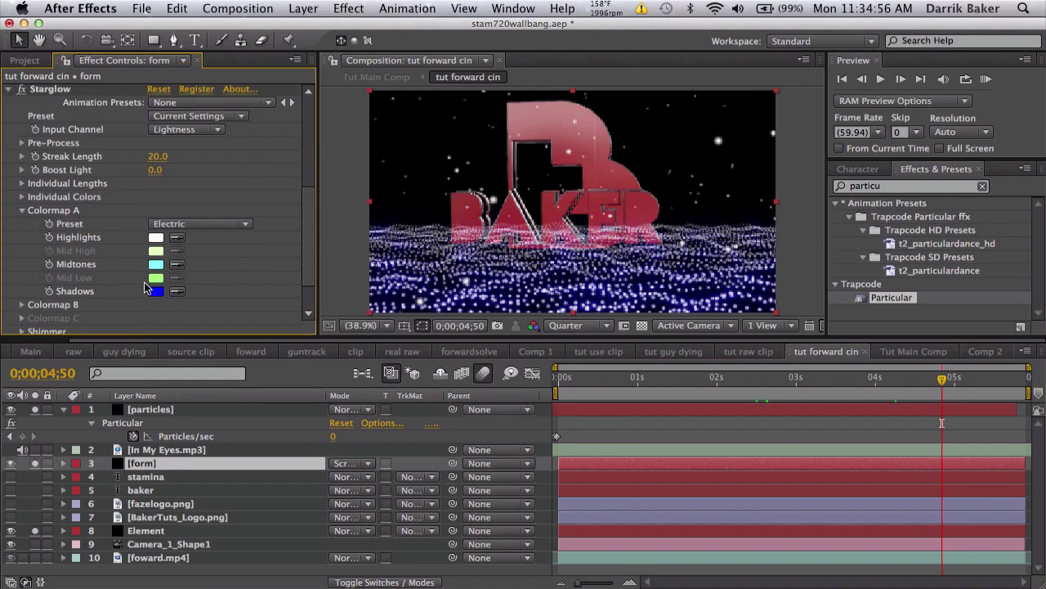
click(157, 296)
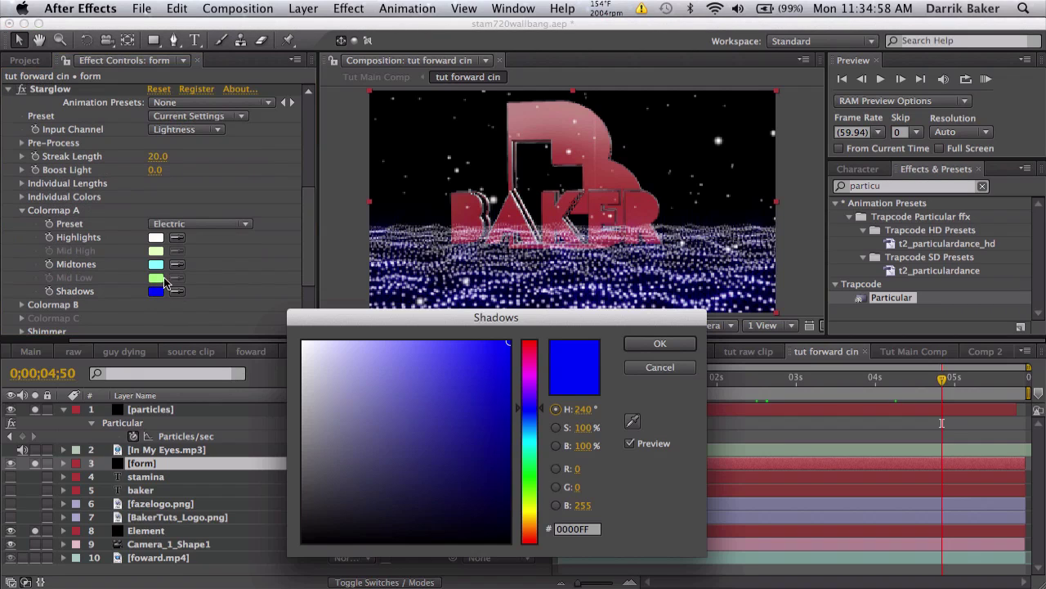
click(538, 421)
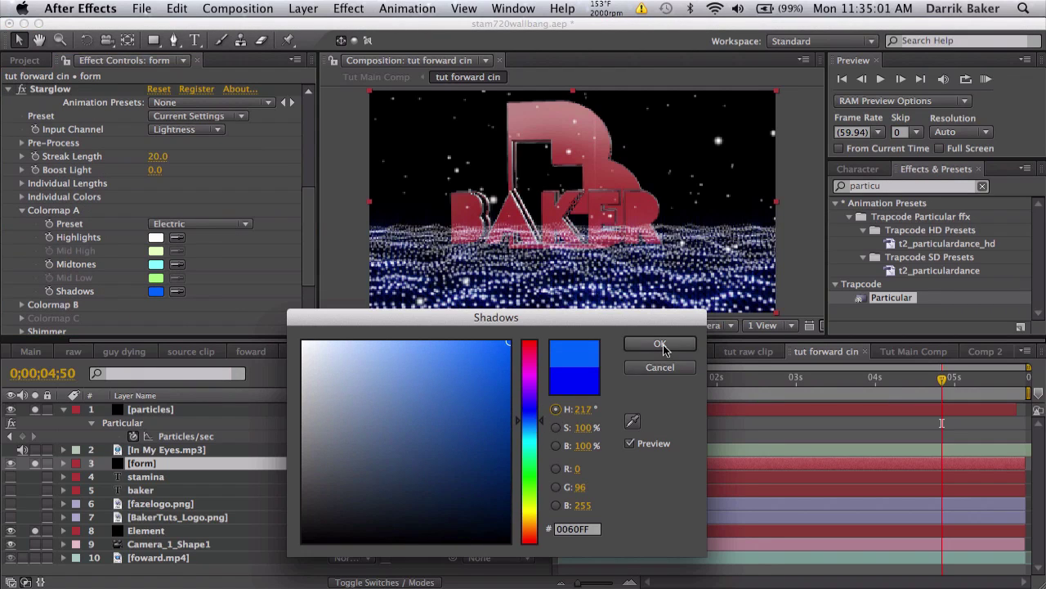
click(543, 419)
click(659, 343)
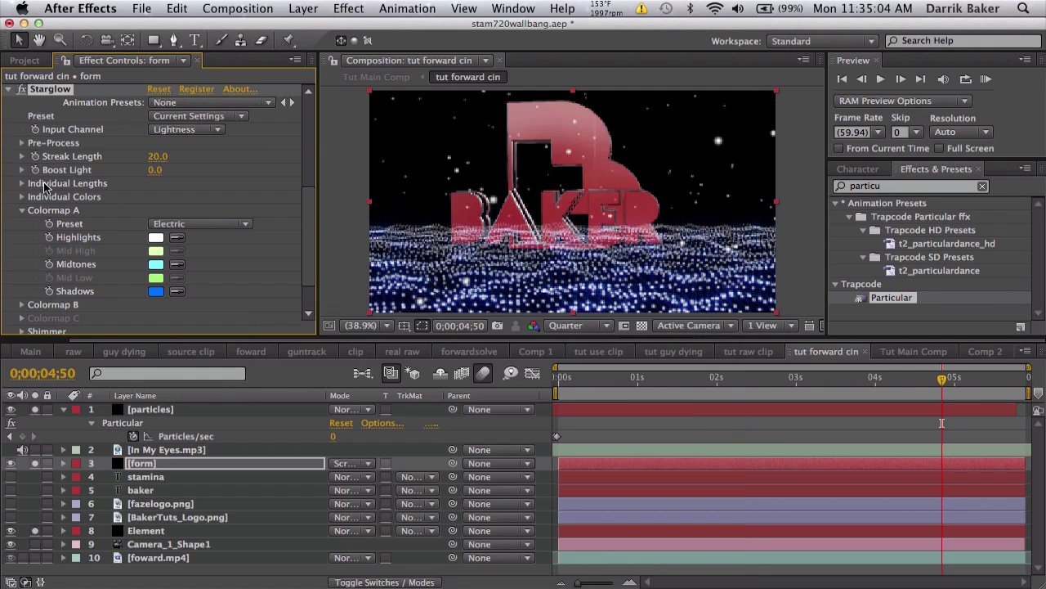
Change the Colormap B Shadows colour to a lighter blue (hue 229°).
scroll(36, 270, down, 1)
click(22, 292)
scroll(23, 295, down, 3)
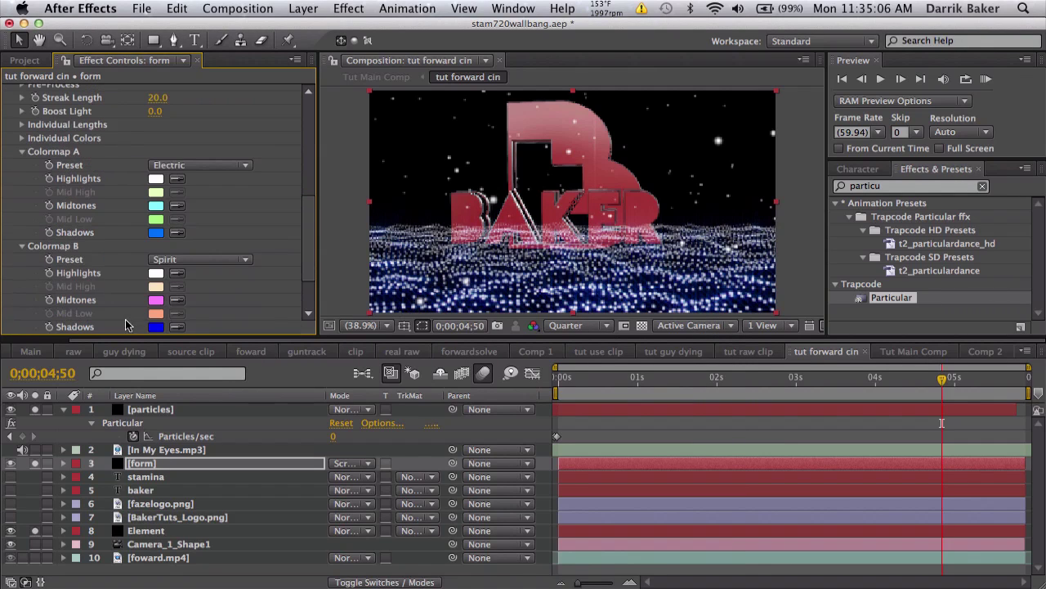
click(155, 326)
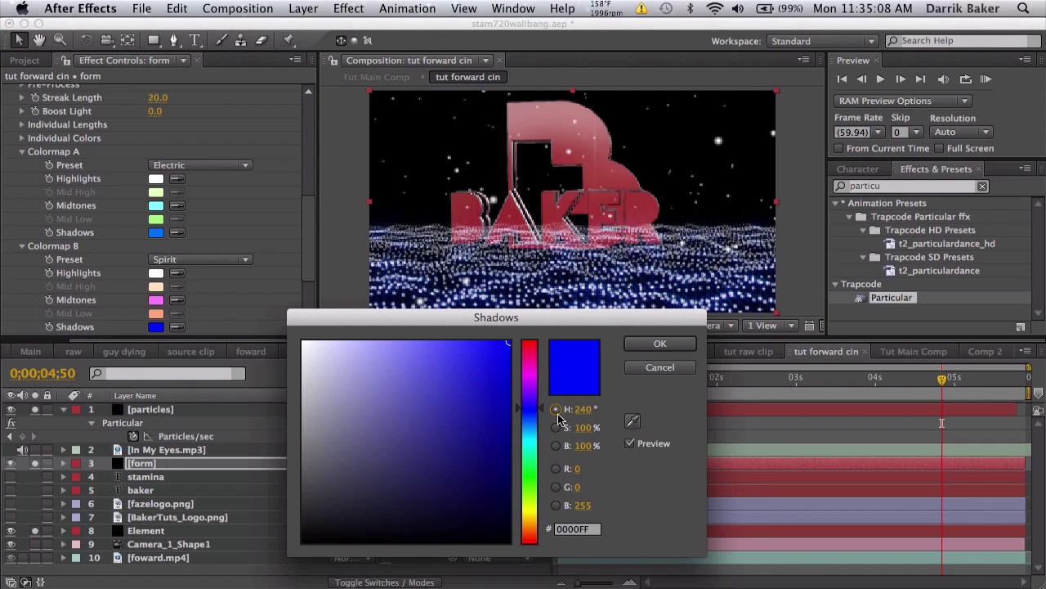
drag(542, 420, 541, 416)
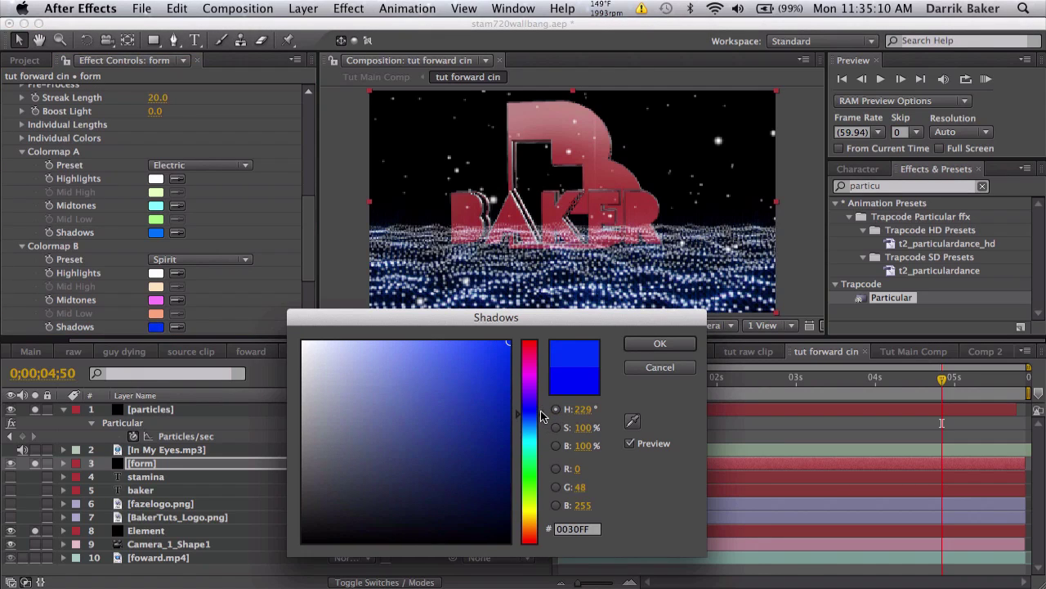
click(660, 343)
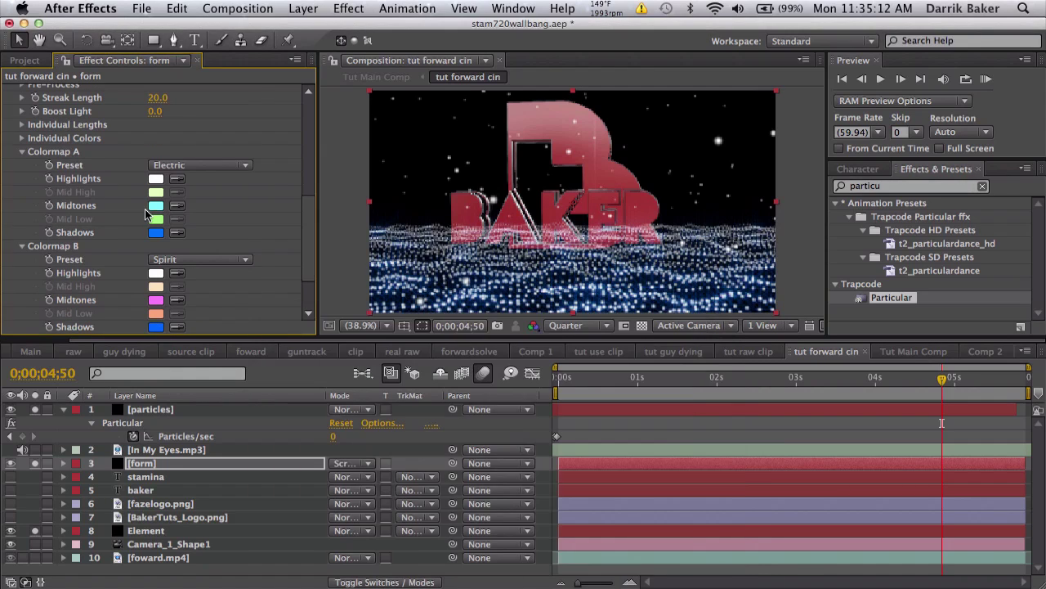
scroll(66, 185, up, 5)
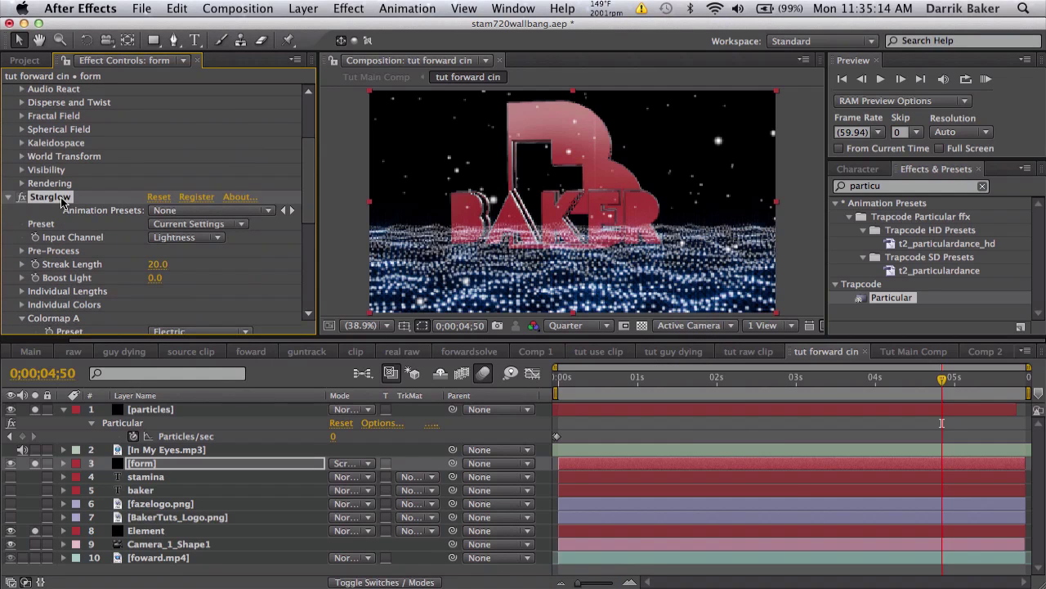
Paste the form layer's Starglow effect onto the particles layer.
click(155, 410)
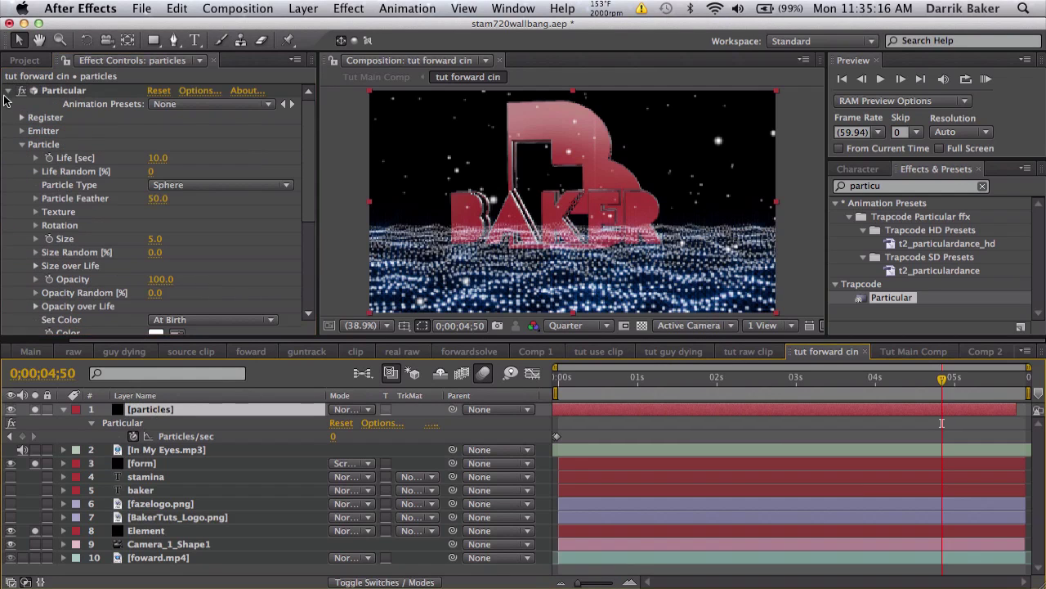
click(8, 91)
key(super+v)
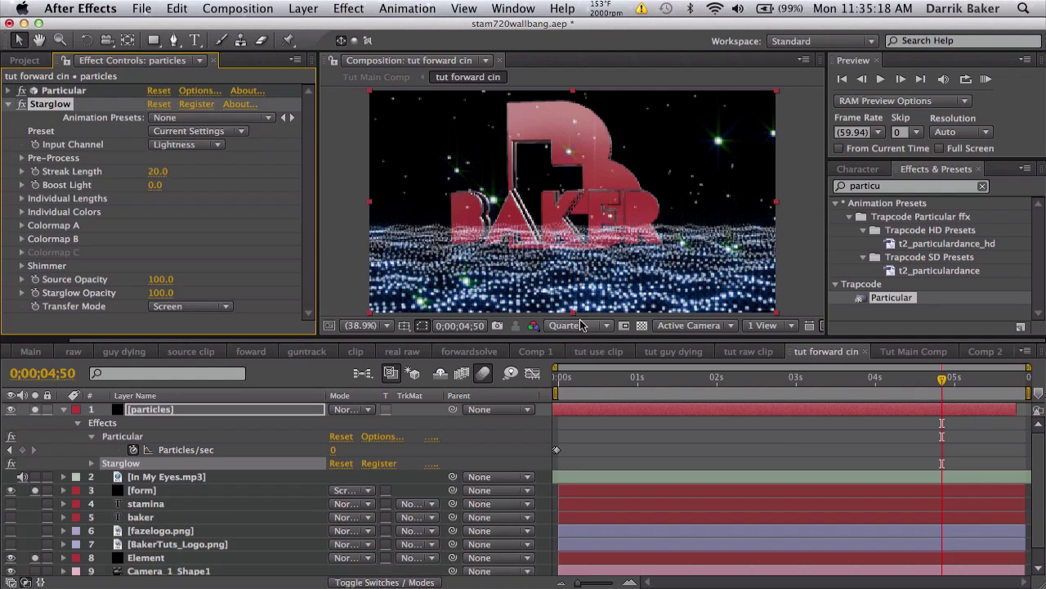
key(Delete)
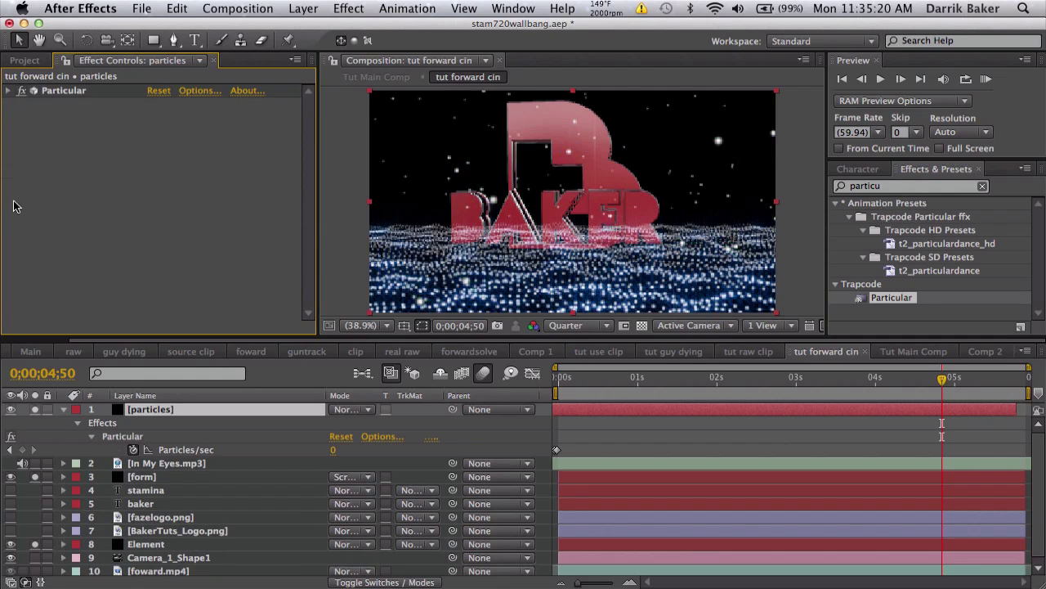
click(187, 480)
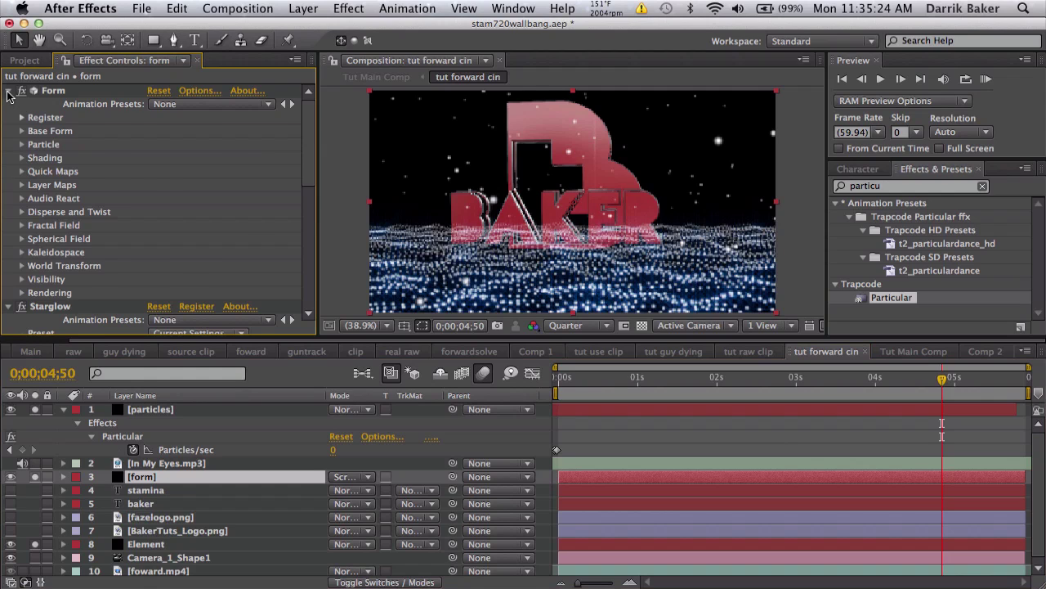
click(8, 96)
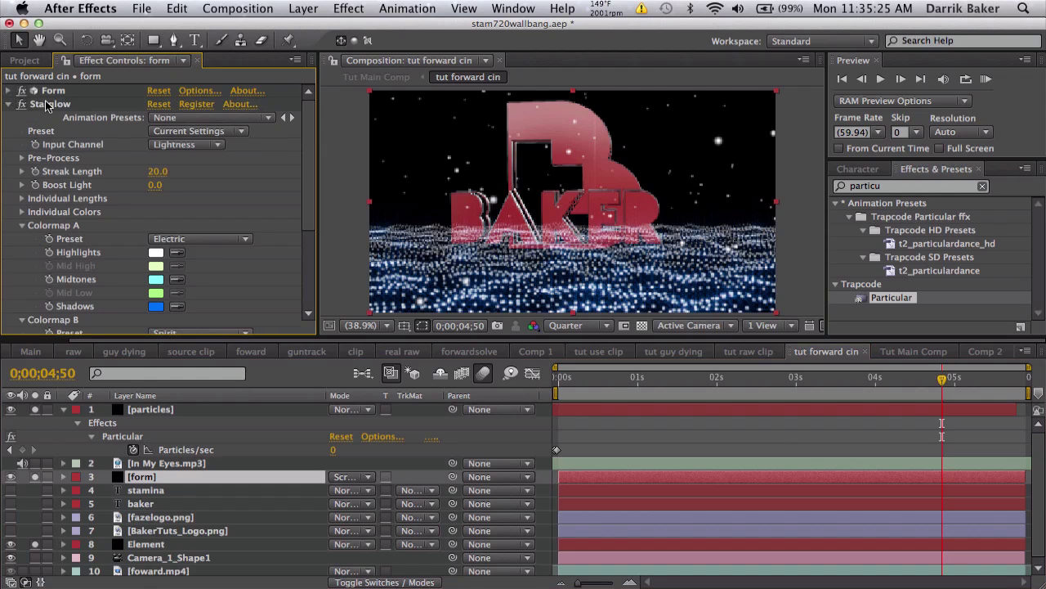
click(182, 408)
key(ctrl+v)
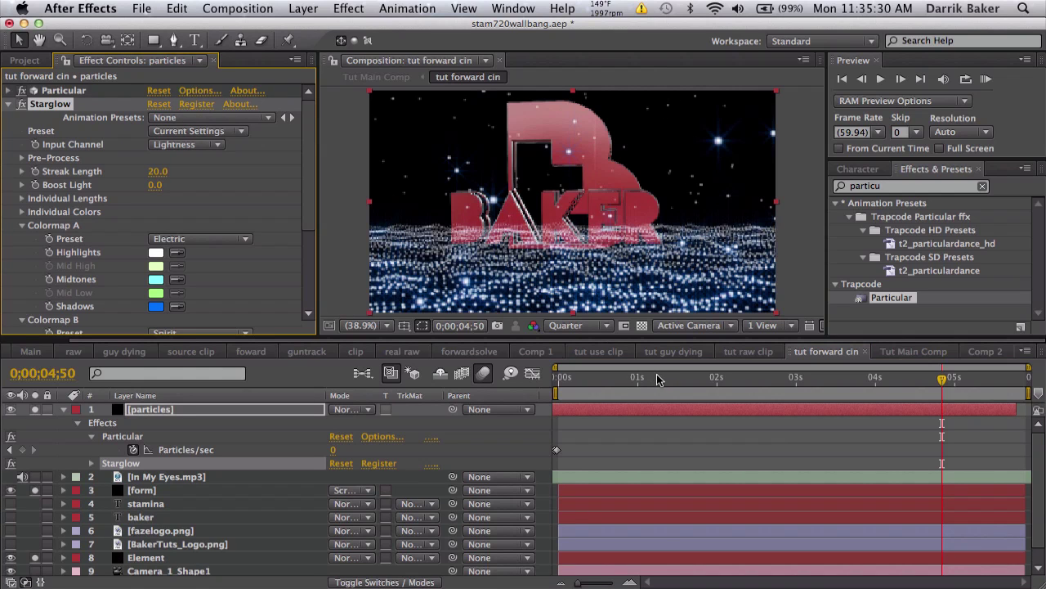
Unsolo the particles and Element layers, then switch to the tut guy dying composition.
drag(659, 378, 756, 390)
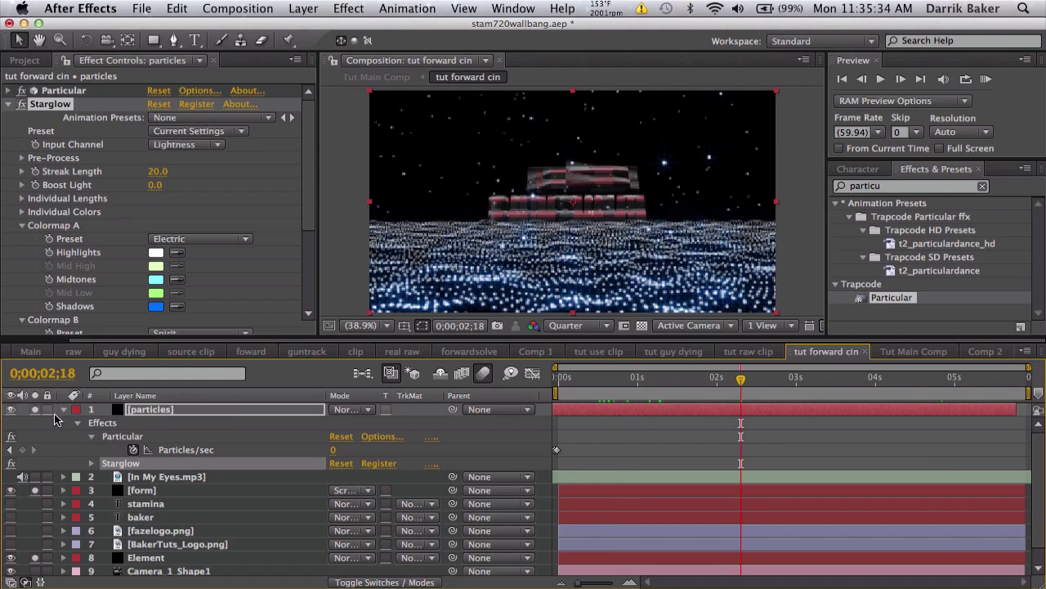
click(36, 412)
scroll(36, 510, down, 1)
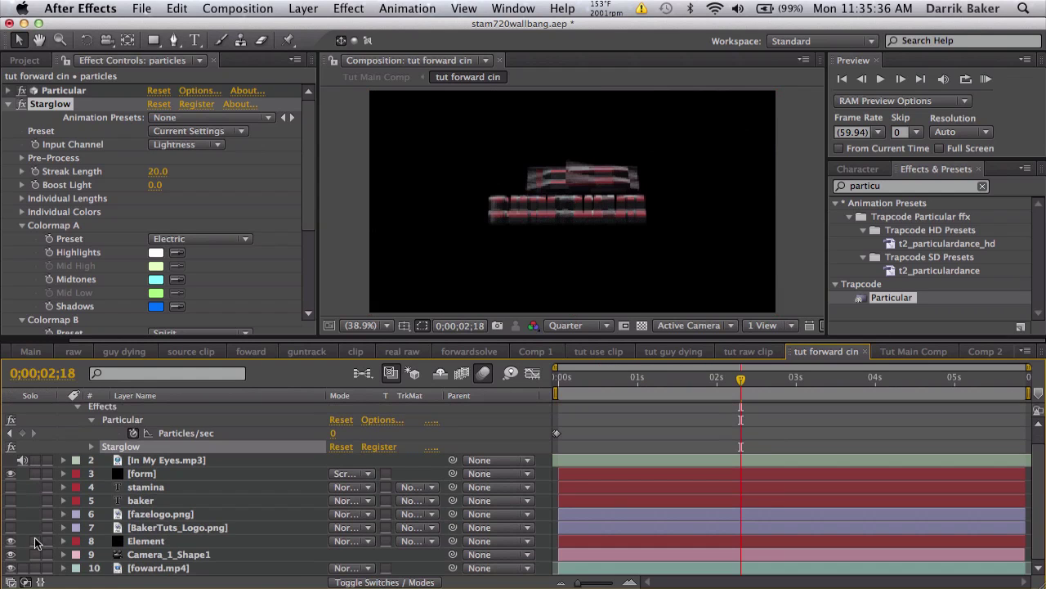
click(36, 541)
drag(654, 380, 777, 383)
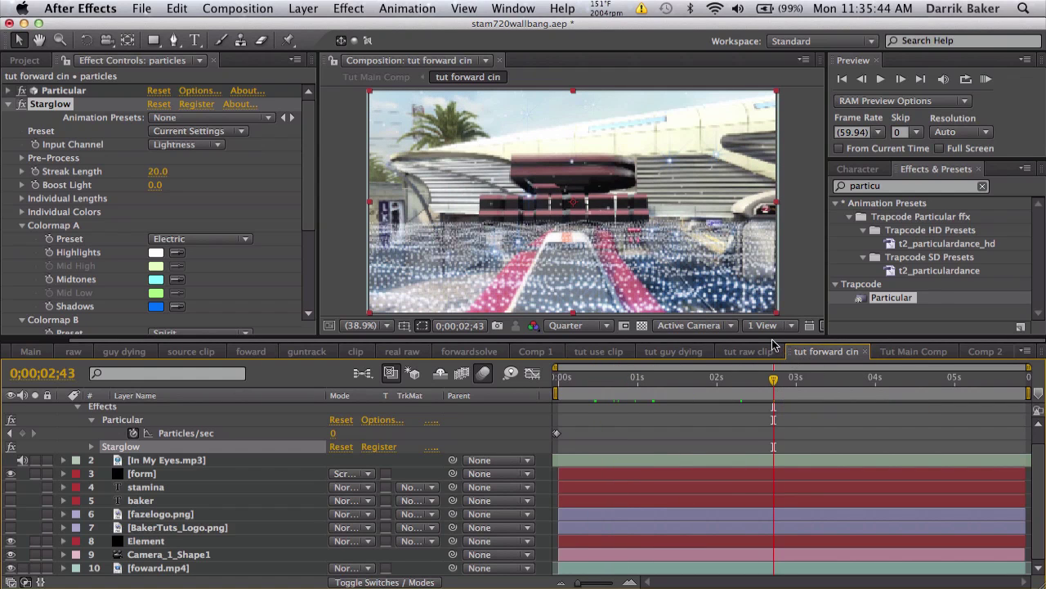
click(684, 354)
drag(670, 375, 763, 379)
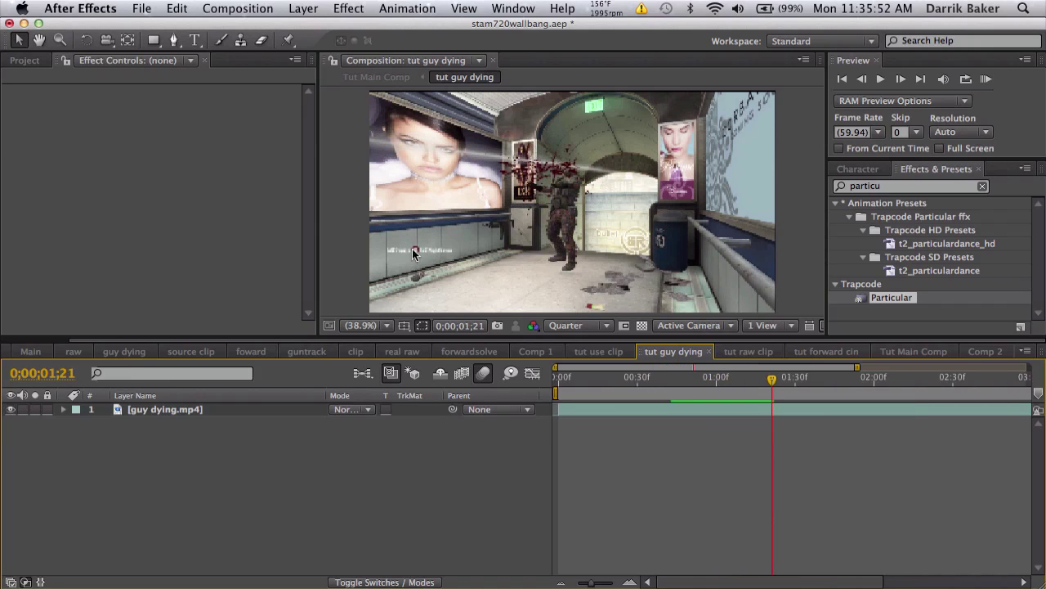
Set the viewer to Full resolution at 100% magnification and pan around the frame.
click(599, 325)
click(570, 365)
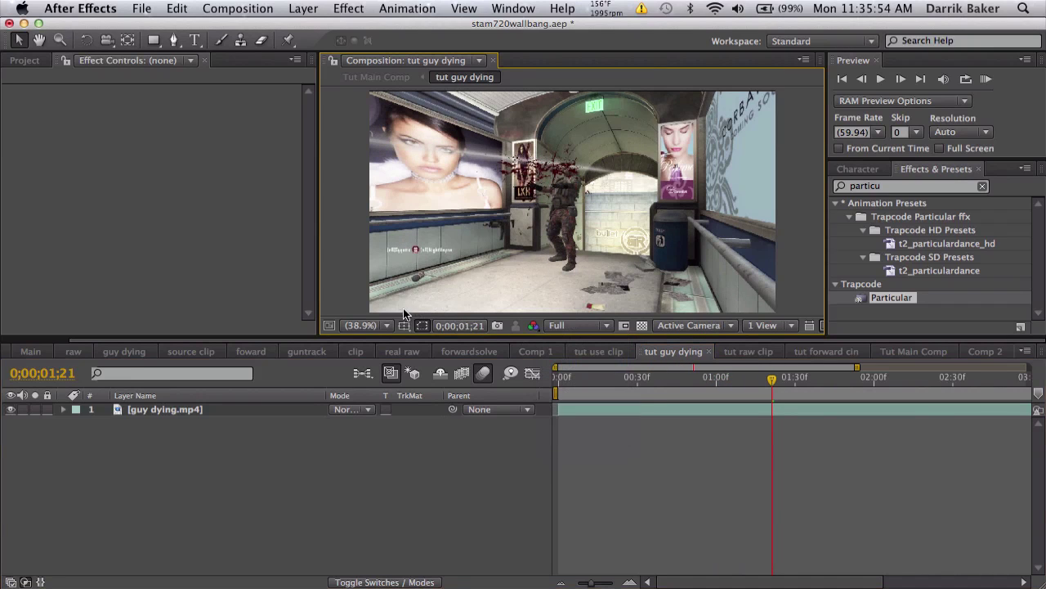
click(362, 325)
click(385, 488)
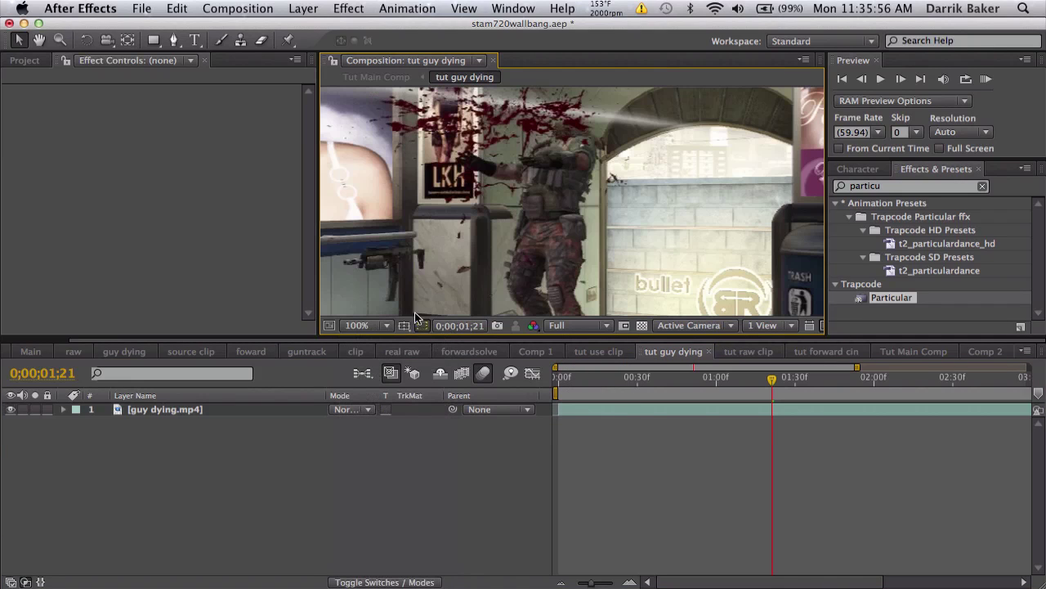
key(h)
drag(408, 292, 750, 133)
key(v)
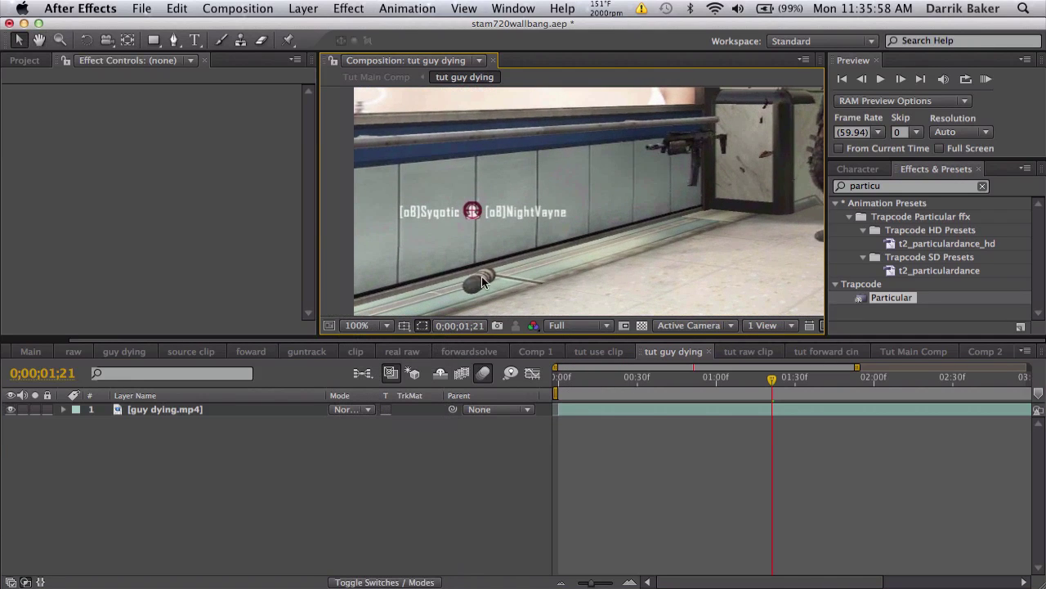
Zoom to 100% on the wall panels, move to the empty-wall frame, and select guy dying.mp4.
click(378, 325)
click(368, 345)
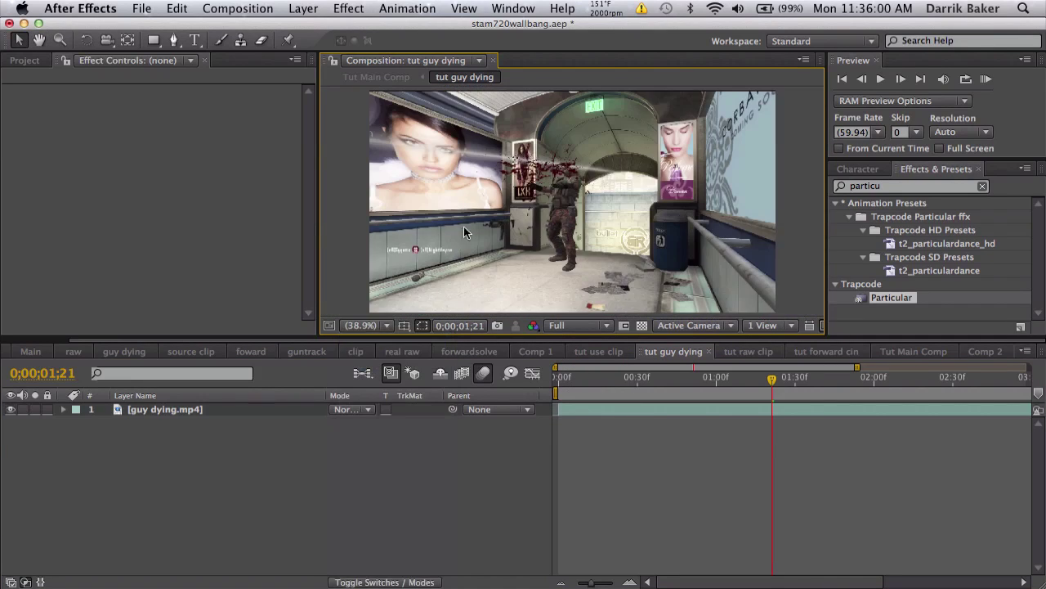
click(373, 325)
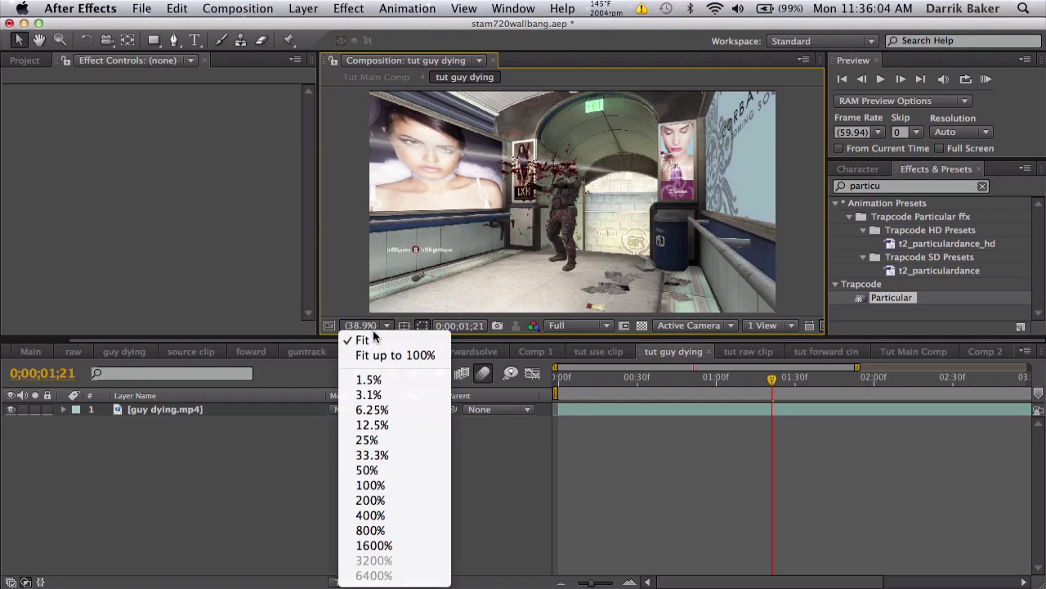
click(372, 486)
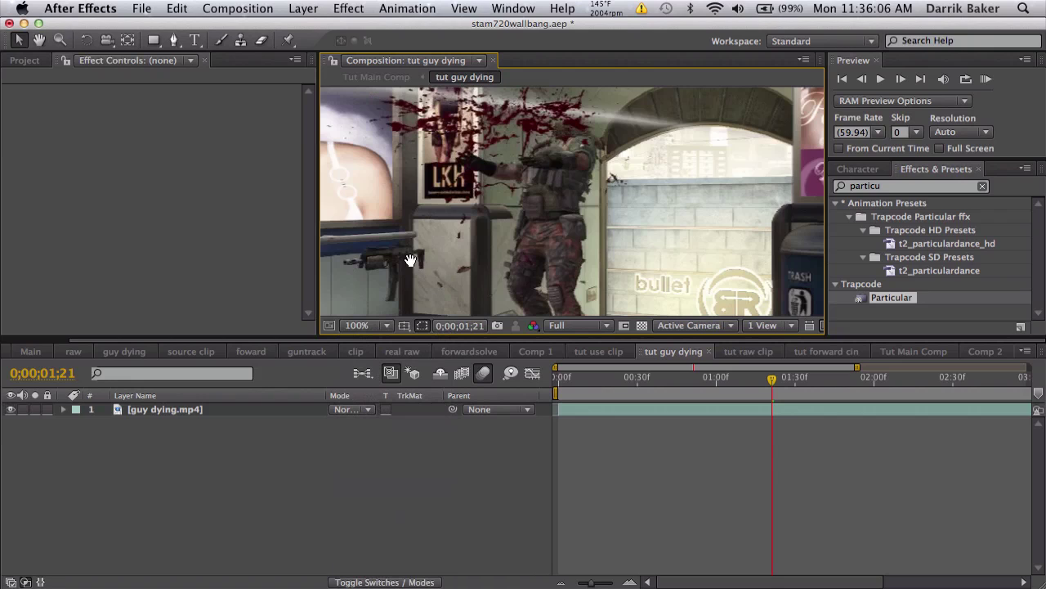
drag(411, 260, 737, 134)
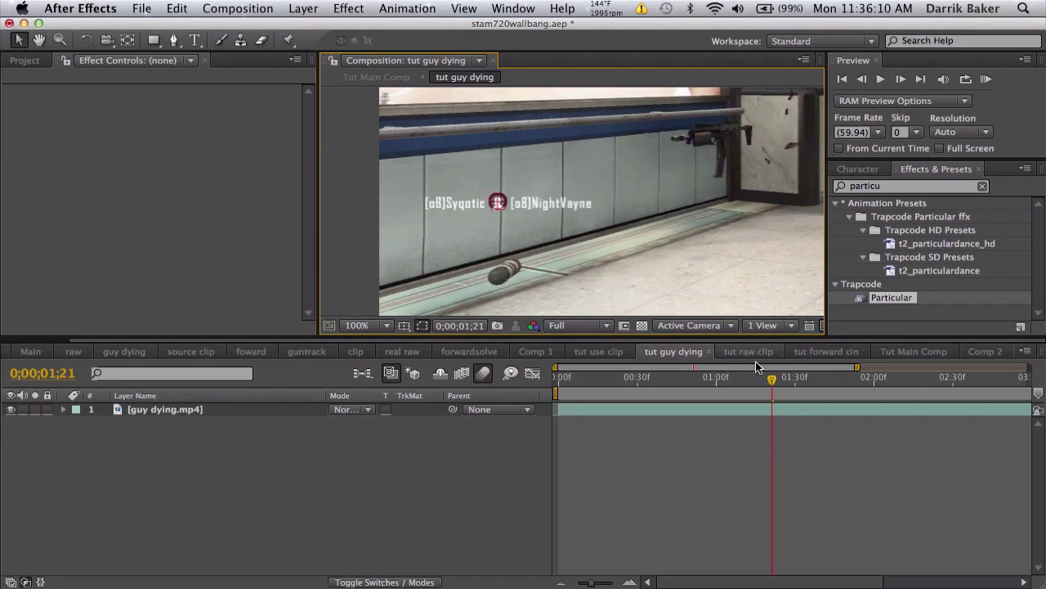
drag(770, 373, 717, 375)
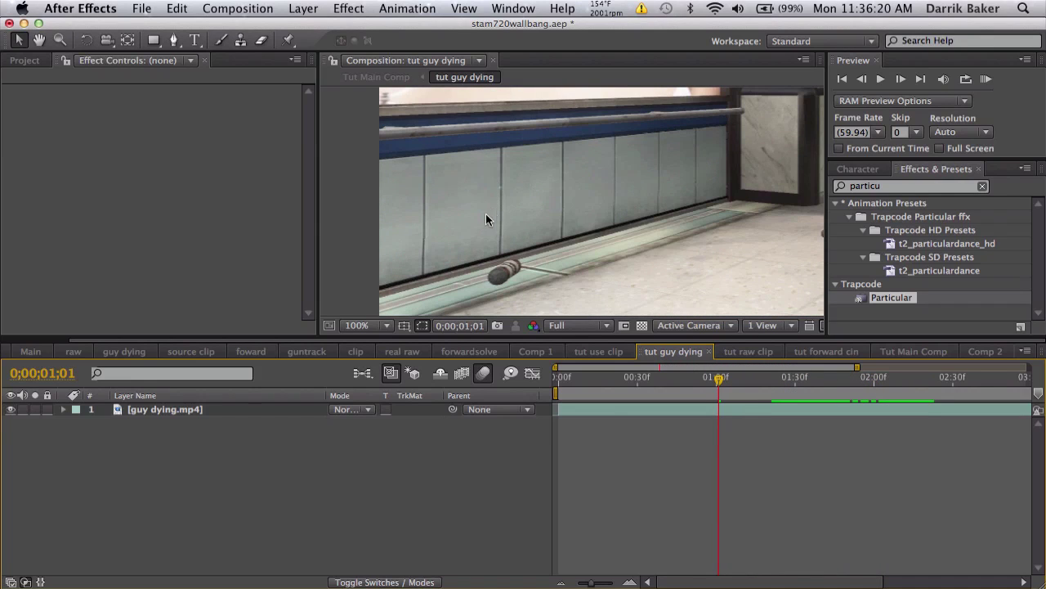
click(205, 405)
Duplicate the guy dying.mp4 layer, freeze the top copy, and rename it 'blank slate'.
key(ctrl+d)
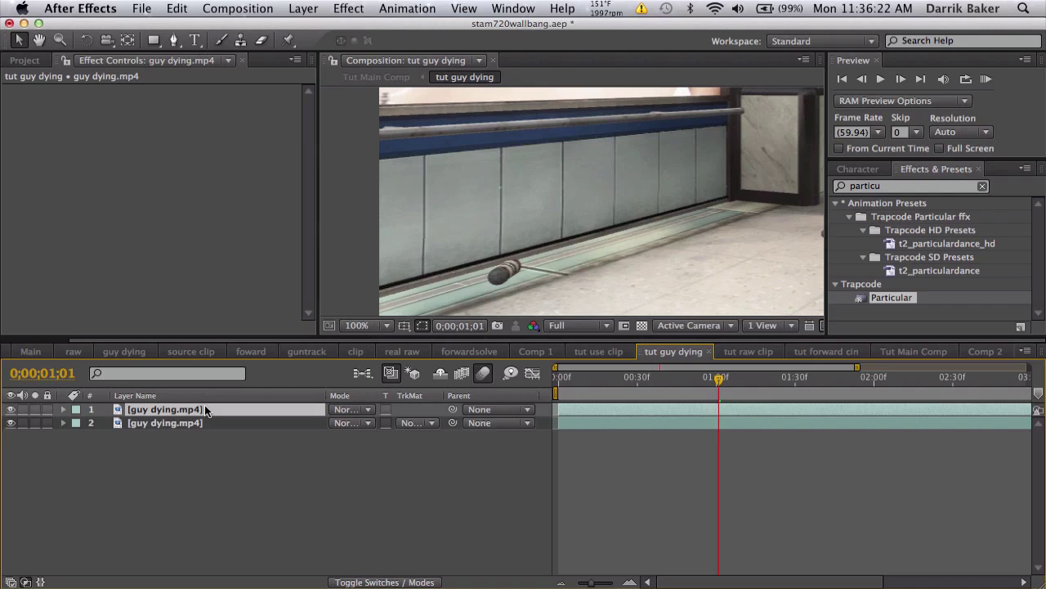
right_click(205, 405)
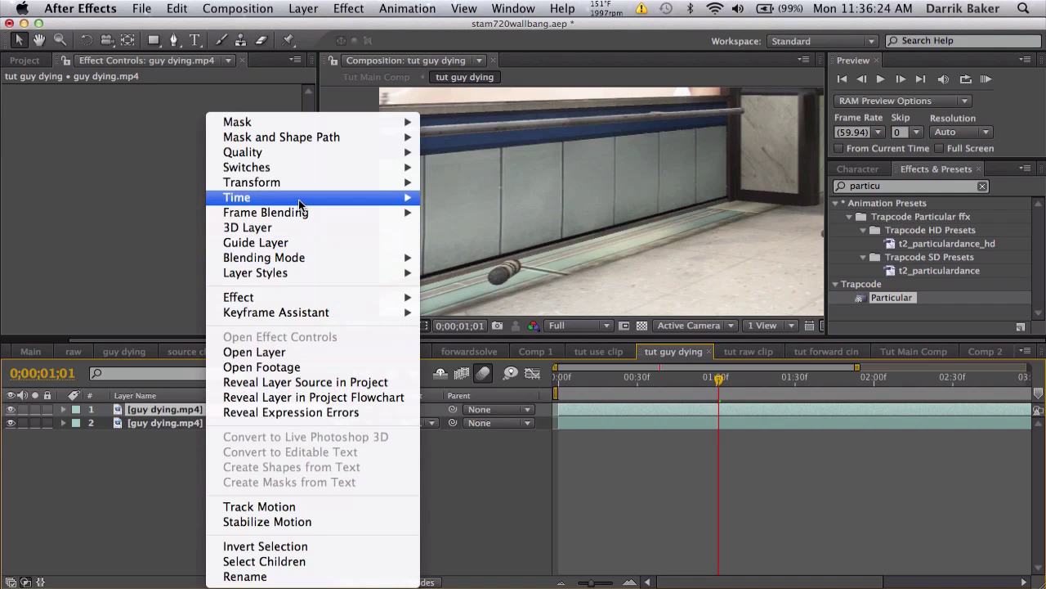
mouse_move(299, 200)
click(439, 242)
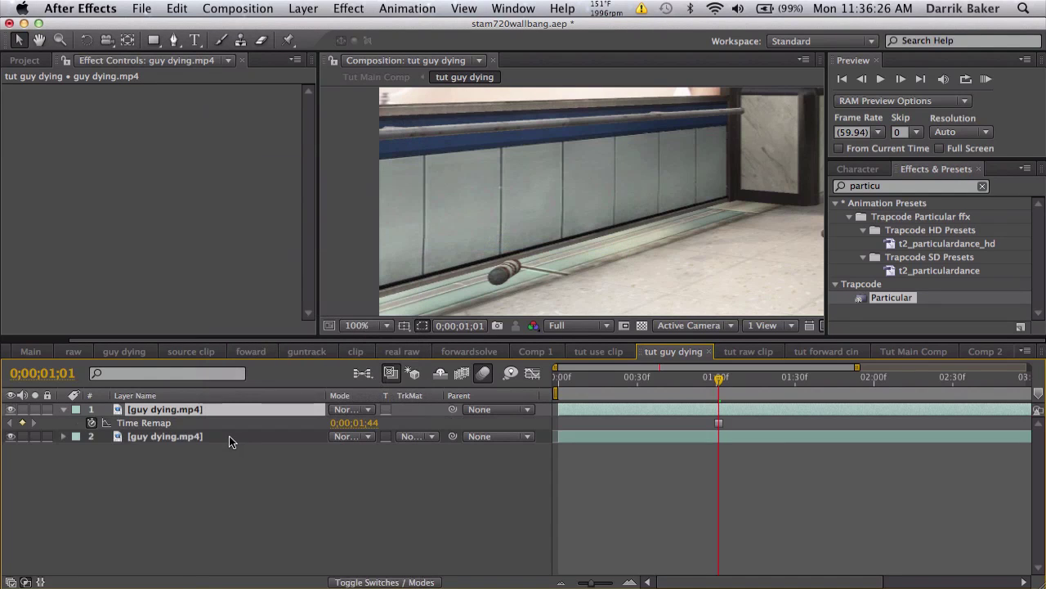
key(Return)
text(bla)
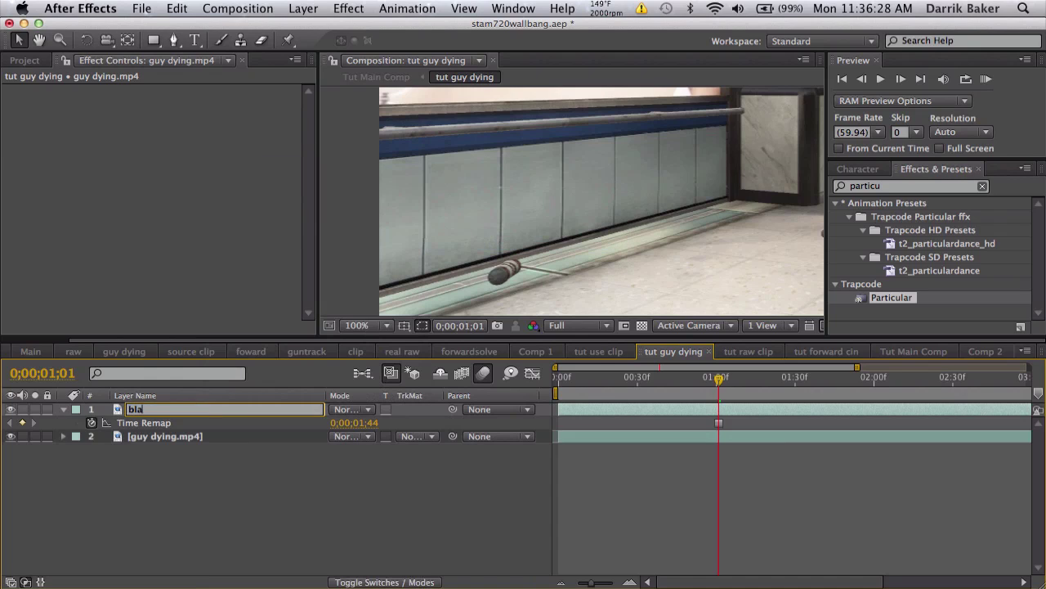
text(nk slate)
key(Return)
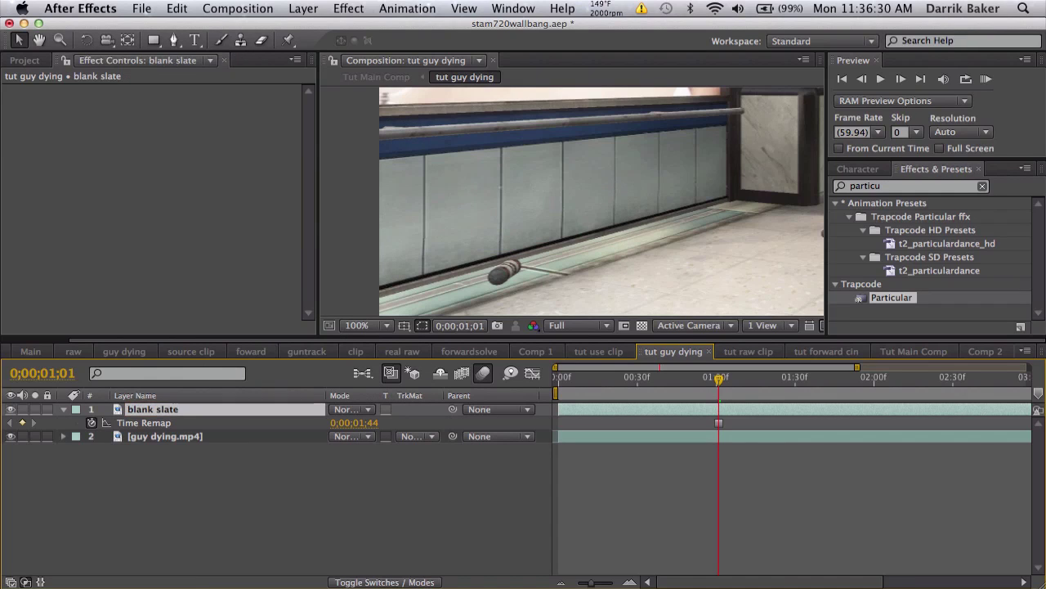
Draw a four-point Pen mask around the wall panels on the blank slate layer.
click(174, 40)
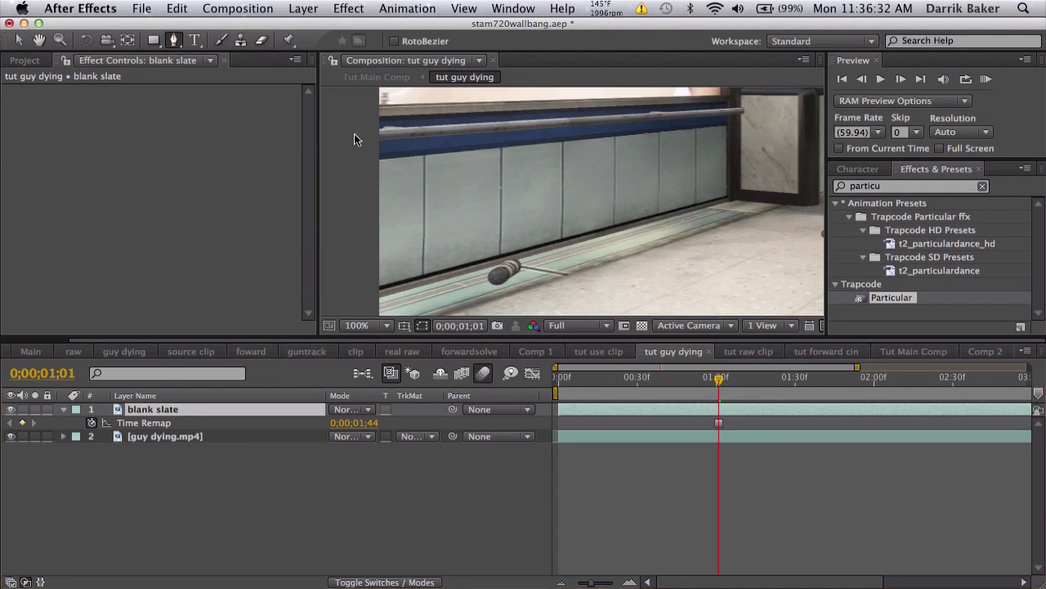
click(421, 155)
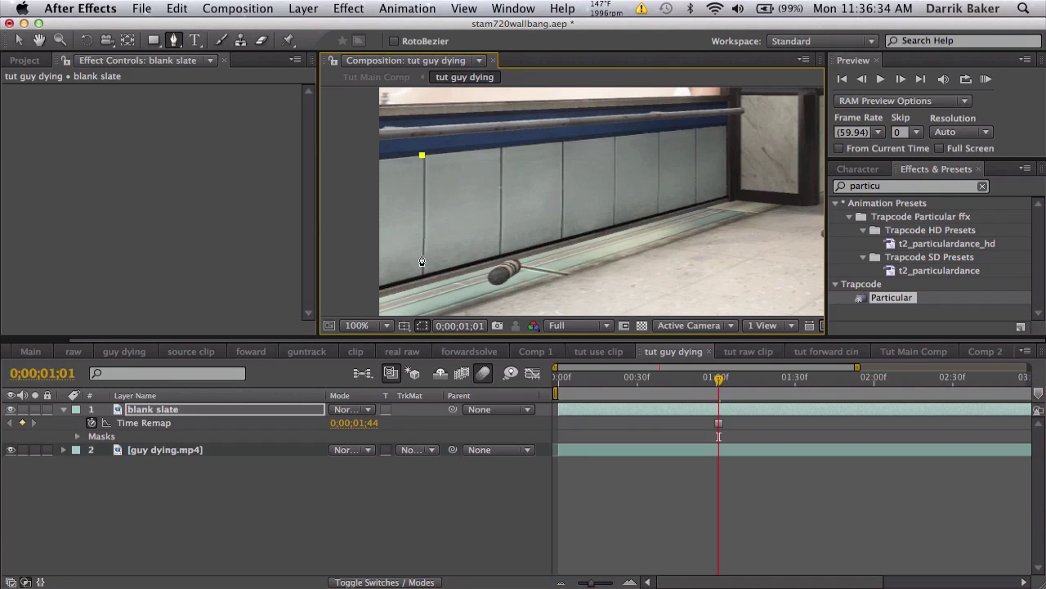
click(425, 272)
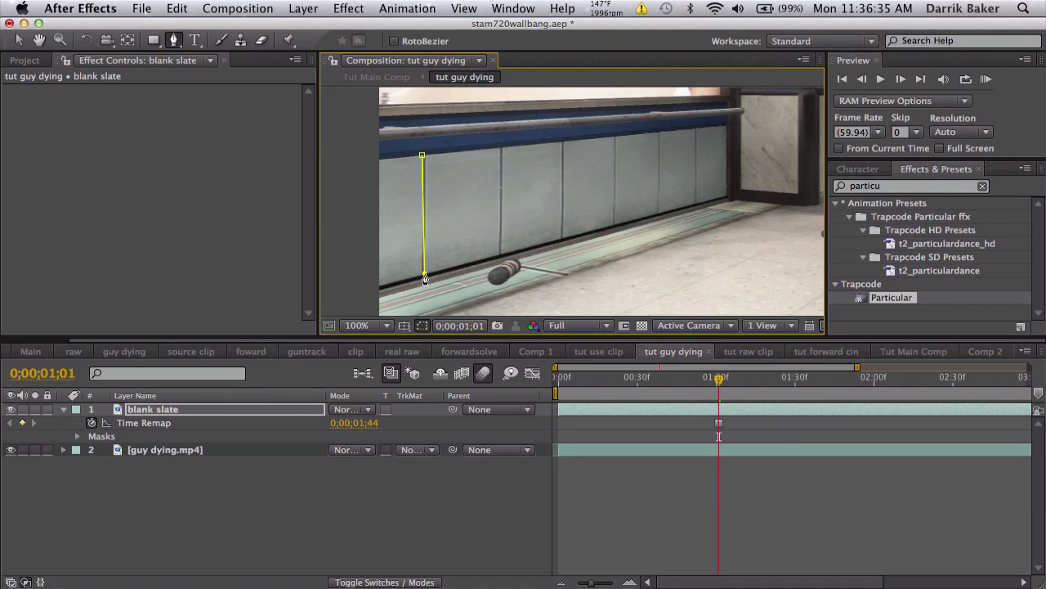
click(601, 229)
click(604, 140)
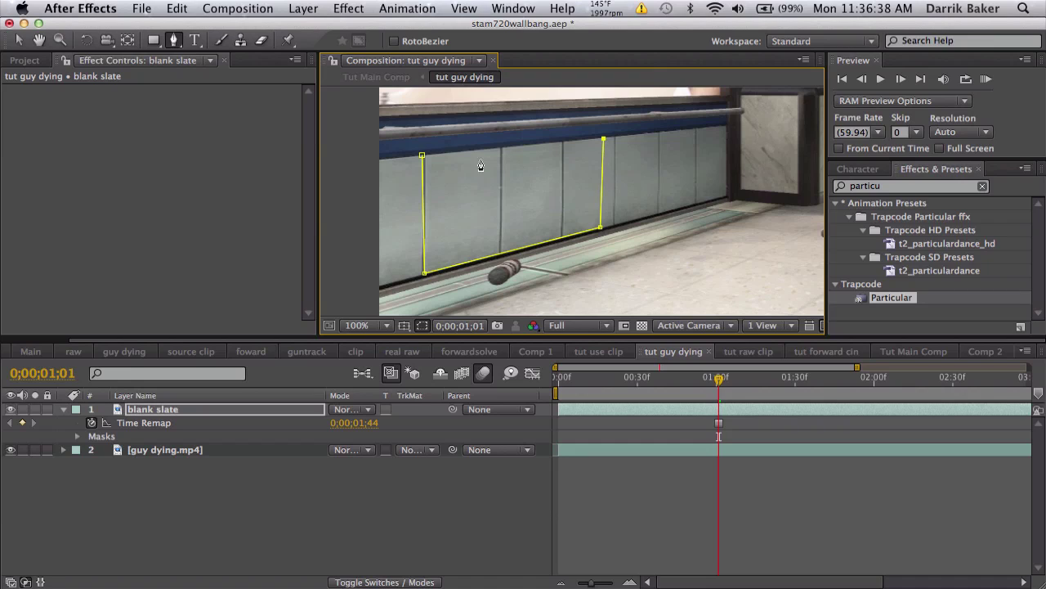
click(423, 156)
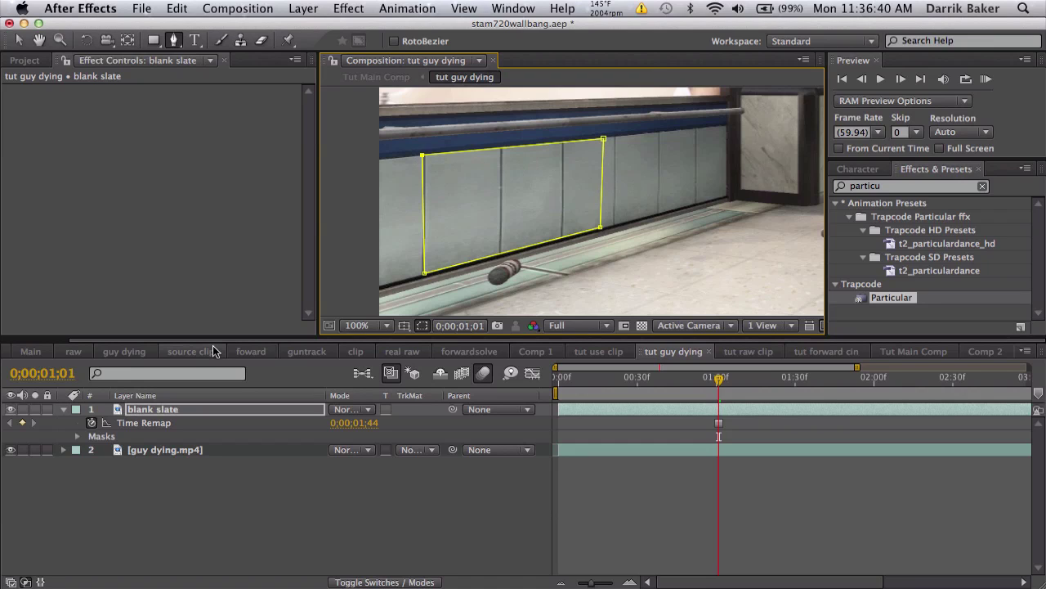
click(188, 413)
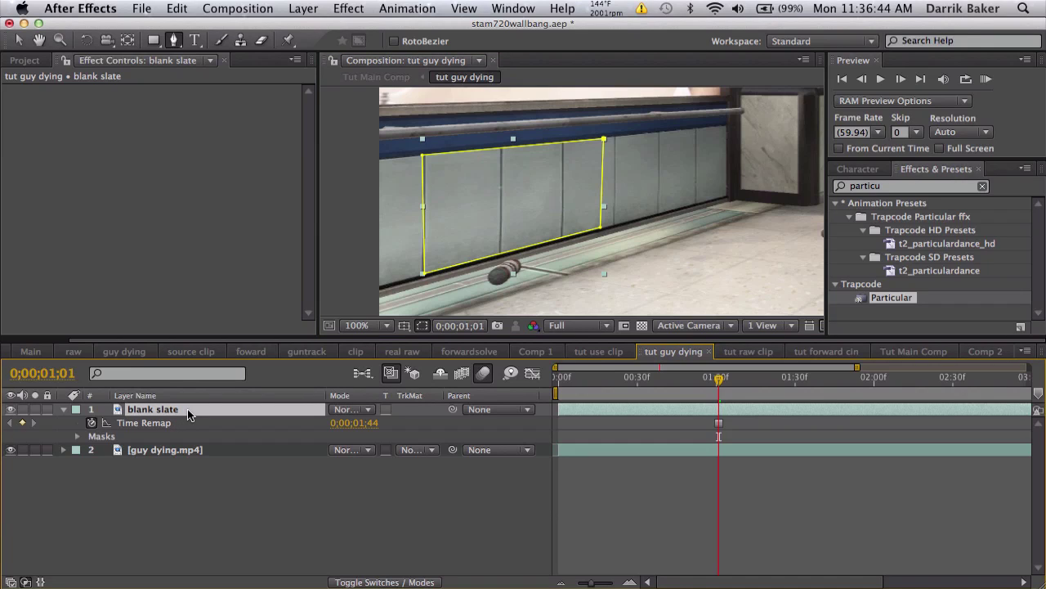
Show the blank slate's Position and Scale and keyframe both at the frame where the gun lands.
key(p)
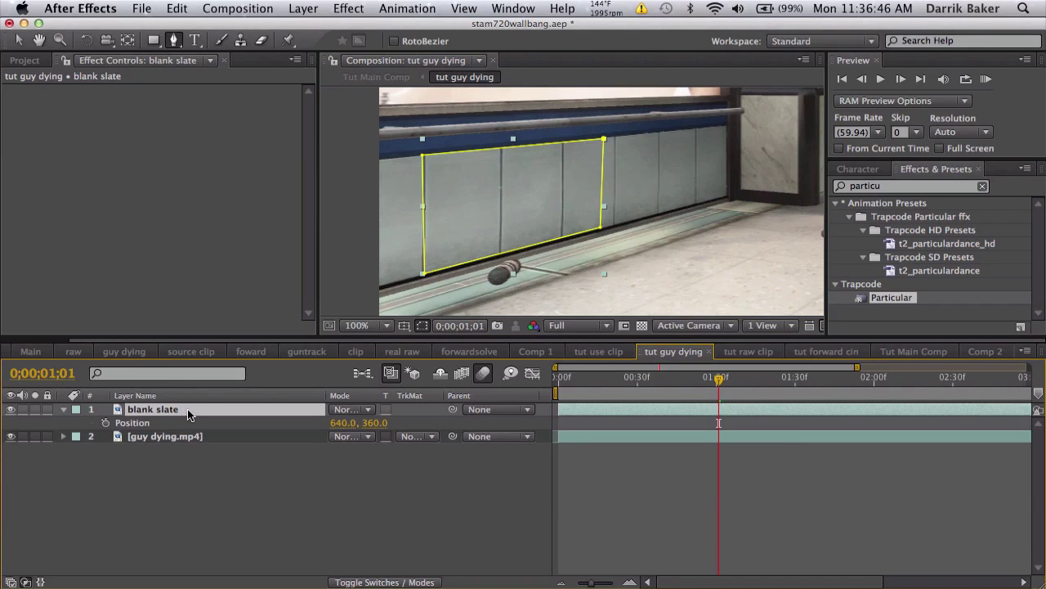
key(shift+s)
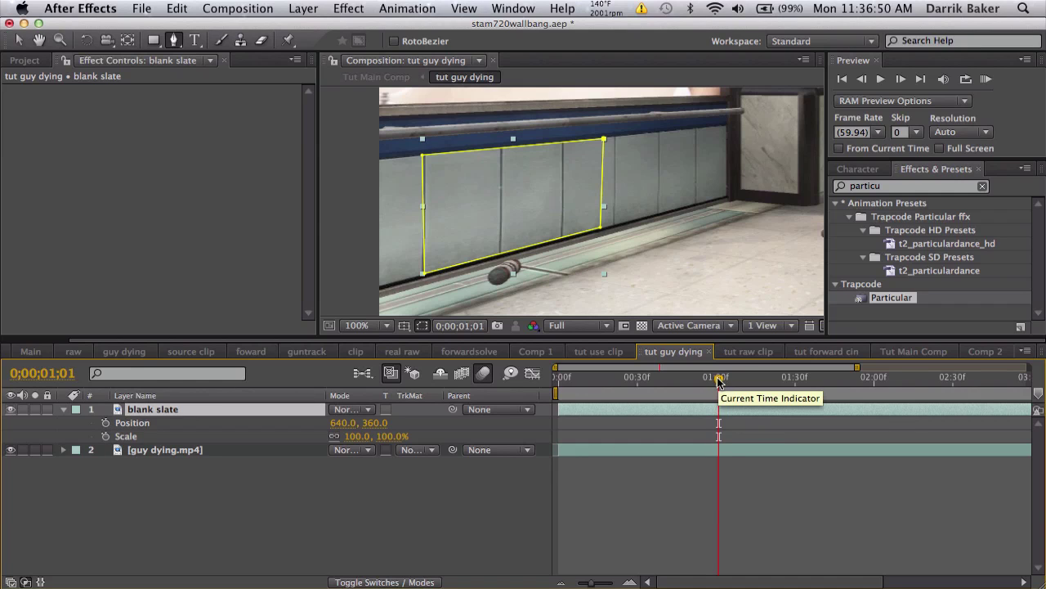
drag(719, 381, 906, 376)
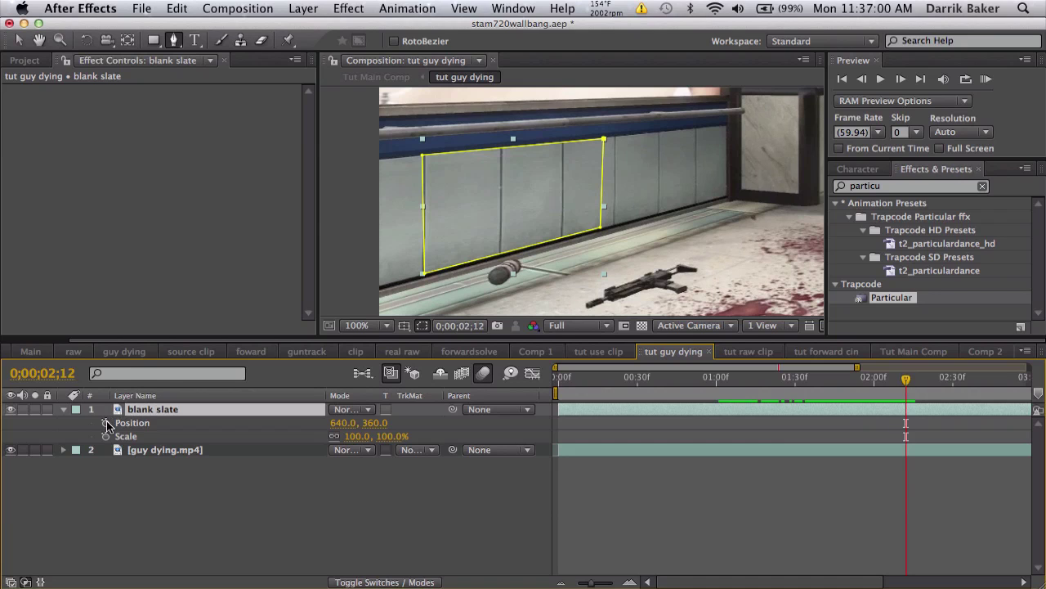
click(105, 422)
click(105, 435)
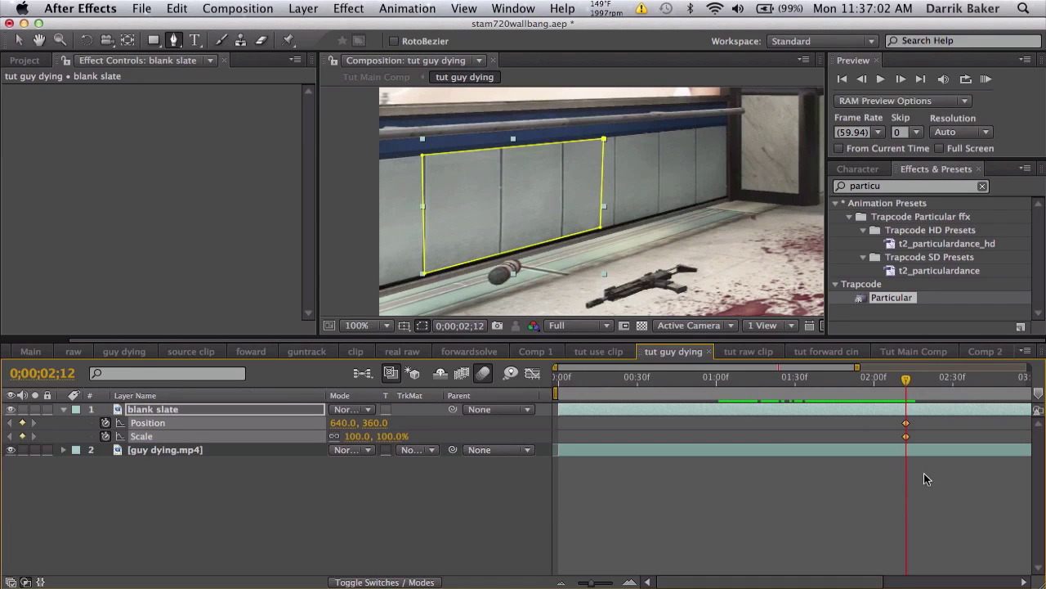
Step a few frames around the landing and move the slate's anchor point onto the slate.
drag(906, 378, 930, 379)
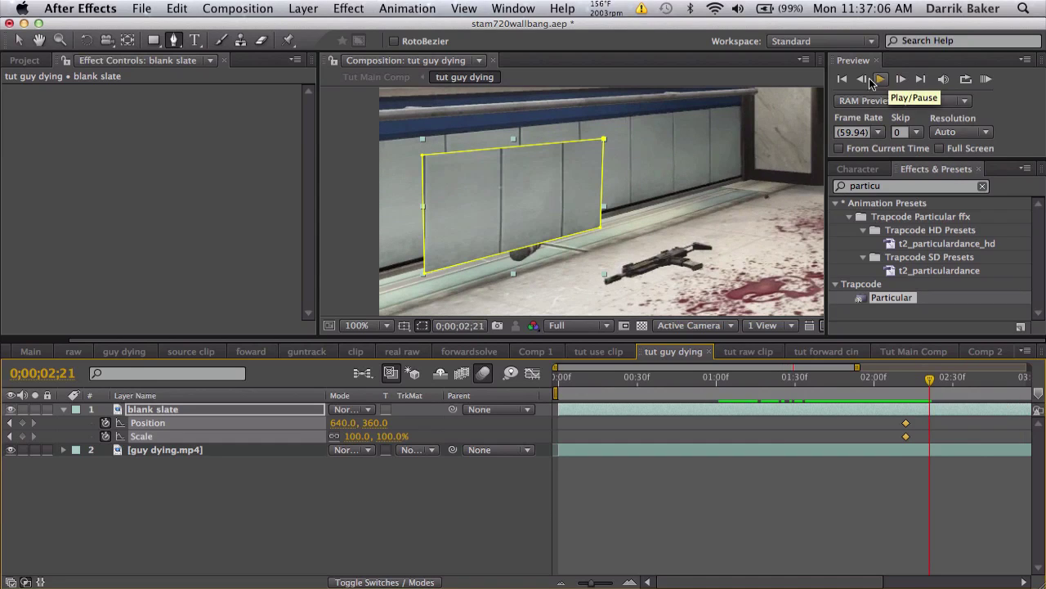
click(862, 79)
click(862, 78)
click(862, 78)
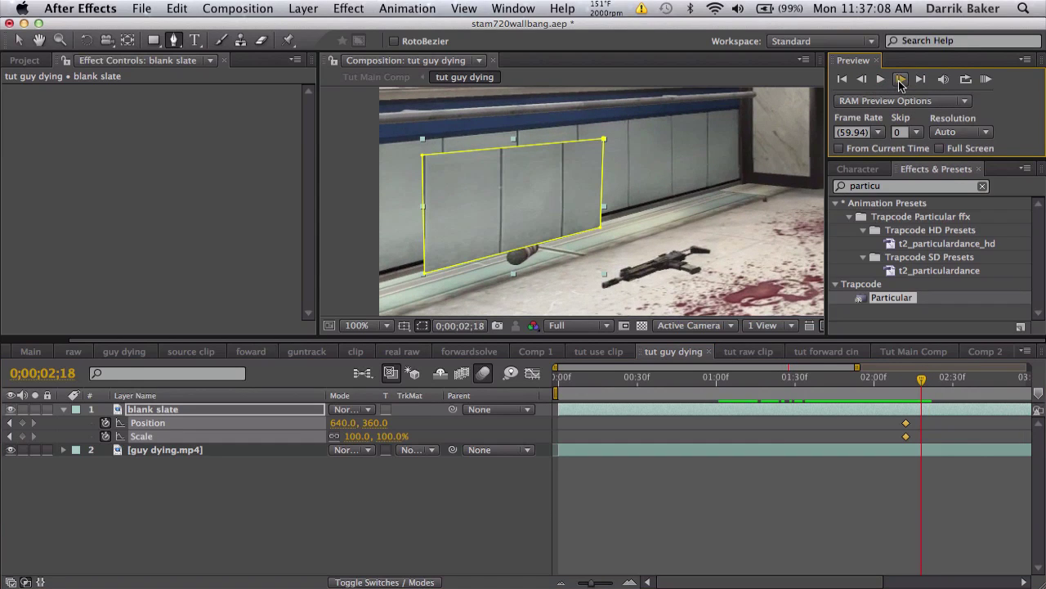
click(900, 80)
click(18, 40)
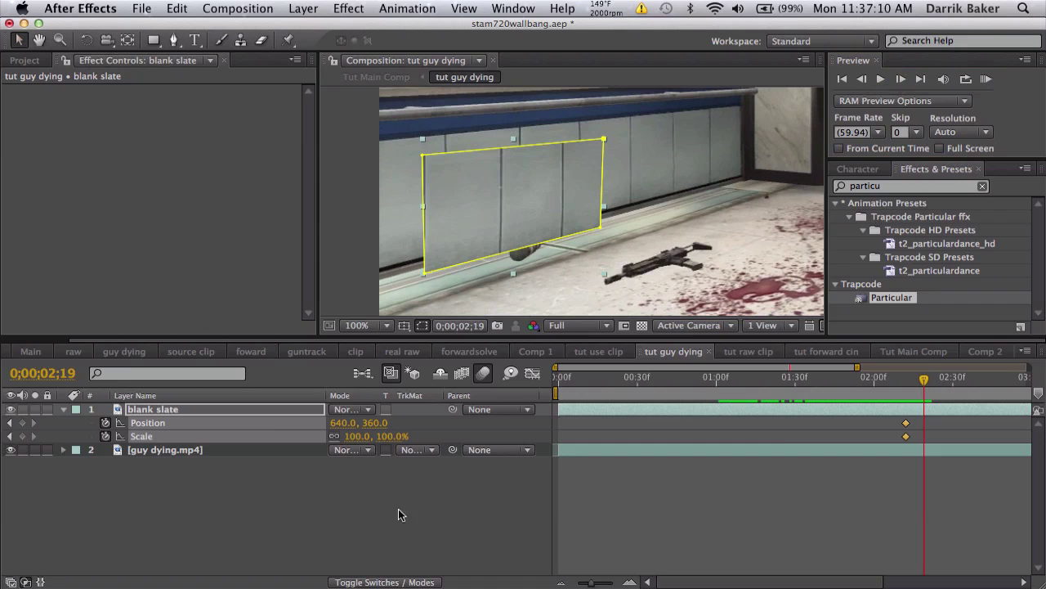
click(173, 40)
click(127, 40)
drag(558, 201, 443, 245)
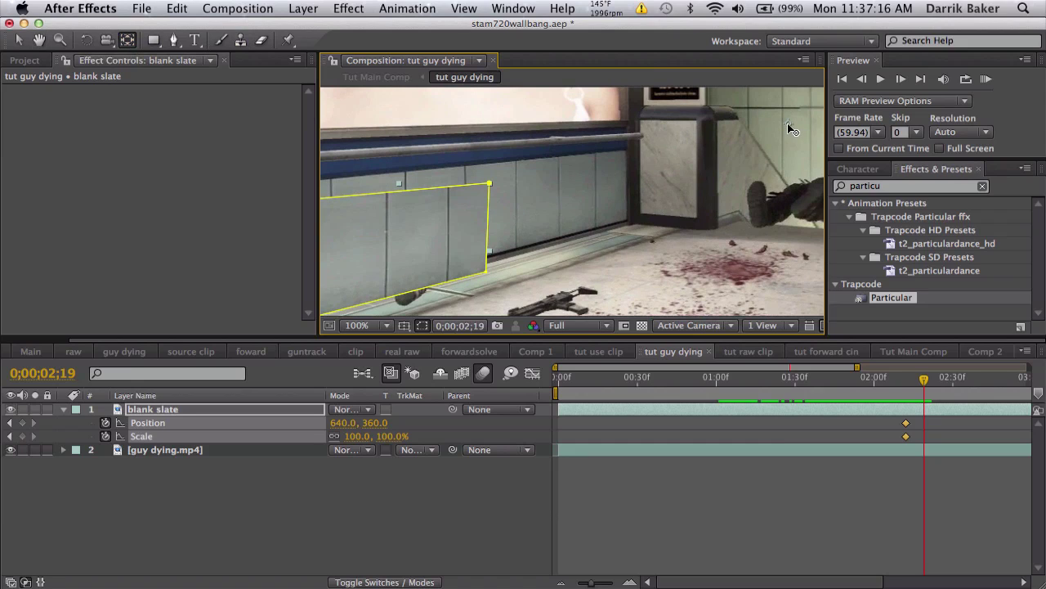
drag(792, 129, 400, 249)
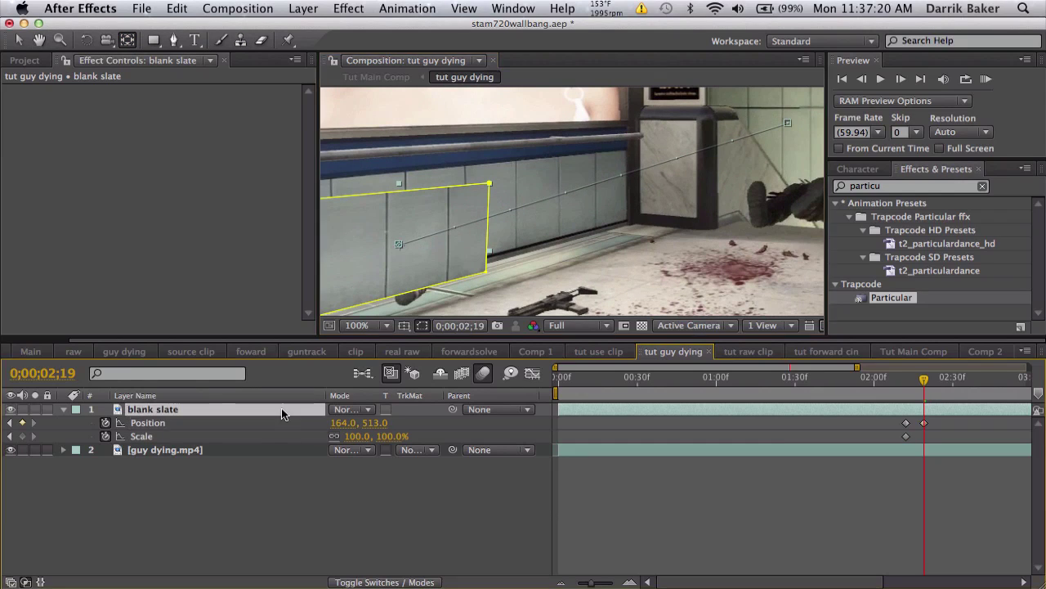
Clear the Position keyframes and restart Position keyframing at the earlier Scale keyframe.
click(105, 424)
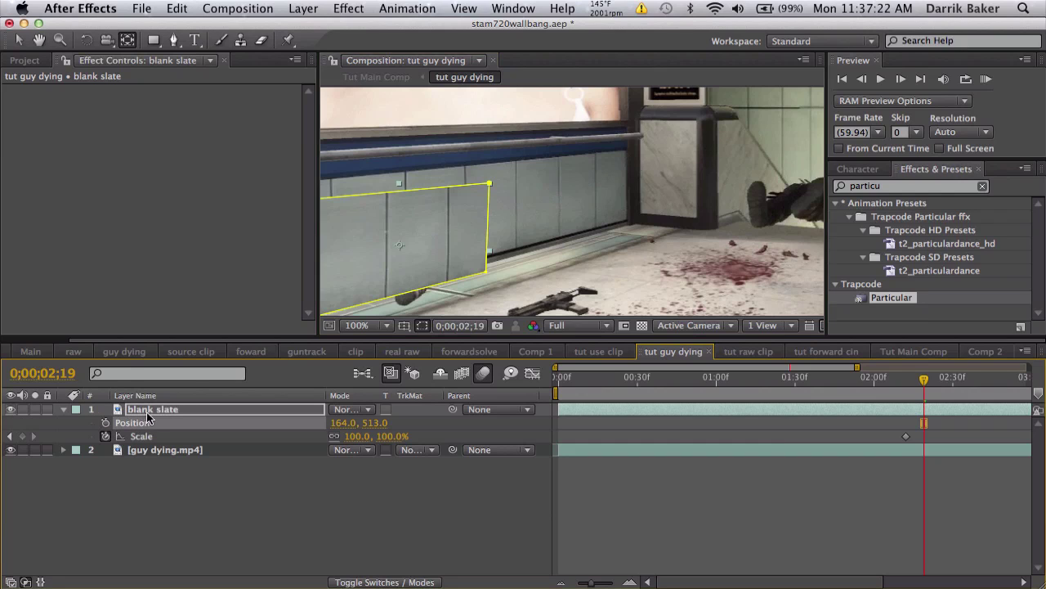
drag(434, 226, 542, 196)
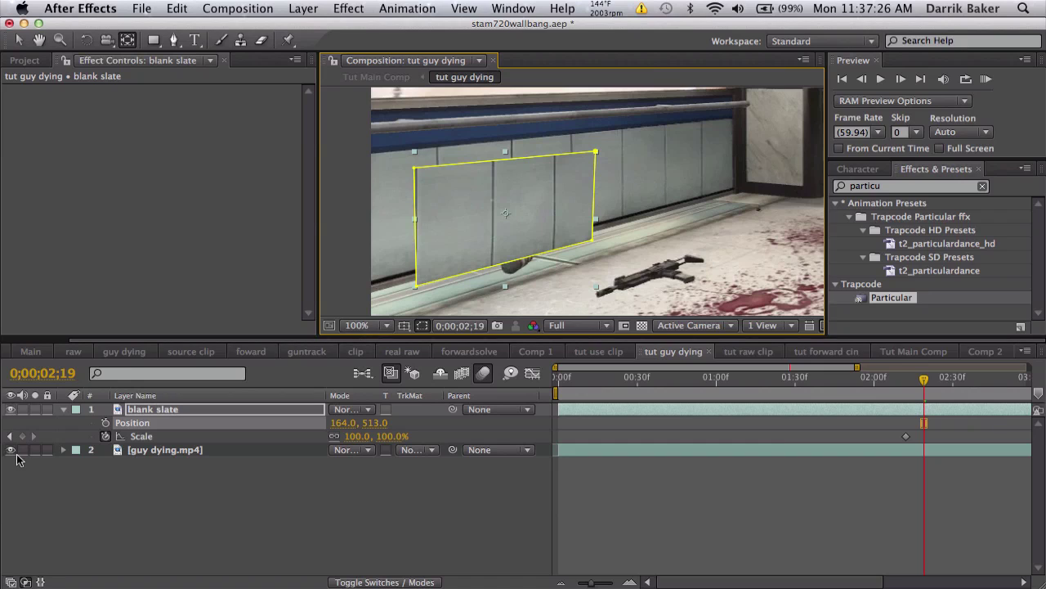
click(10, 437)
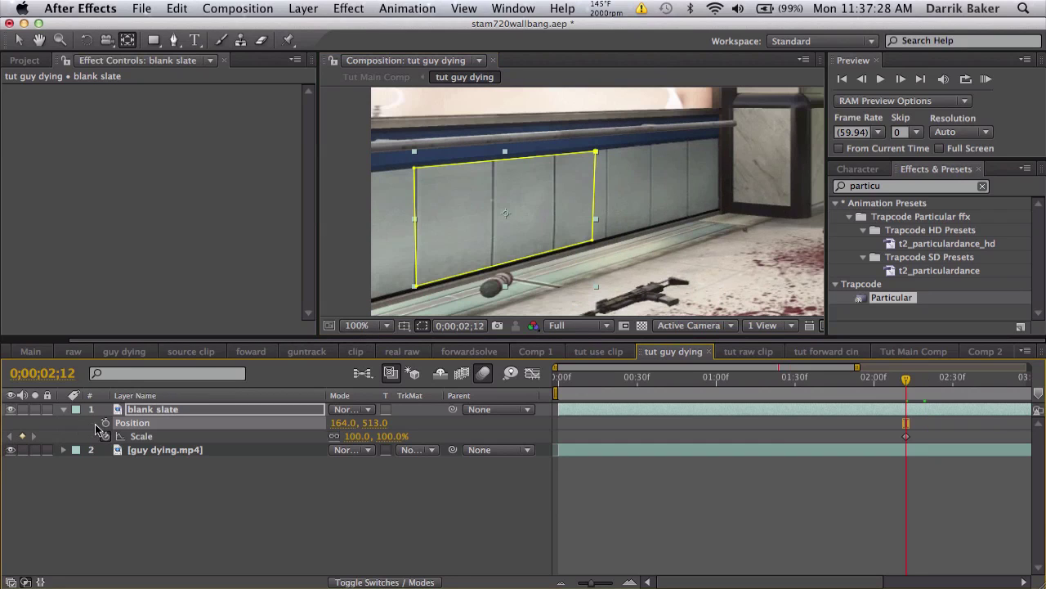
click(104, 423)
At 0;00;02;19, move the patch up and right onto the panel and scale it to 97%.
click(924, 385)
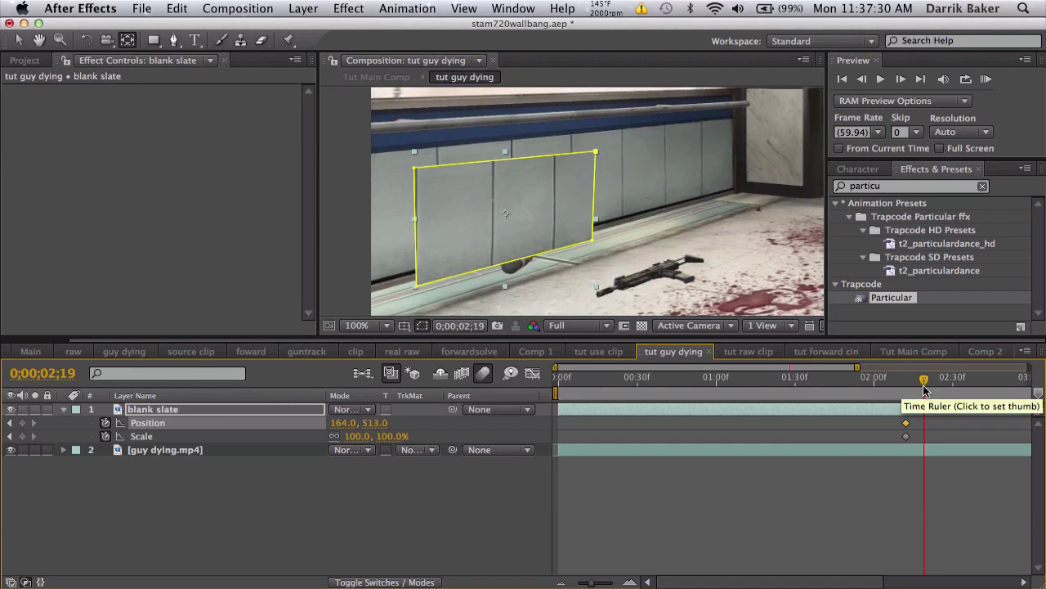
click(862, 78)
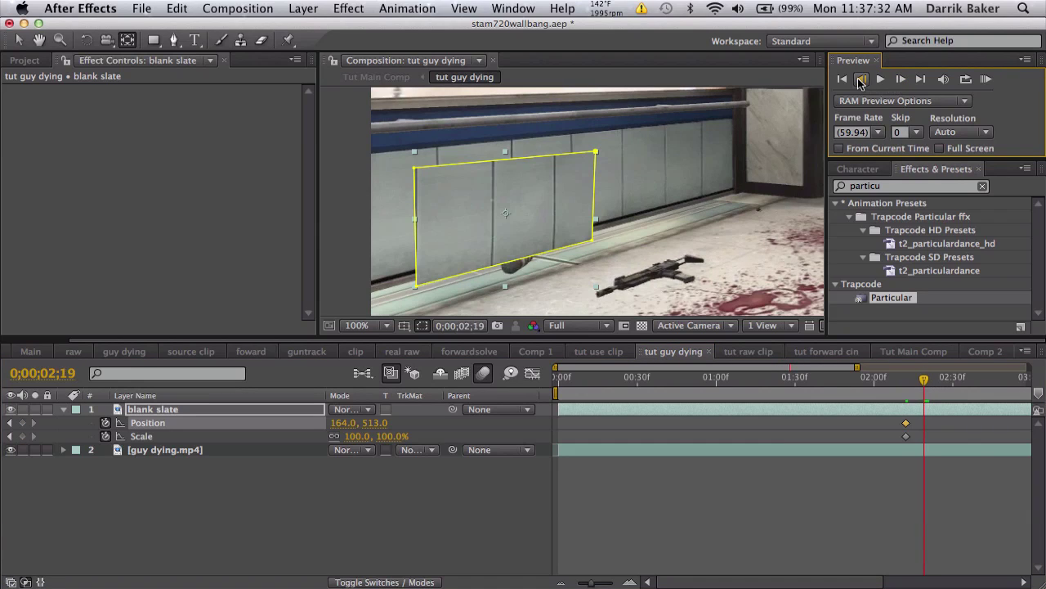
click(901, 78)
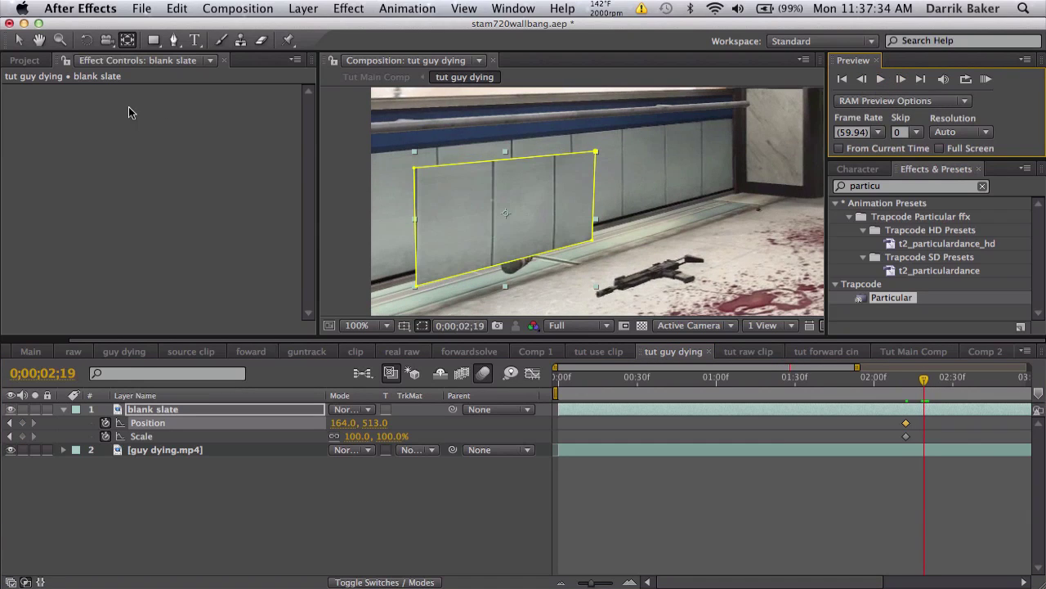
click(19, 45)
drag(499, 220, 526, 203)
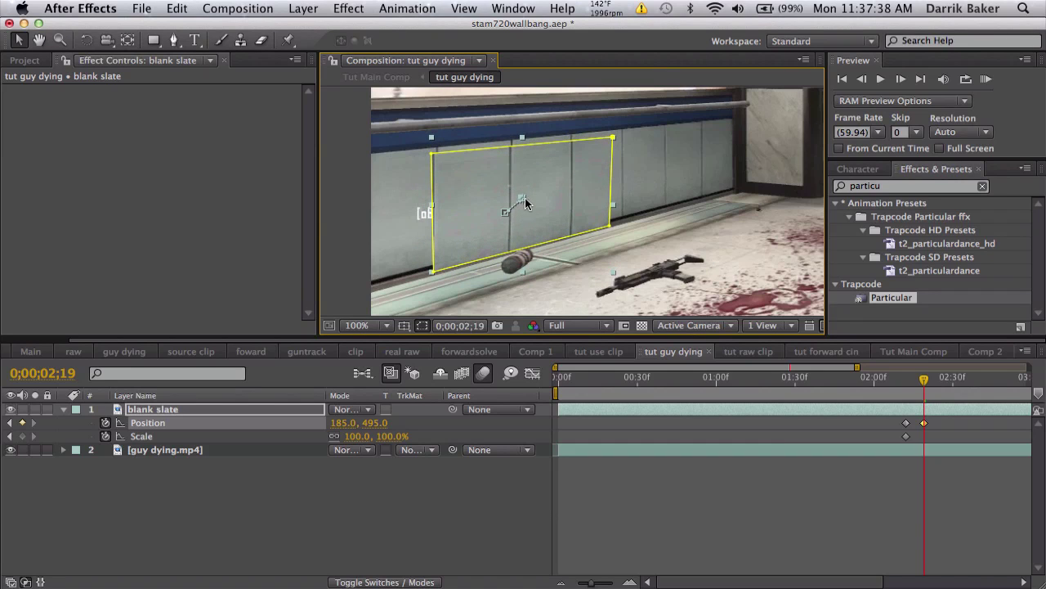
click(357, 436)
text(9)
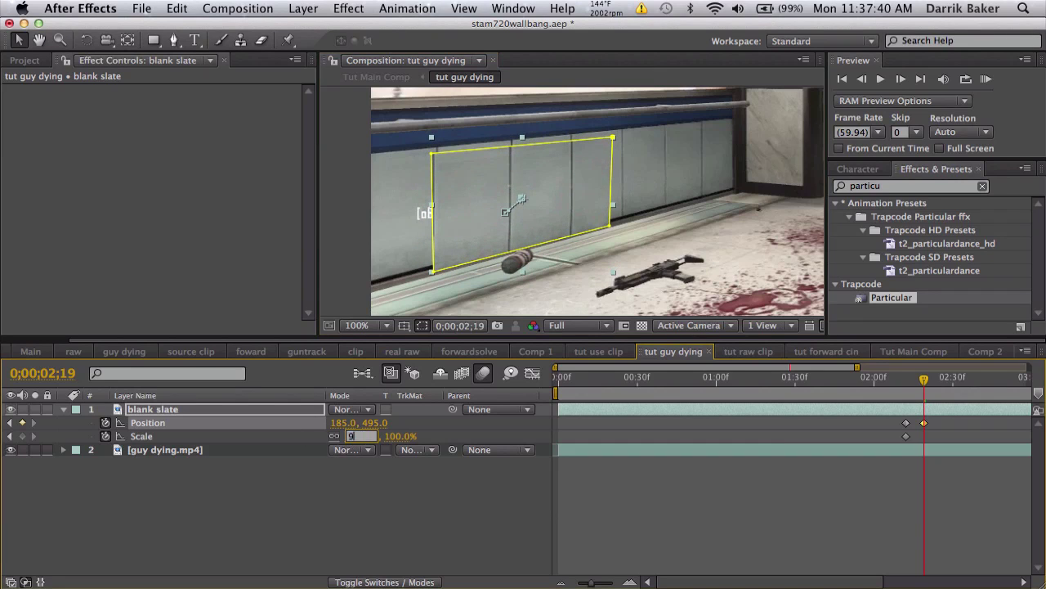
text(7)
key(Return)
Raise the patch slightly, pull its left mask corners outward, and set Scale to 96%.
drag(531, 217, 532, 210)
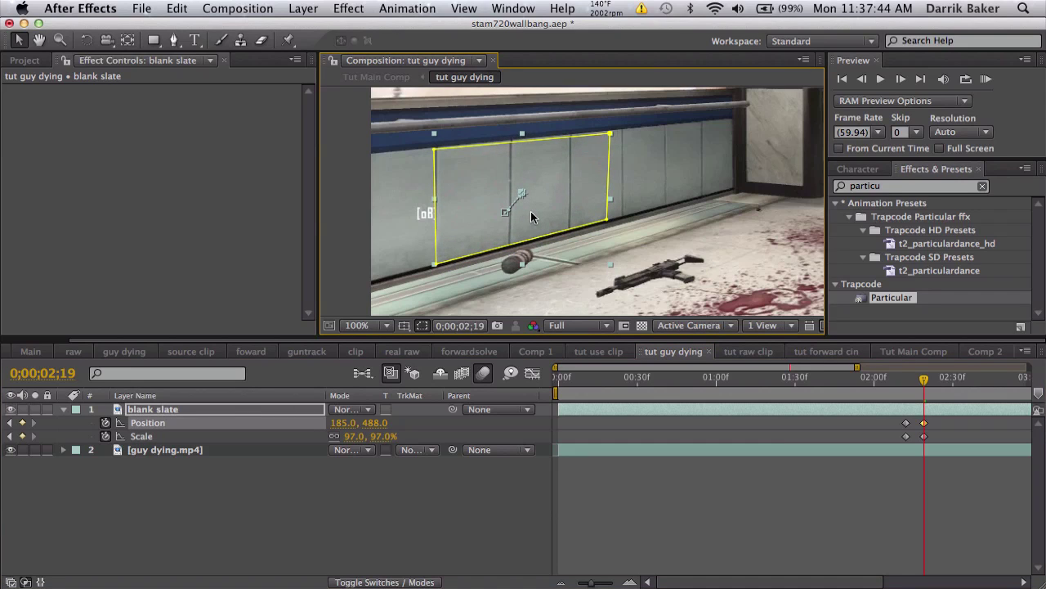
drag(434, 148, 409, 158)
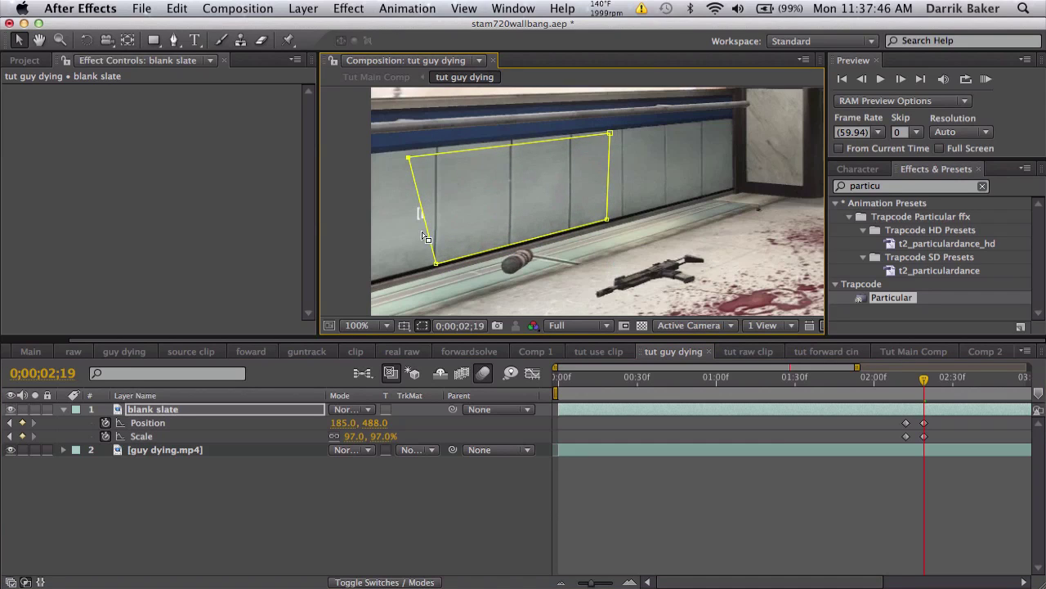
drag(438, 265, 406, 263)
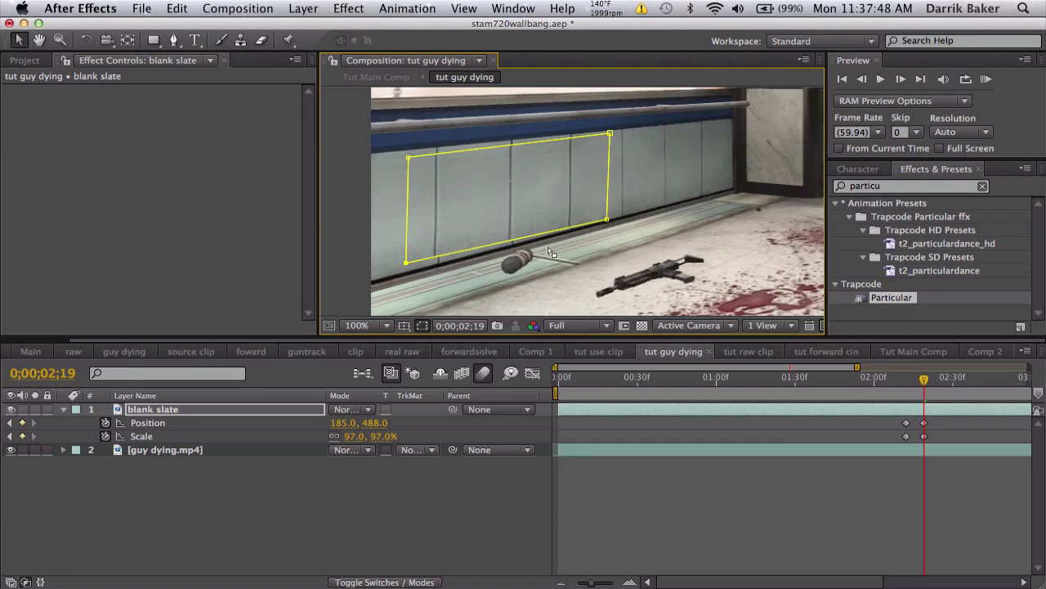
click(618, 472)
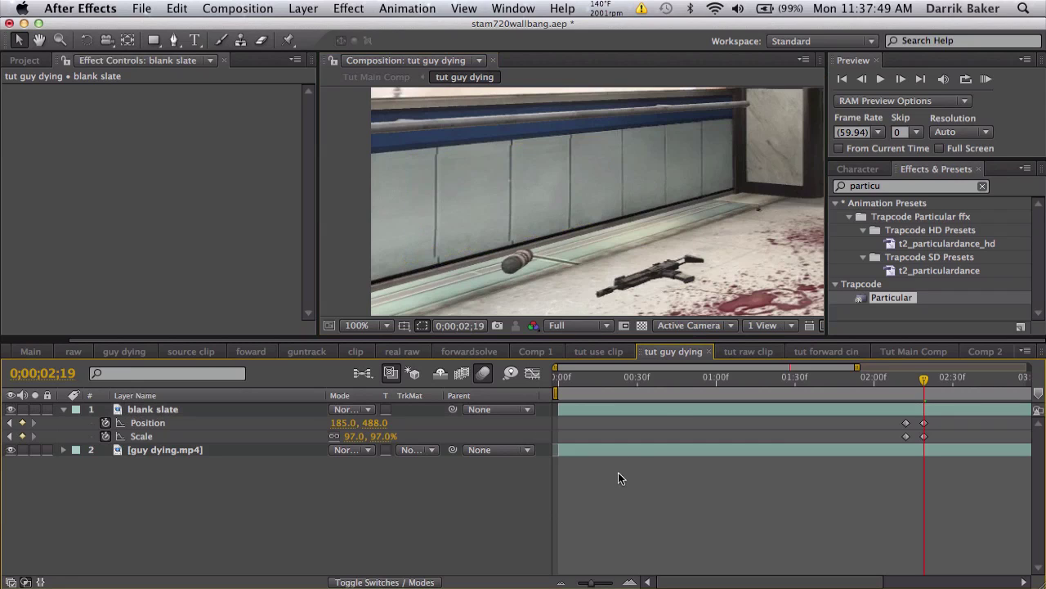
click(666, 409)
click(353, 435)
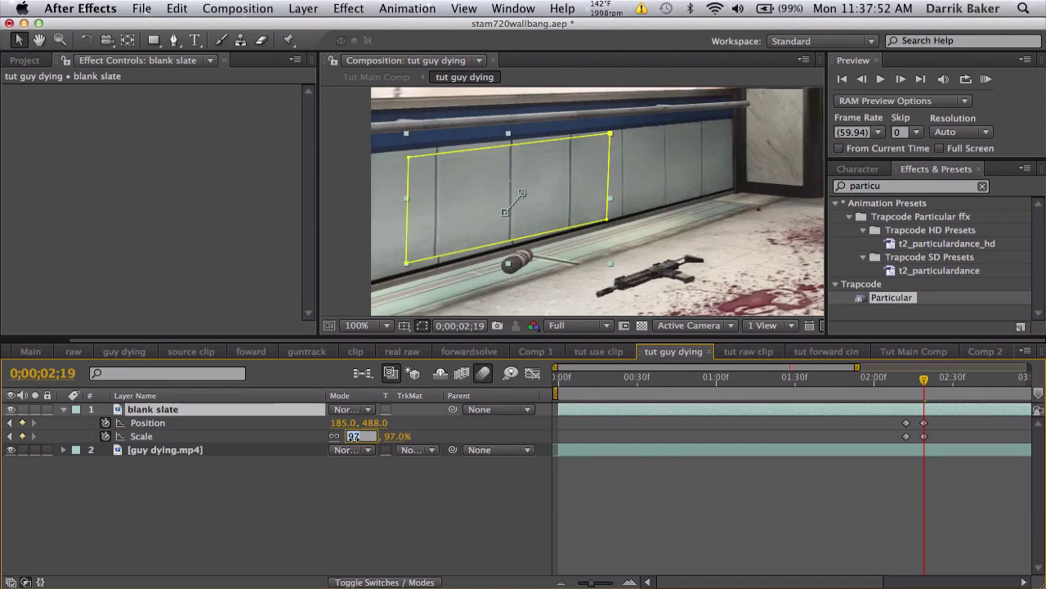
key(Return)
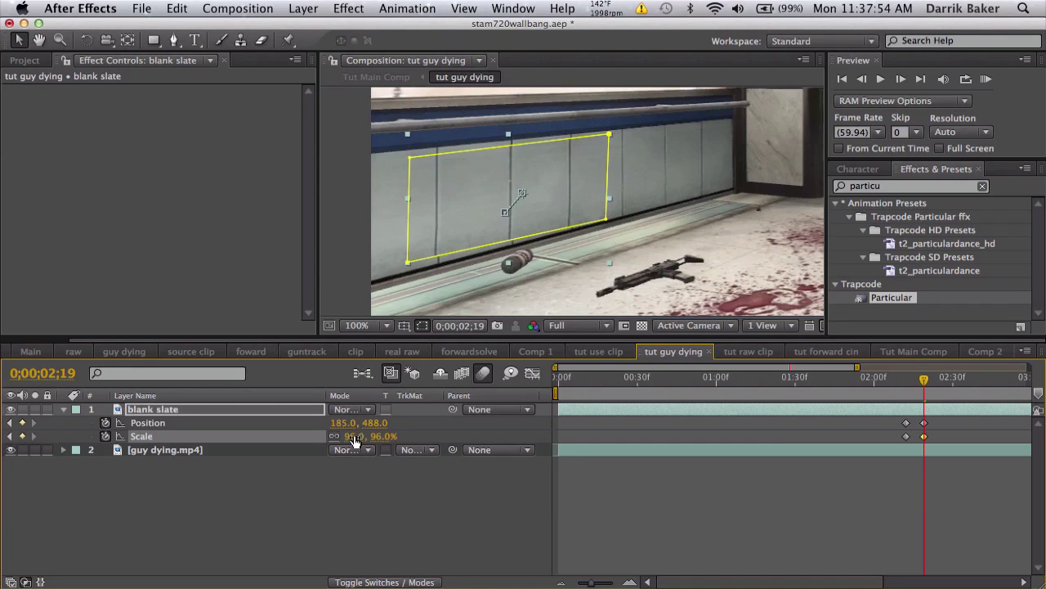
Set Scale to 95% and nudge the patch pixel by pixel to 188, 487.
click(568, 185)
key(Right)
key(Up)
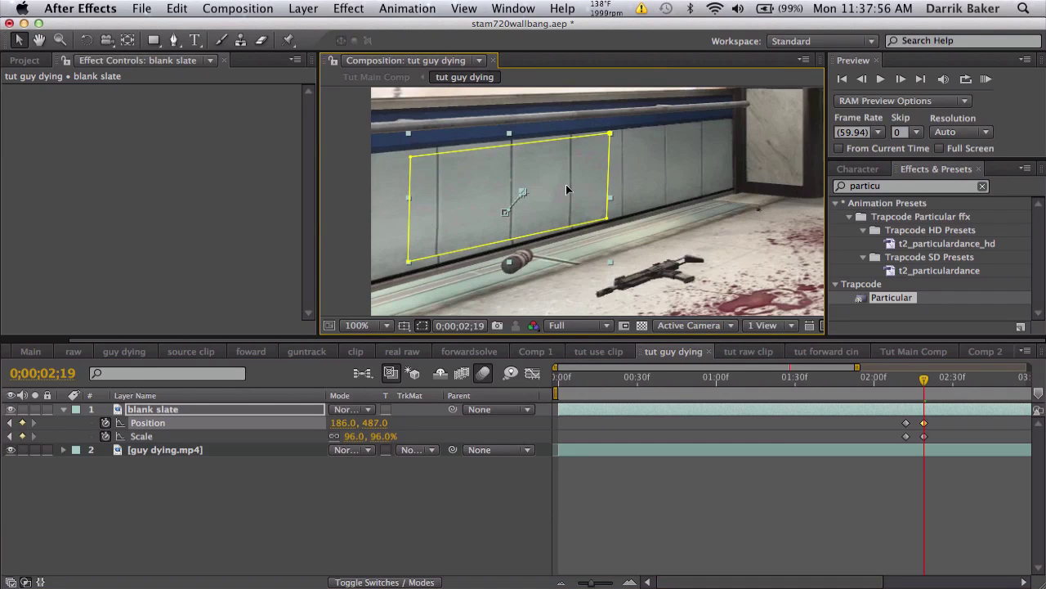
click(380, 436)
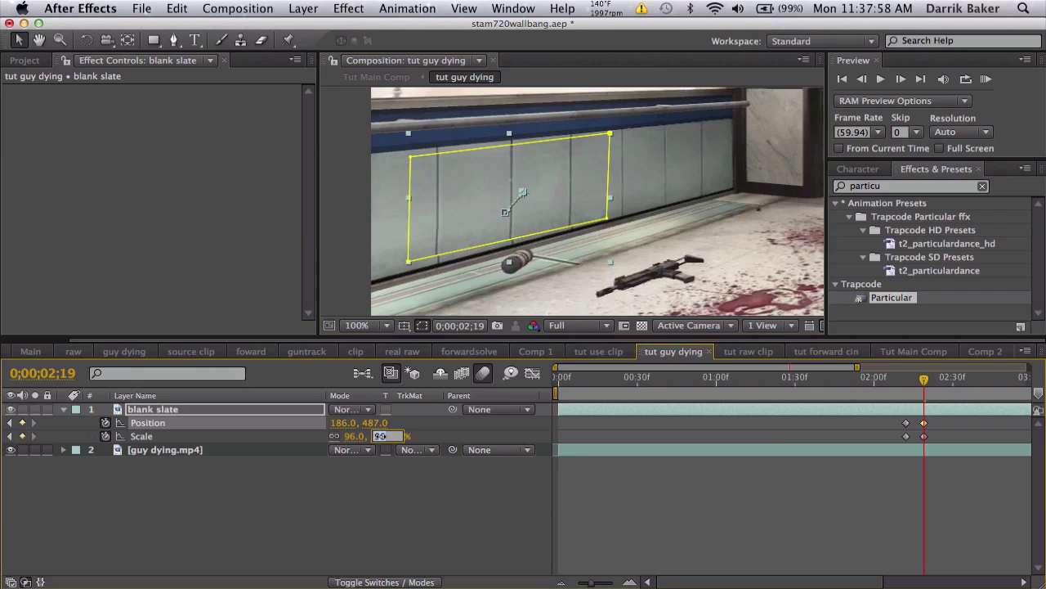
text(95)
key(Return)
click(571, 184)
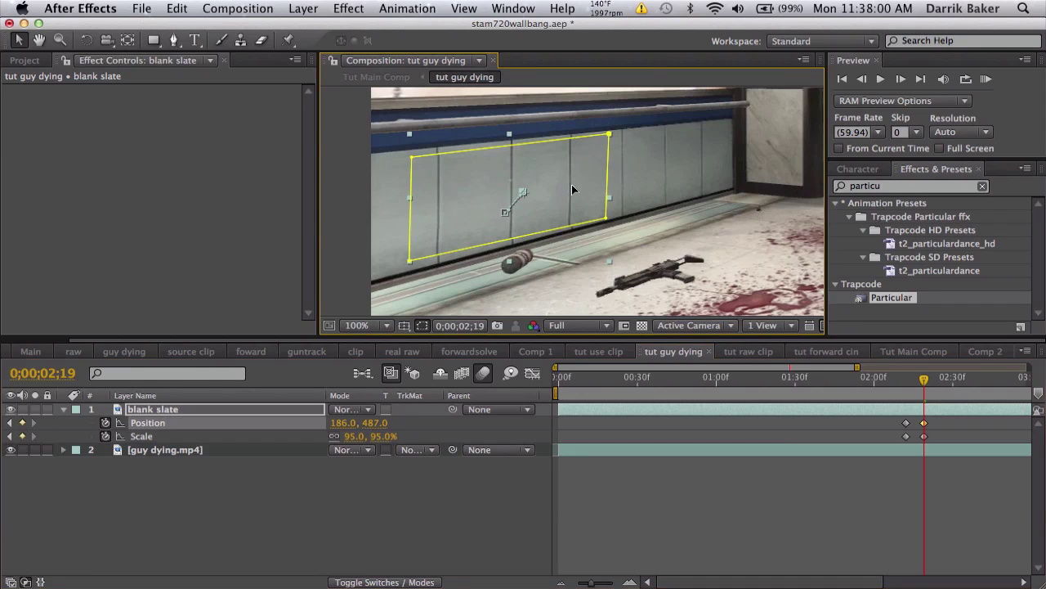
key(Right)
key(Right)
key(Right)
key(Right)
key(Right)
key(Up)
key(Left)
key(Left)
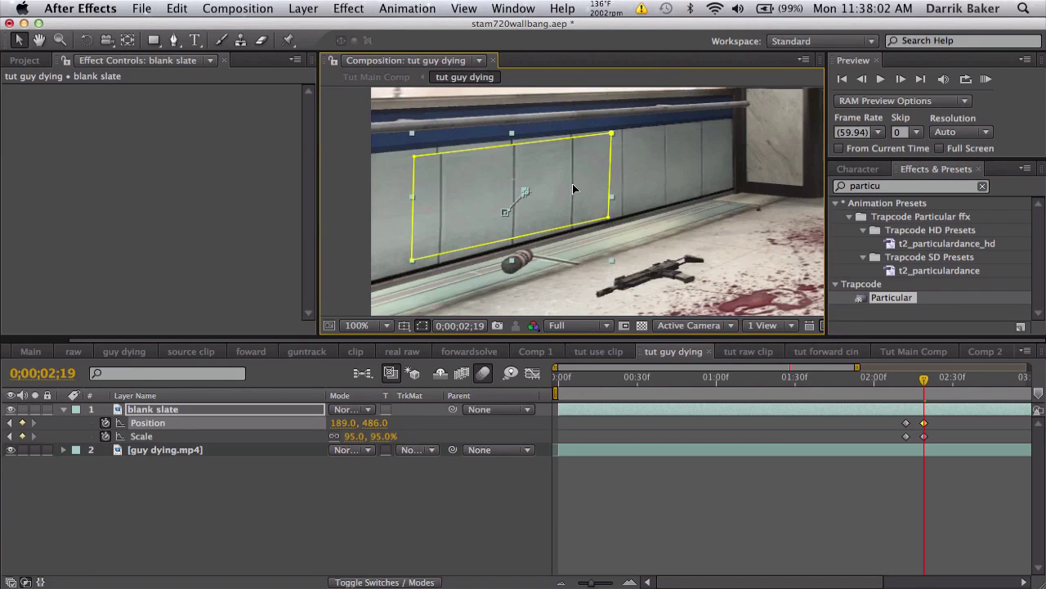
key(Left)
key(Down)
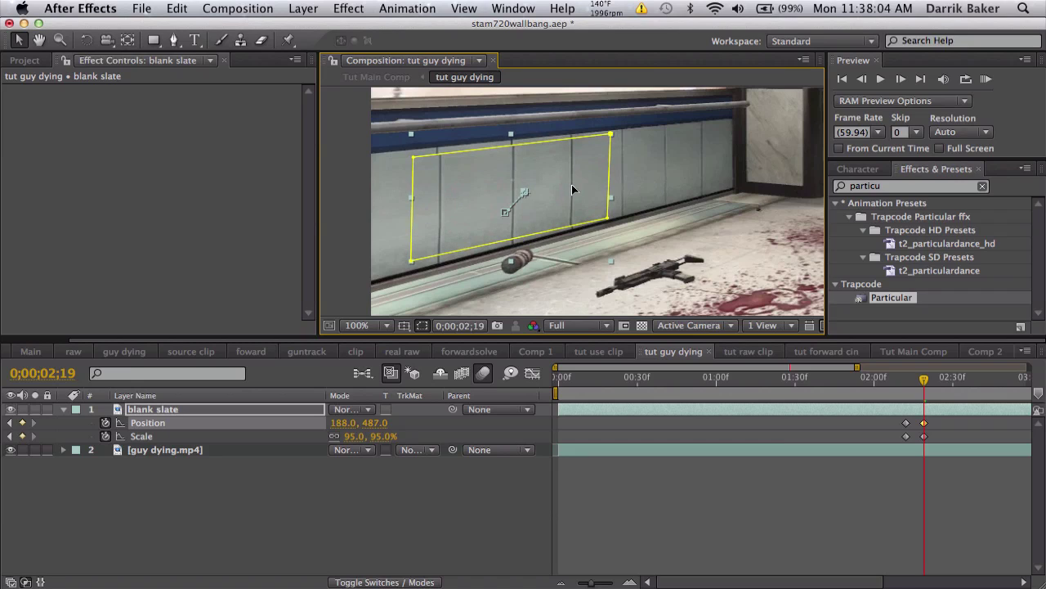
Set Mask 1's feather to 3.0 pixels, scrub to 0;00;02;21 to check the blend, and fit the view.
click(248, 408)
key(f)
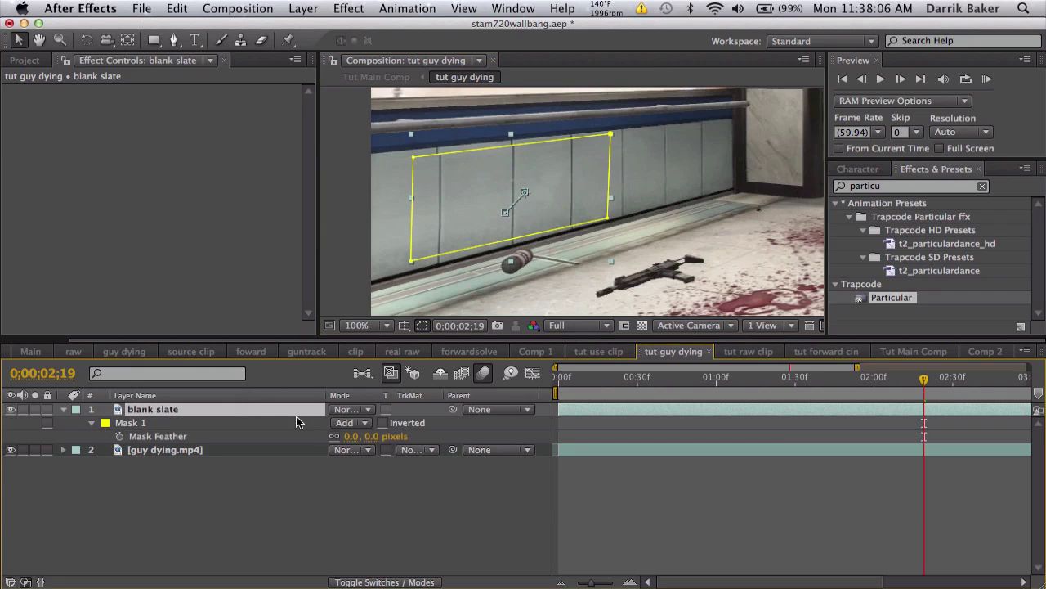
drag(353, 436, 372, 435)
click(690, 532)
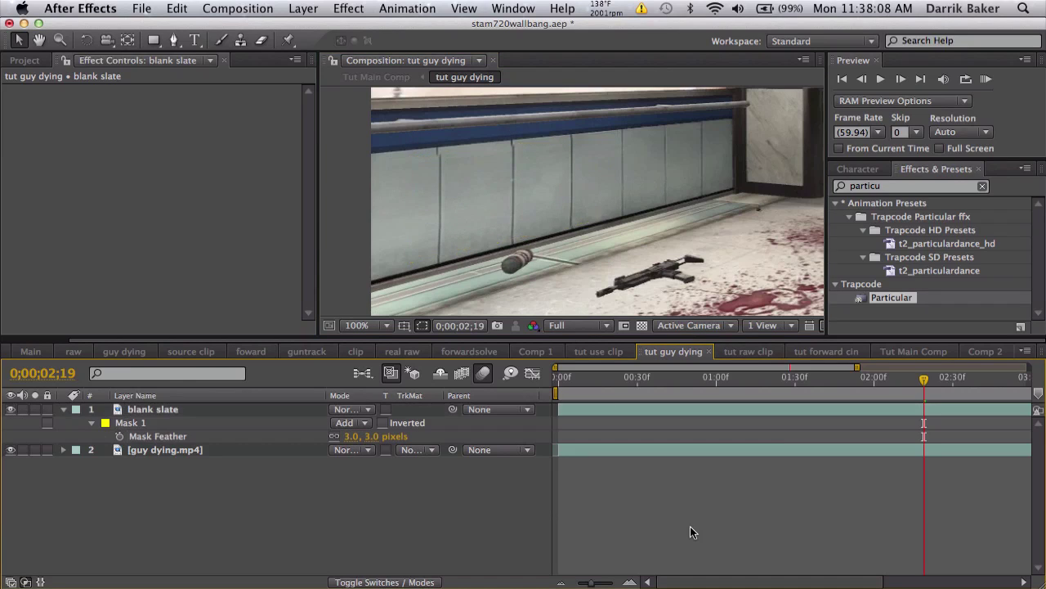
mouse_move(924, 378)
mouse_down()
mouse_move(905, 380)
mouse_move(934, 379)
mouse_move(912, 379)
mouse_up()
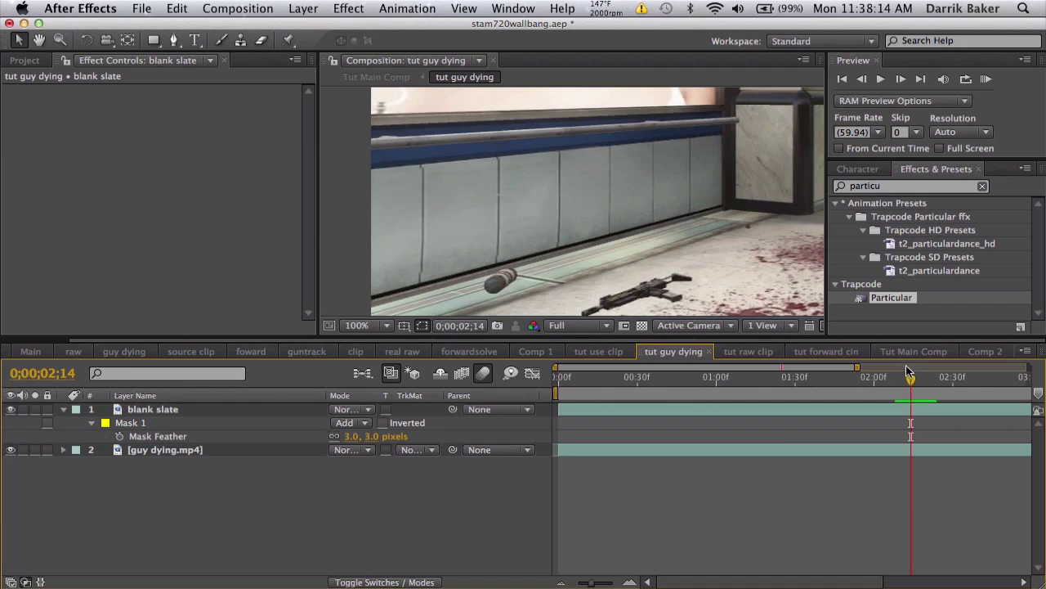
drag(910, 372, 930, 380)
click(376, 327)
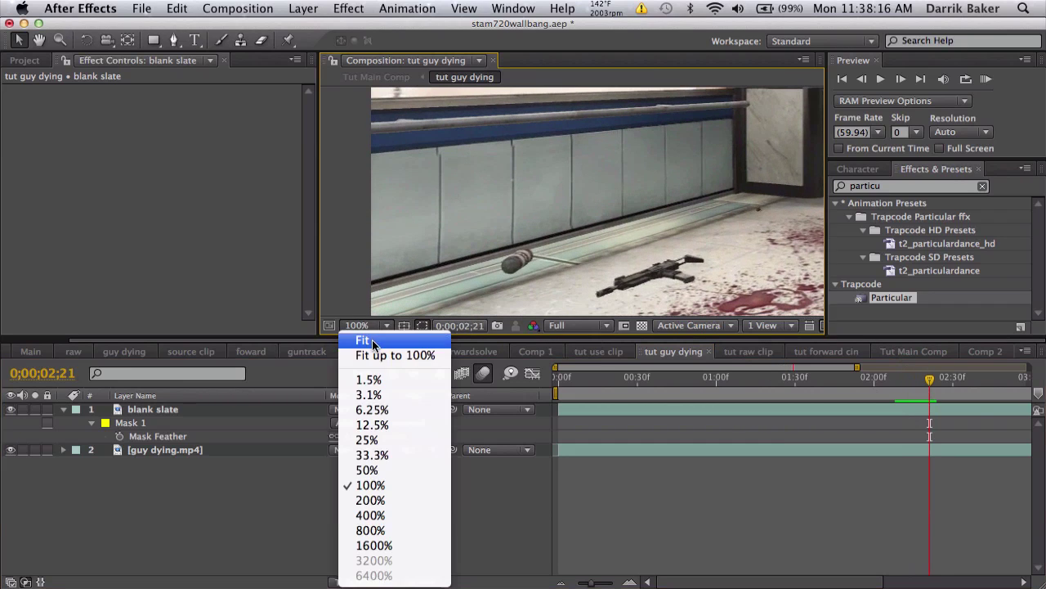
click(372, 339)
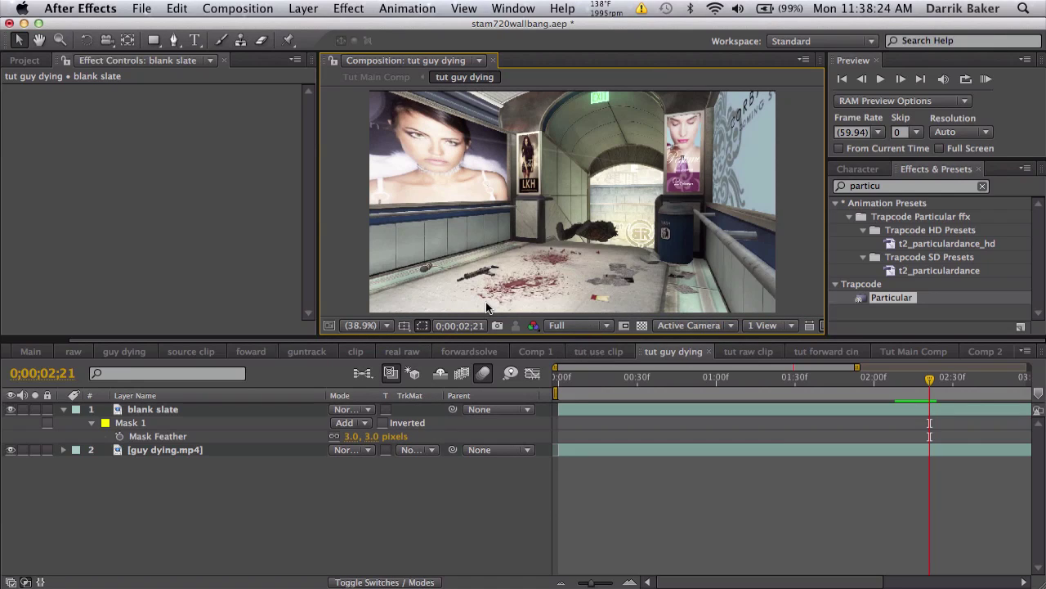
Create a new 1280×720, 59.94 fps composition named holyshitthatwasawesome.
click(332, 7)
mouse_move(317, 8)
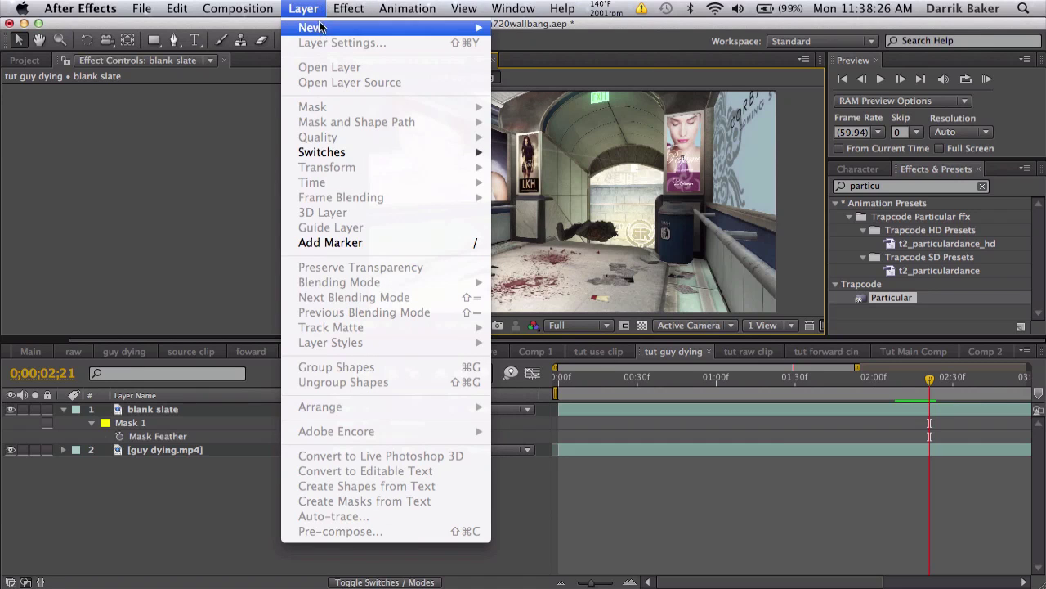
mouse_move(238, 9)
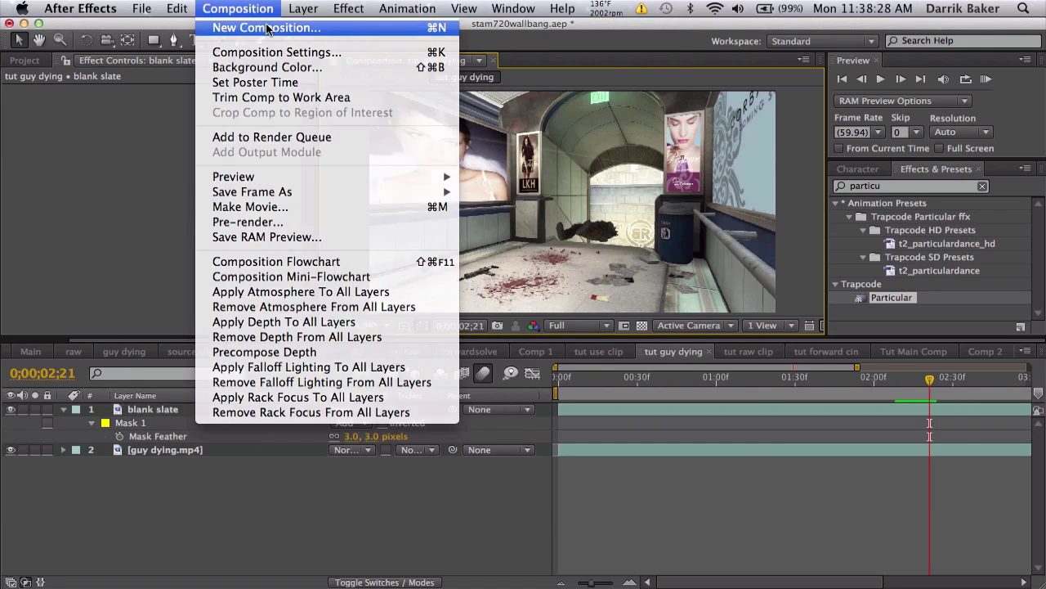
click(266, 26)
text(holyshitthatwasawesome)
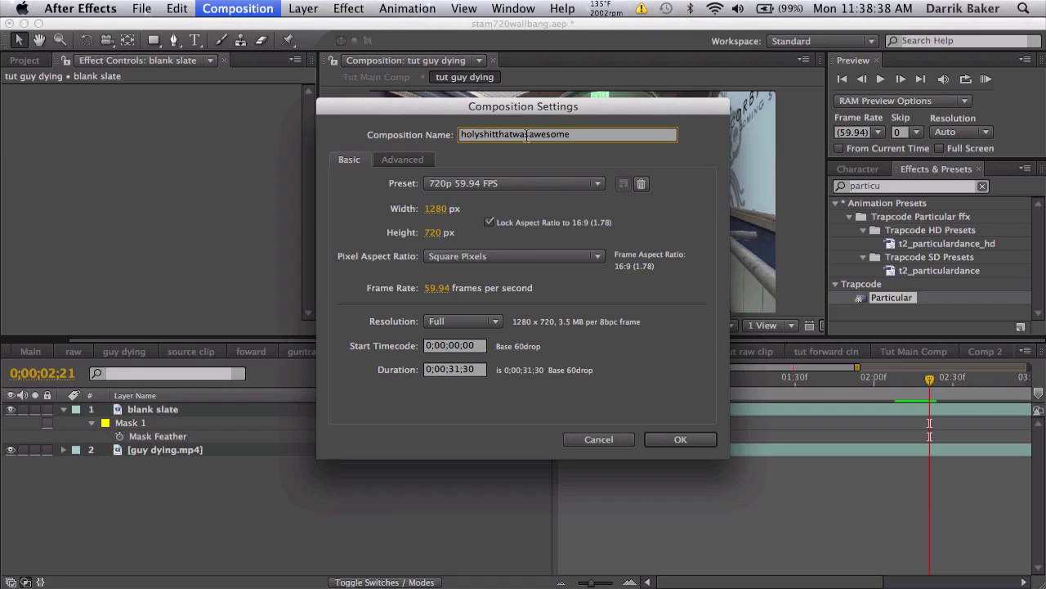
click(669, 441)
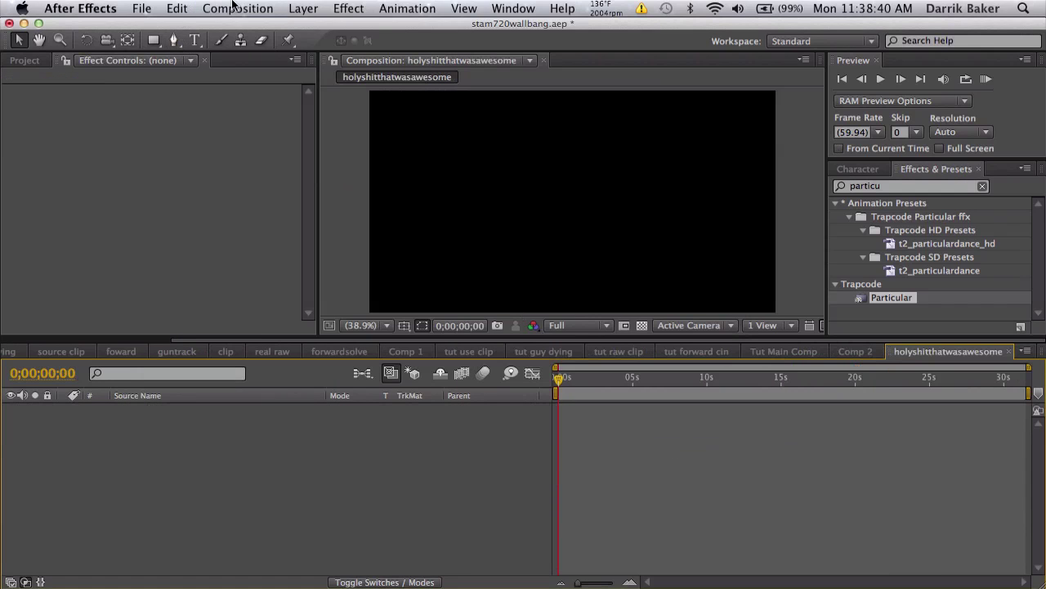
Add a full-frame white solid layer, White Solid 1, to the composition.
click(303, 8)
mouse_move(343, 28)
click(531, 42)
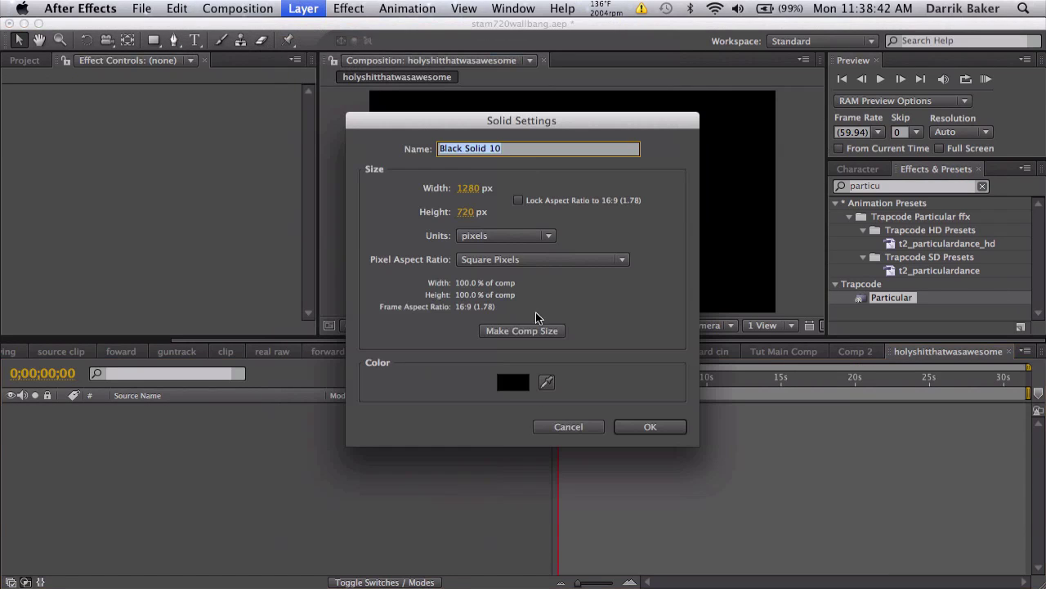
click(517, 381)
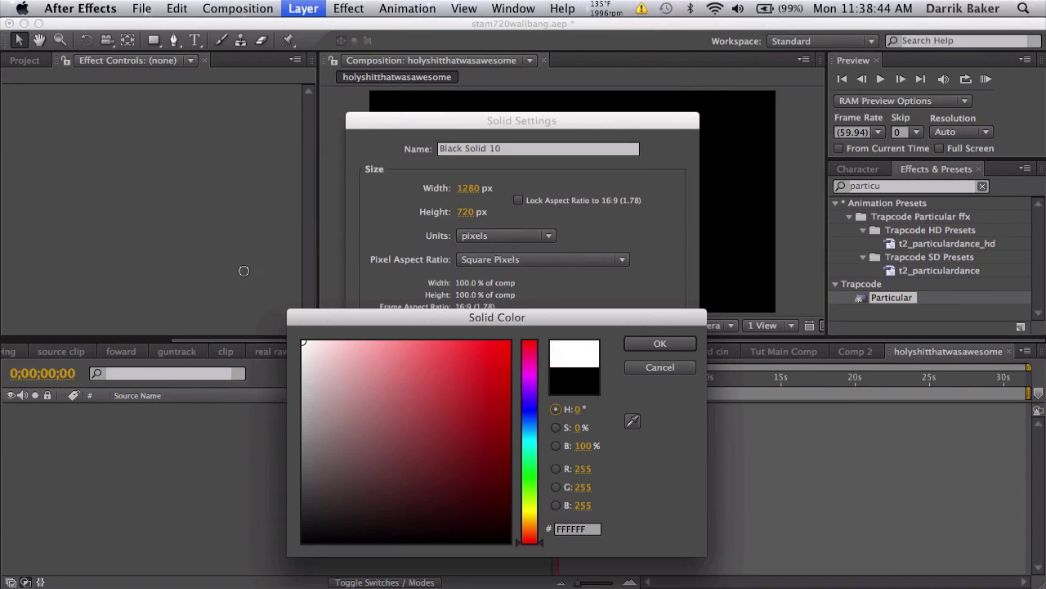
click(688, 347)
Draw a rounded-rectangle mask on White Solid 1.
click(661, 427)
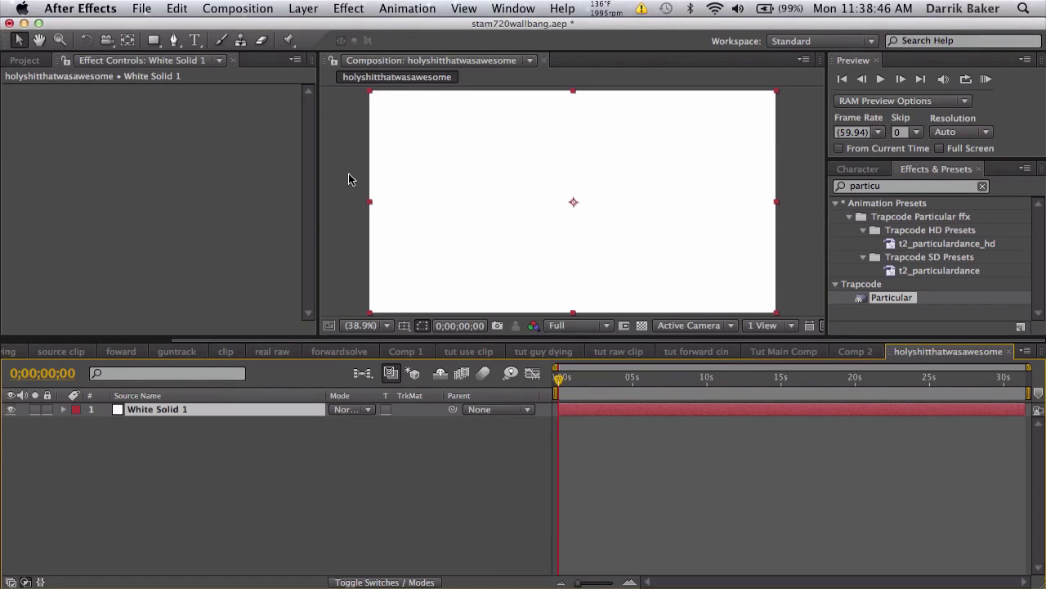
click(159, 44)
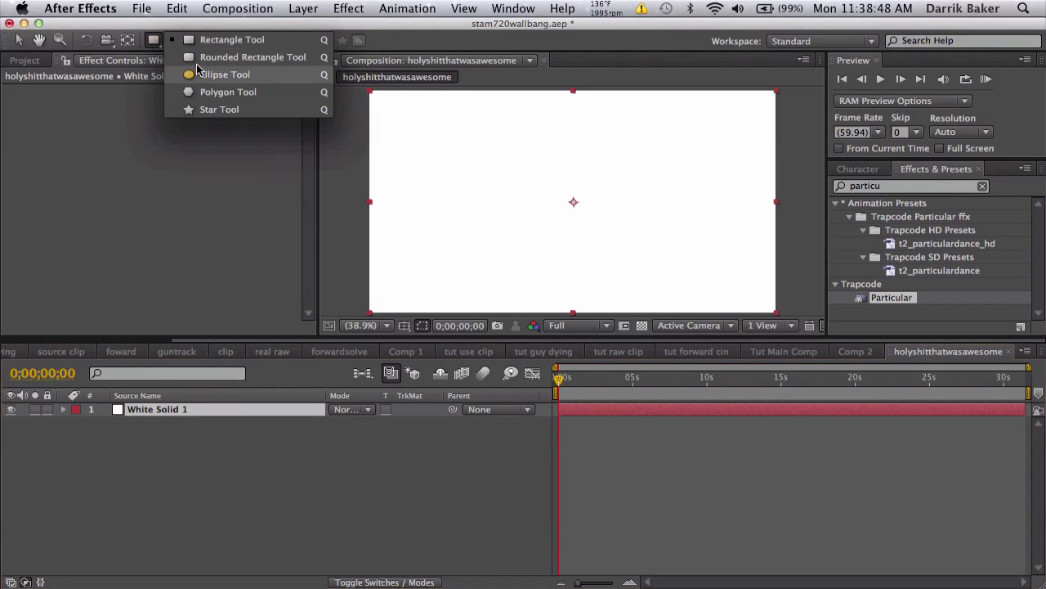
click(201, 63)
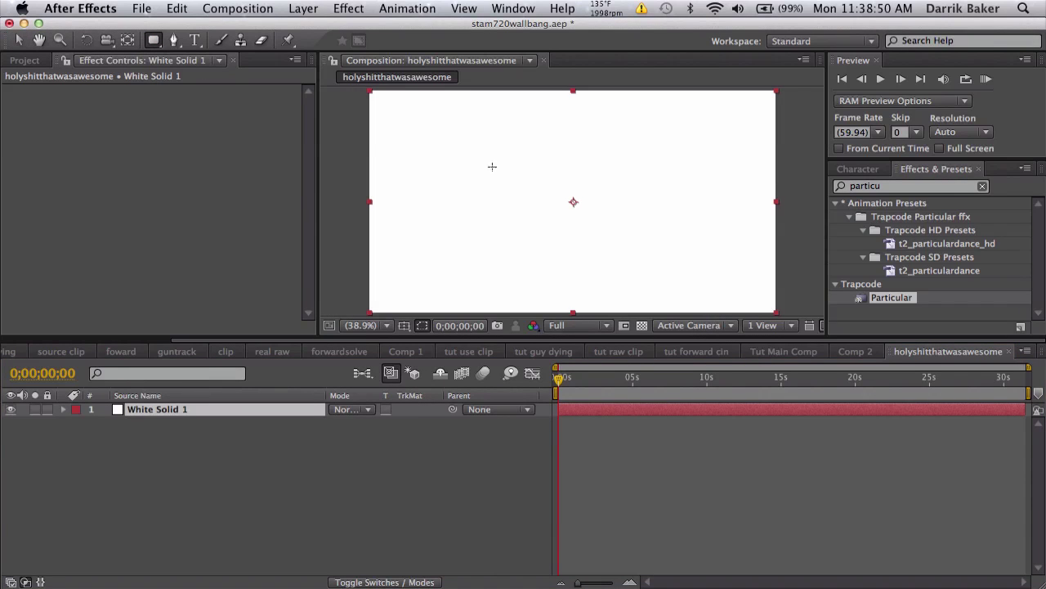
drag(493, 166, 697, 293)
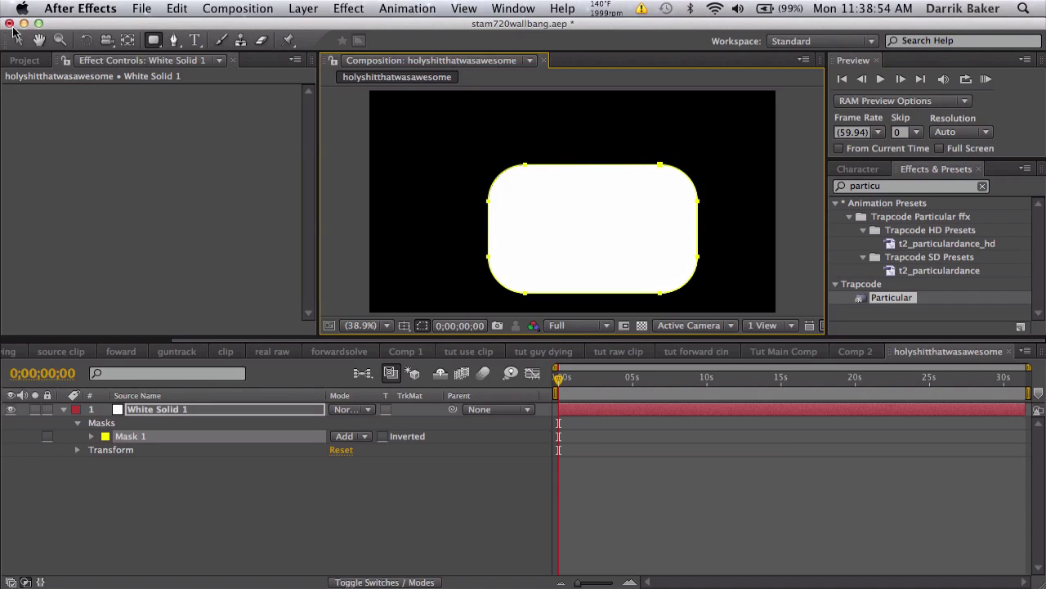
Free-transform Mask 1 and move it slightly up and left.
click(18, 40)
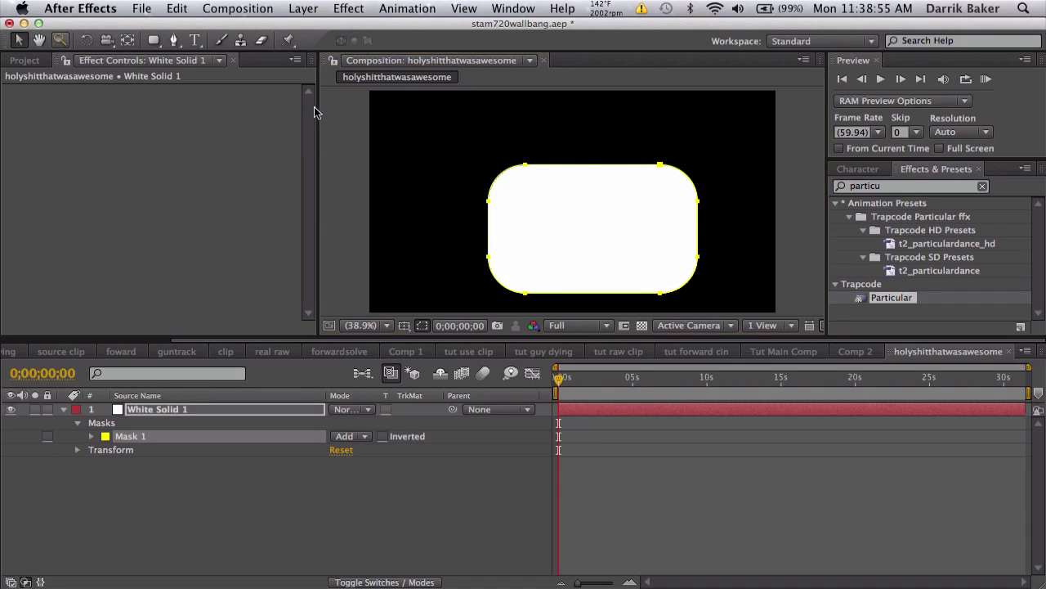
click(595, 213)
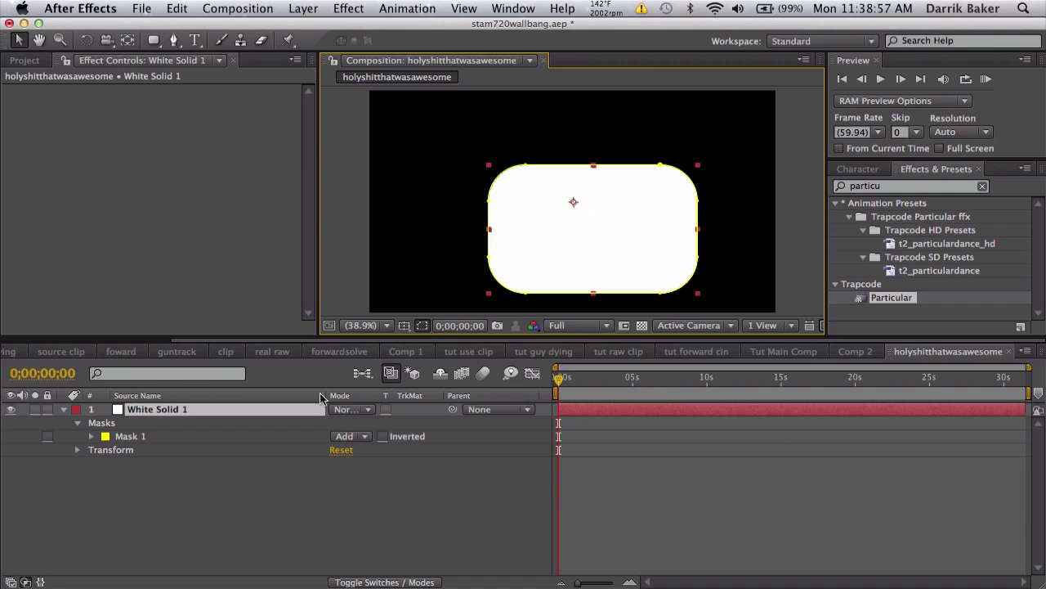
click(285, 437)
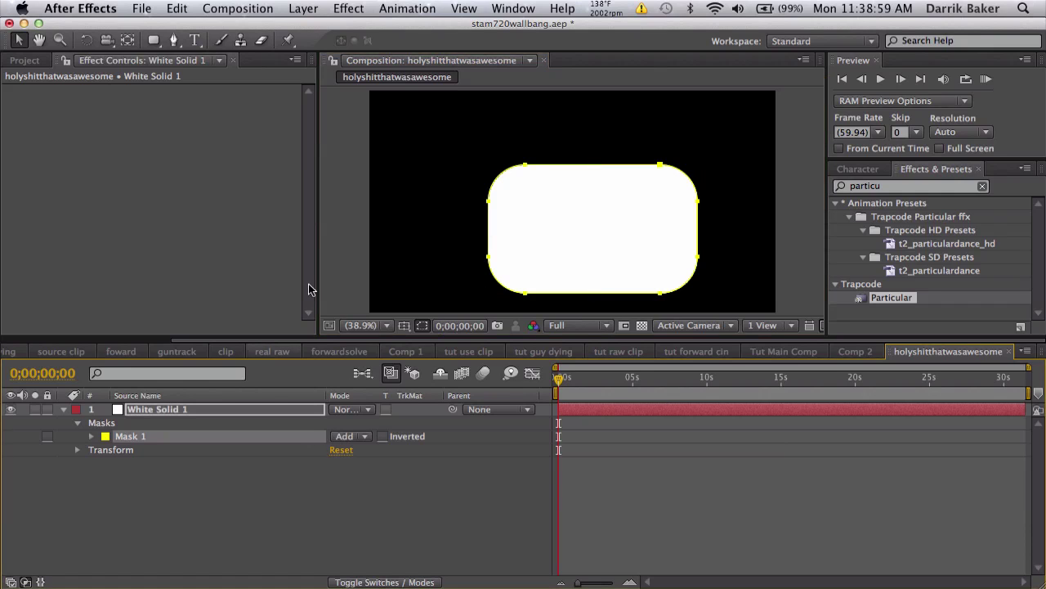
double_click(587, 208)
drag(587, 209, 571, 189)
click(638, 452)
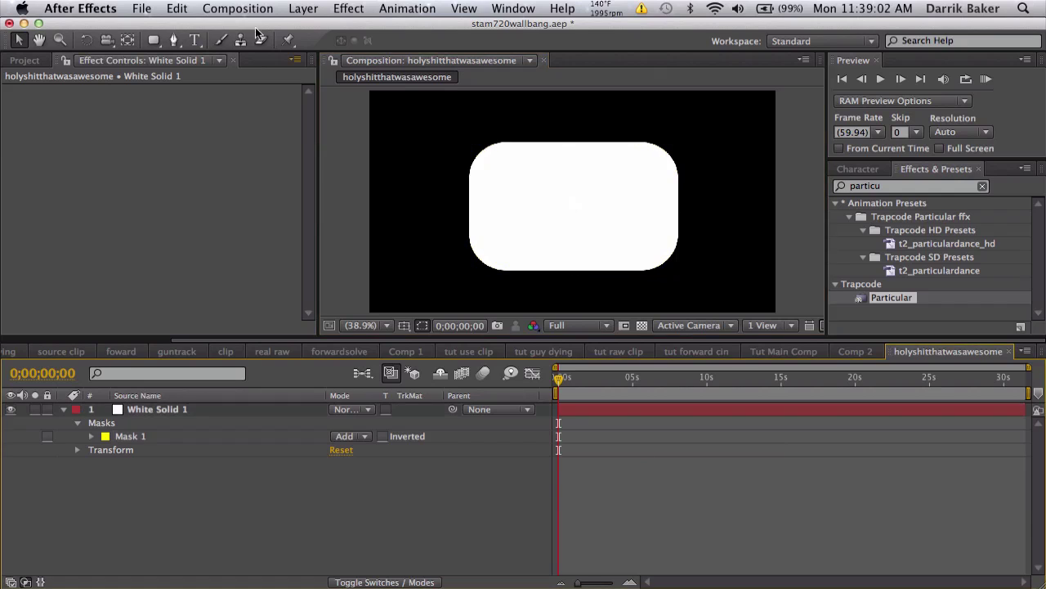
Start a text layer reading 'Holy' in black Bebas.
click(194, 40)
click(494, 170)
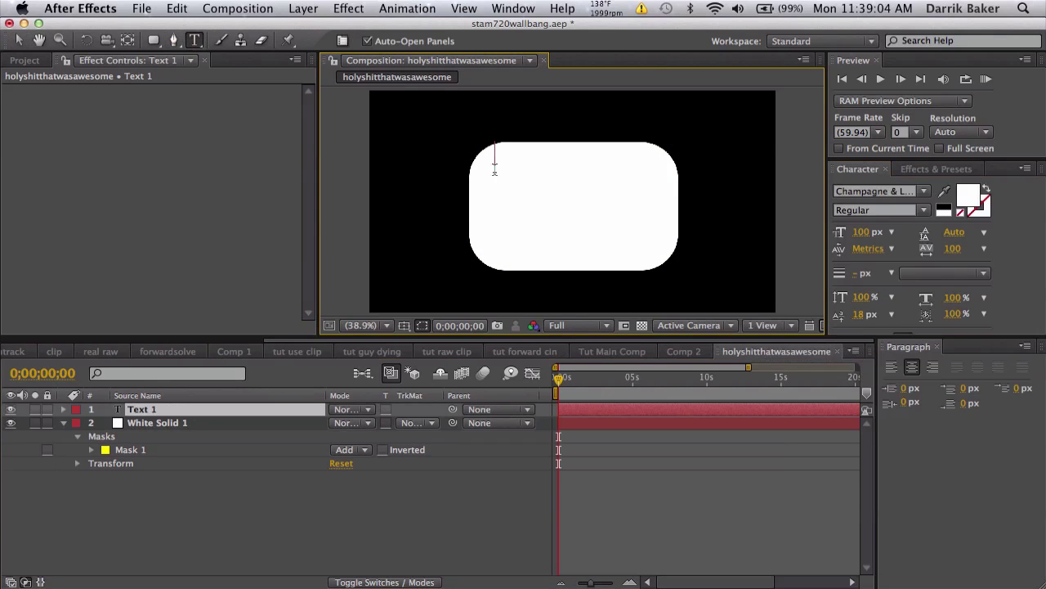
text(Holy)
key(super+a)
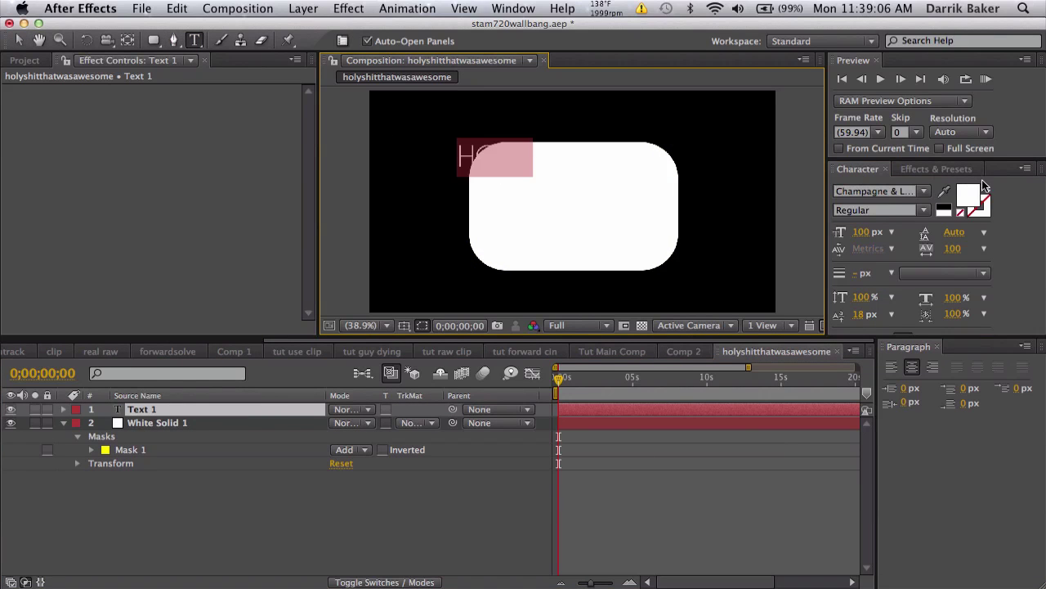
click(967, 196)
drag(425, 410, 273, 547)
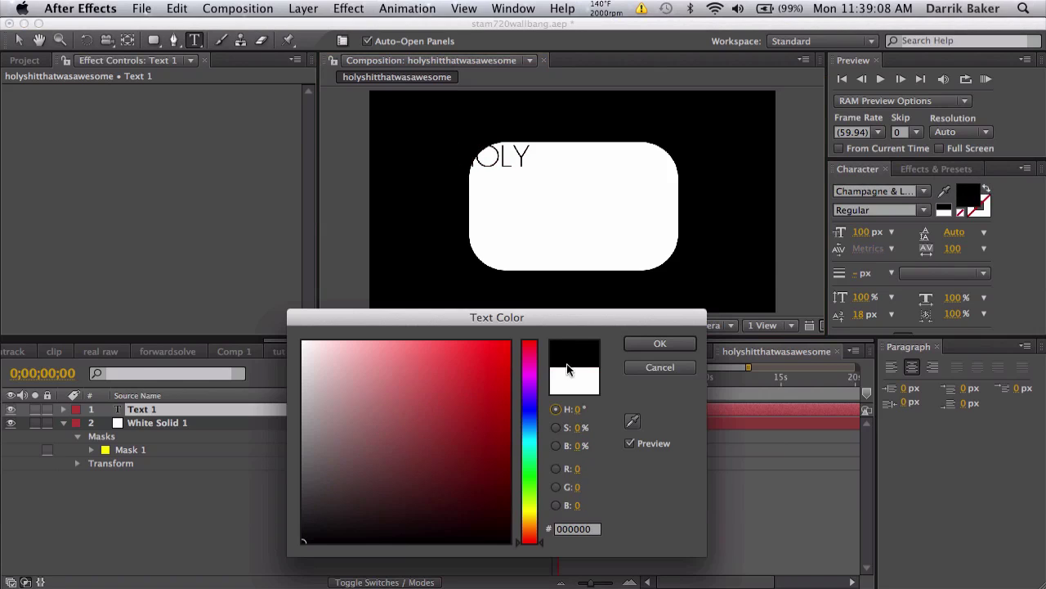
click(660, 344)
click(887, 193)
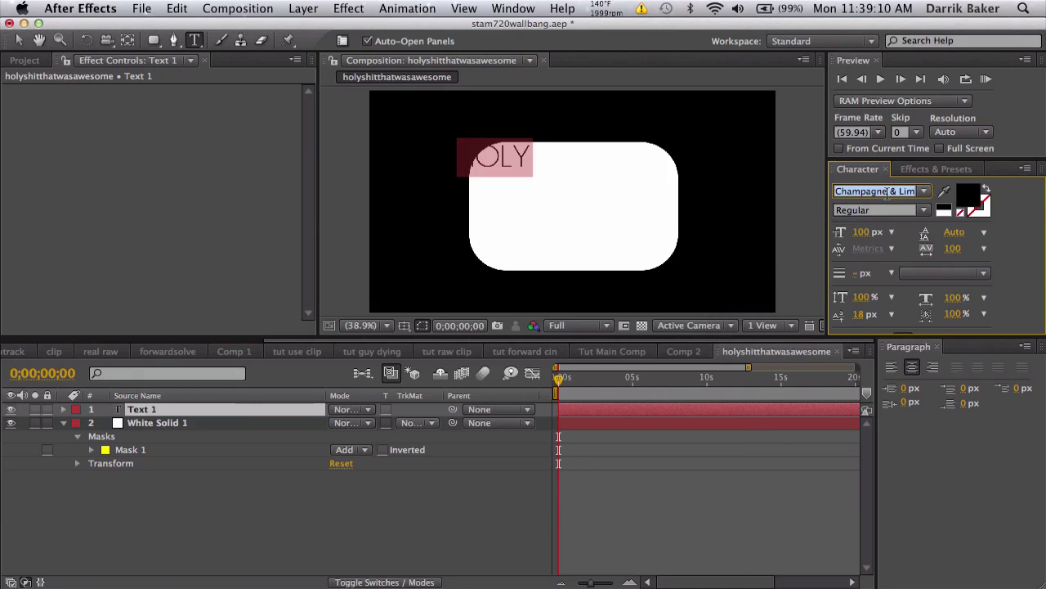
text(Bebas)
Move the text onto the white box and complete it as 'HOLY SHIT THAT WAS AWESOME!'.
click(20, 40)
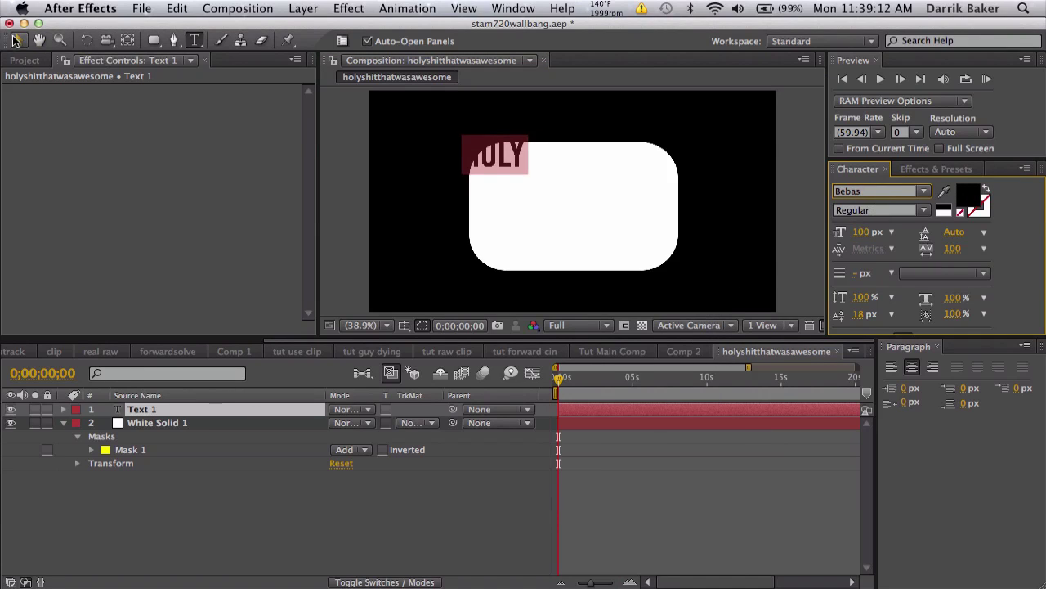
drag(499, 157, 518, 182)
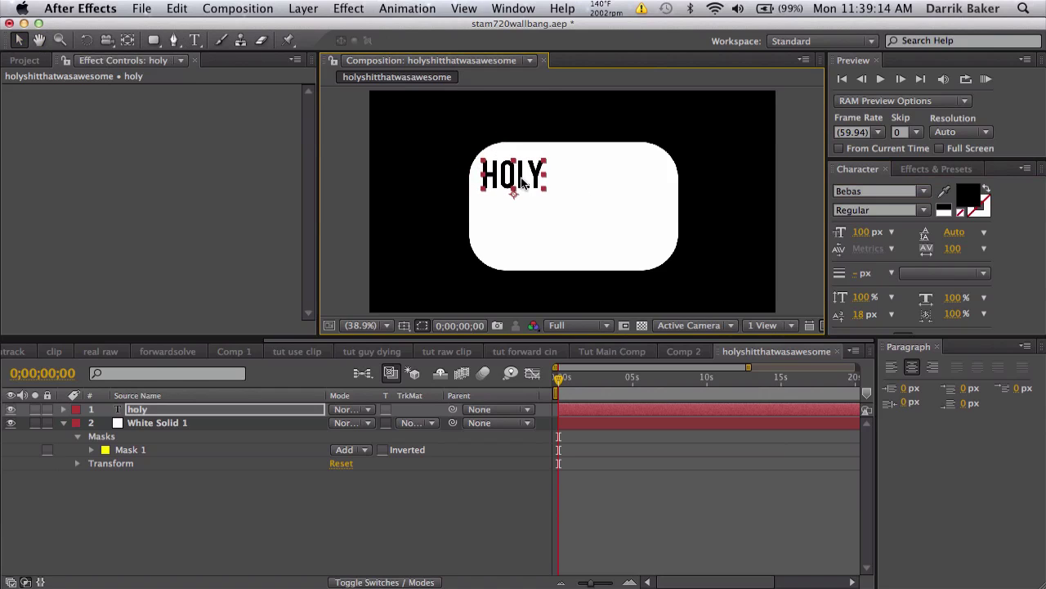
double_click(521, 182)
click(546, 181)
text(SHIT THAT)
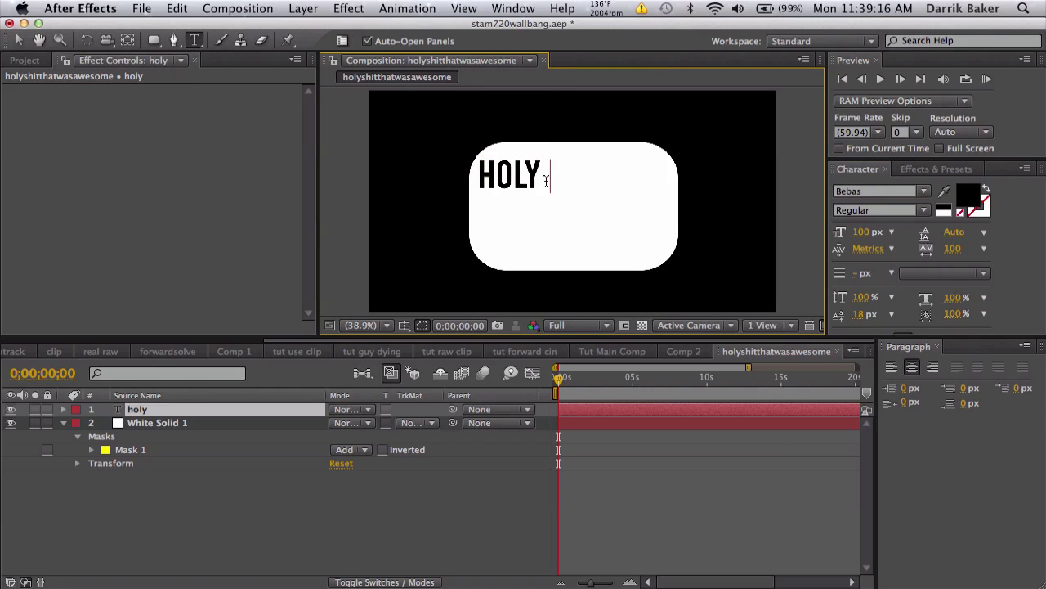
text( WAS AWE)
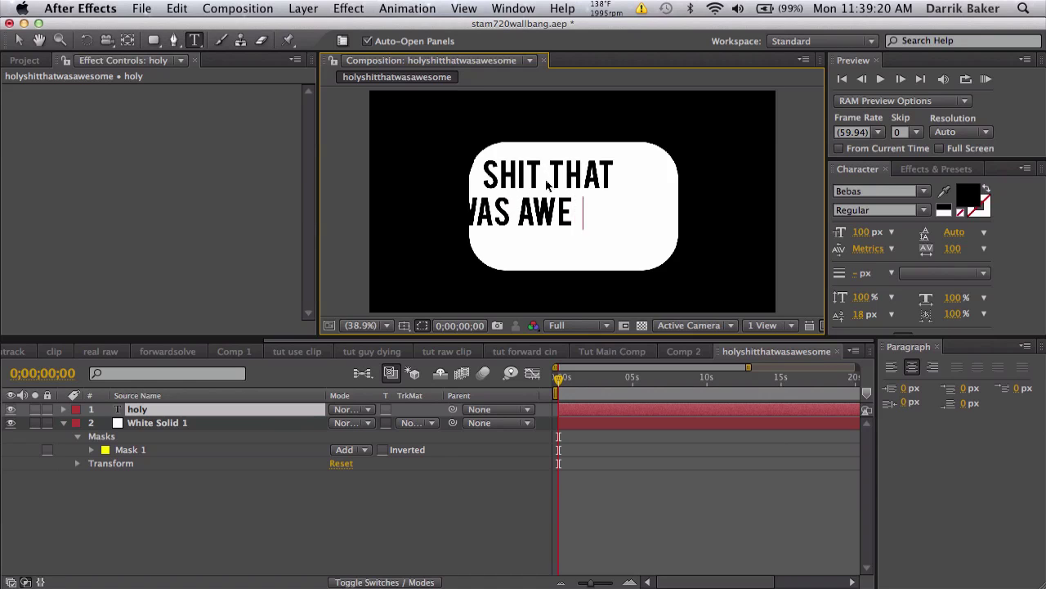
key(BackSpace)
text(SOME!)
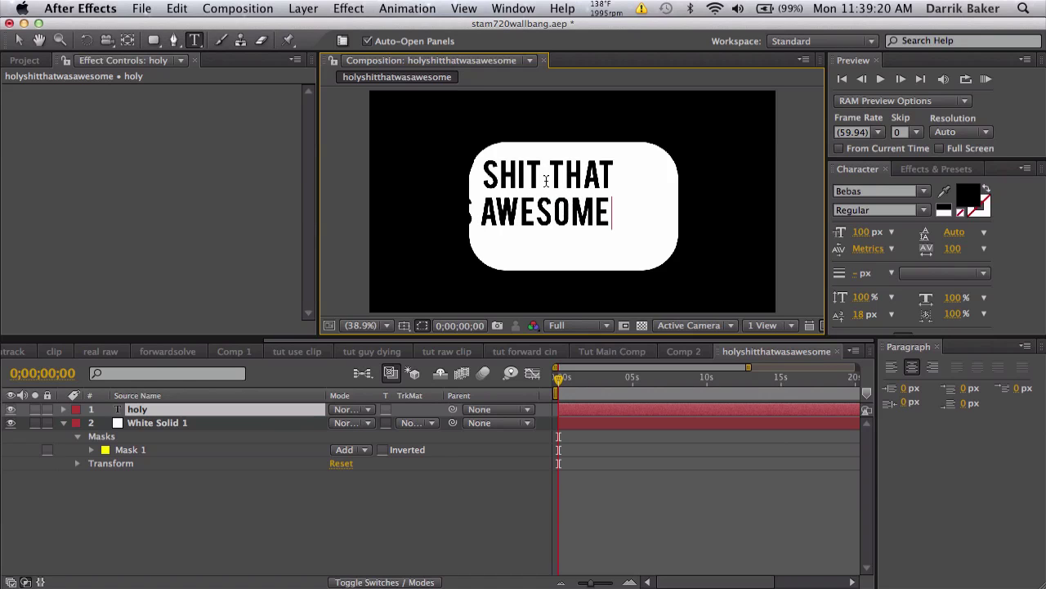
click(20, 40)
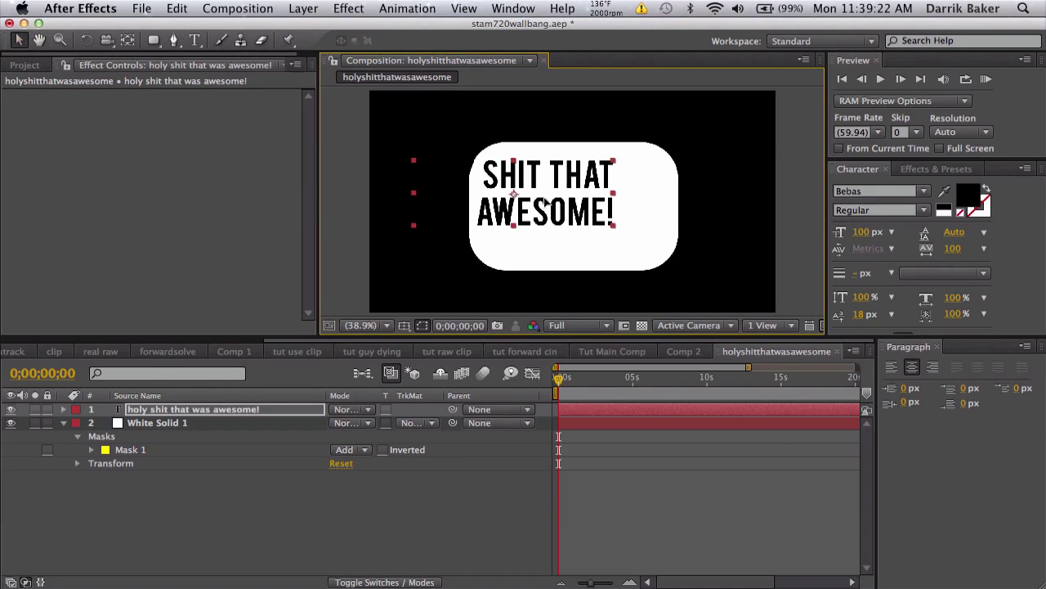
Nudge the text slightly right and down, then select White Solid 1 for masking.
drag(598, 214, 599, 216)
click(609, 481)
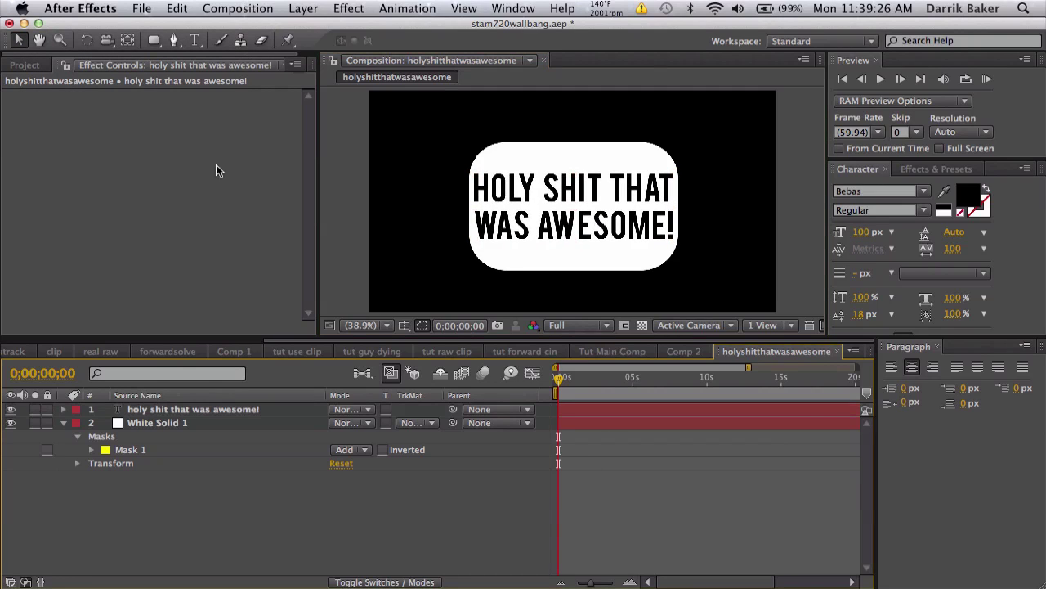
click(178, 425)
click(174, 40)
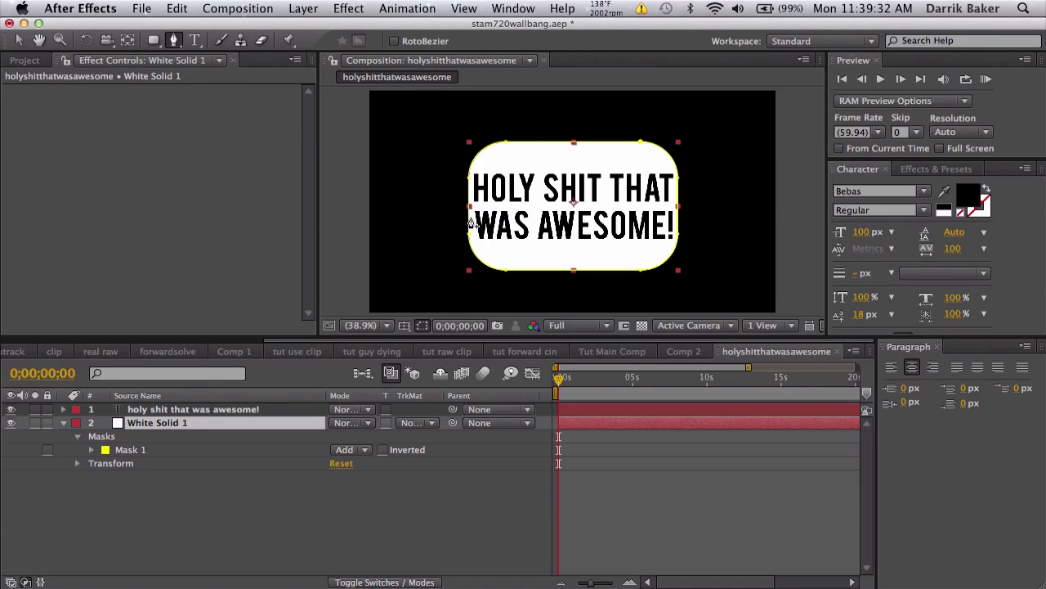
click(387, 325)
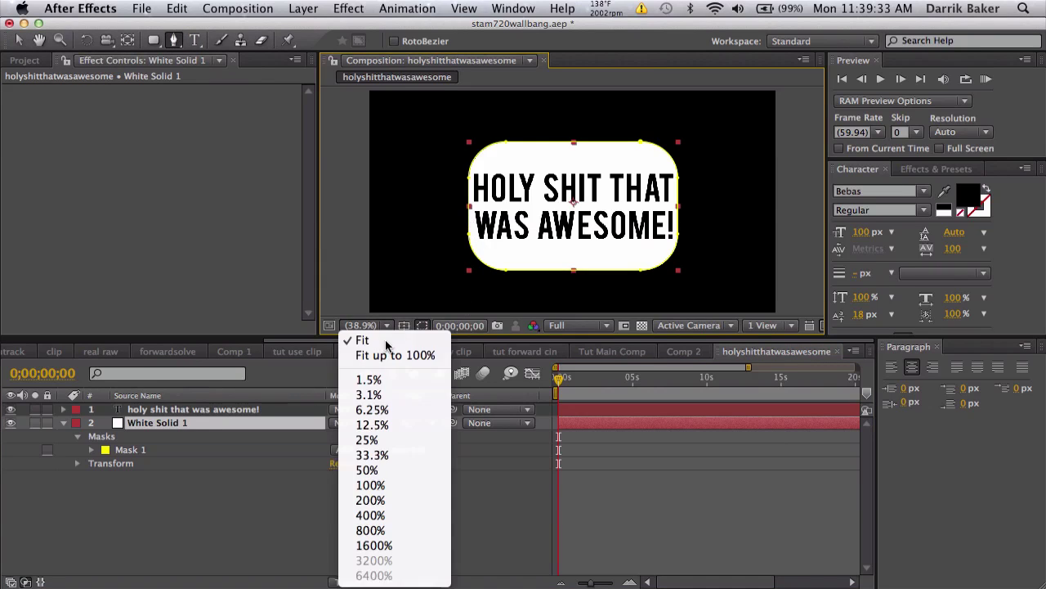
At 100% zoom, draw Mask 2 as a tail at the box's lower-left corner.
click(384, 486)
key(h)
drag(502, 262, 683, 133)
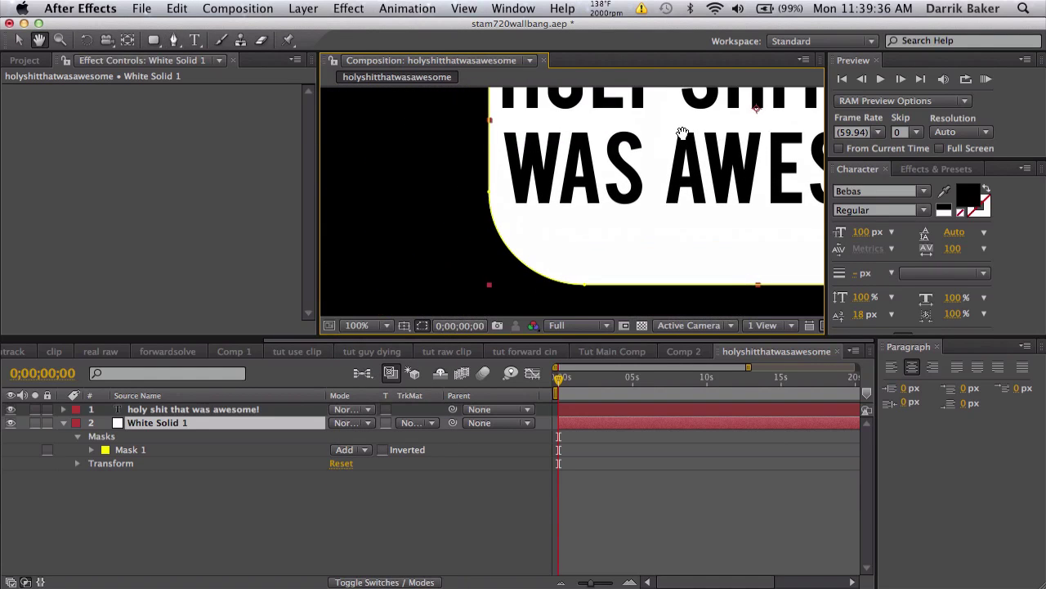
key(g)
click(493, 142)
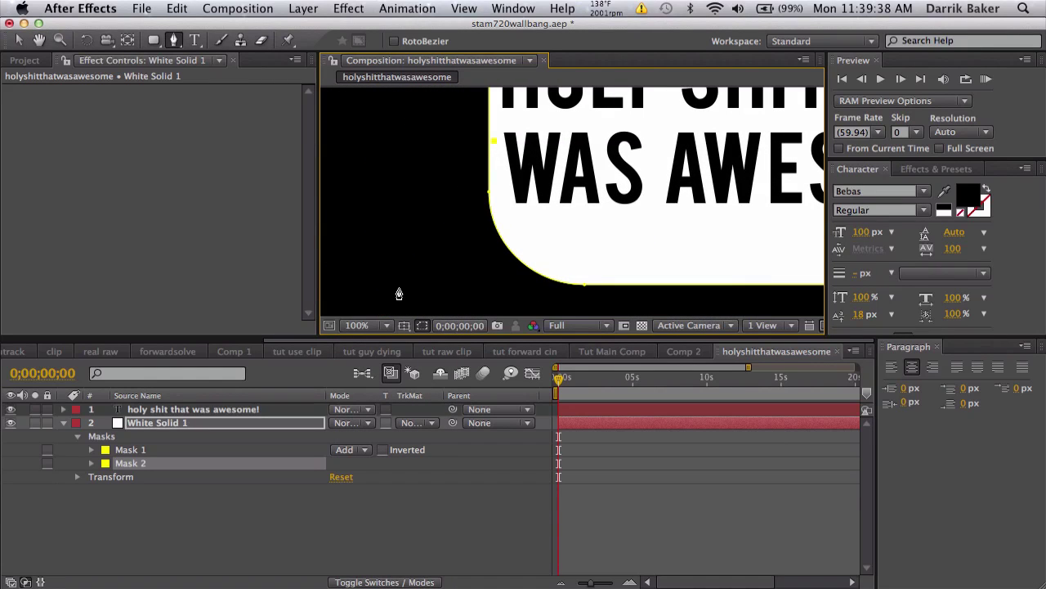
mouse_move(400, 291)
mouse_down()
mouse_move(320, 290)
mouse_move(411, 300)
mouse_up()
click(716, 275)
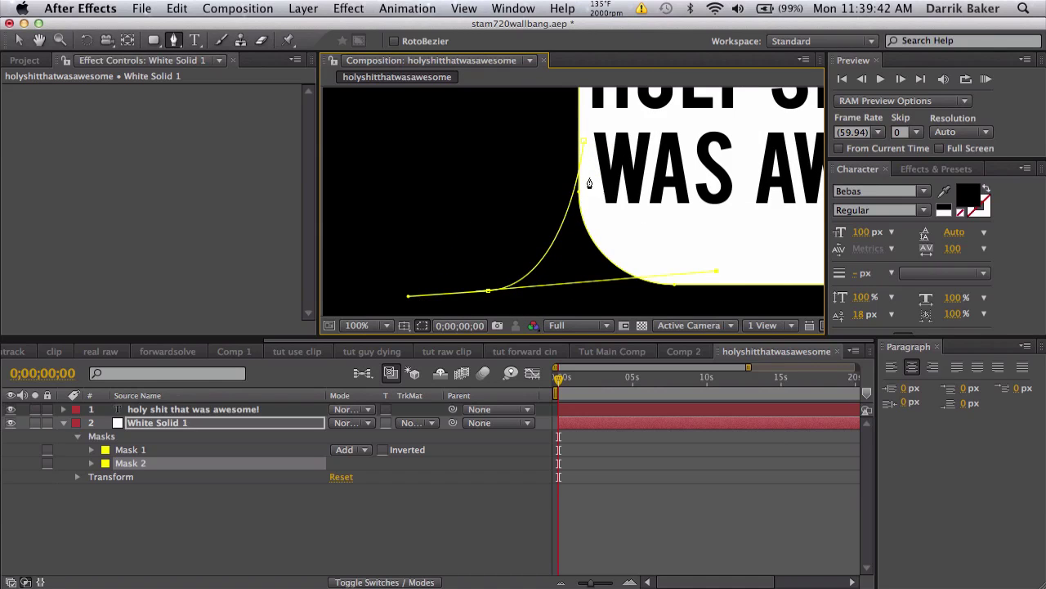
click(586, 149)
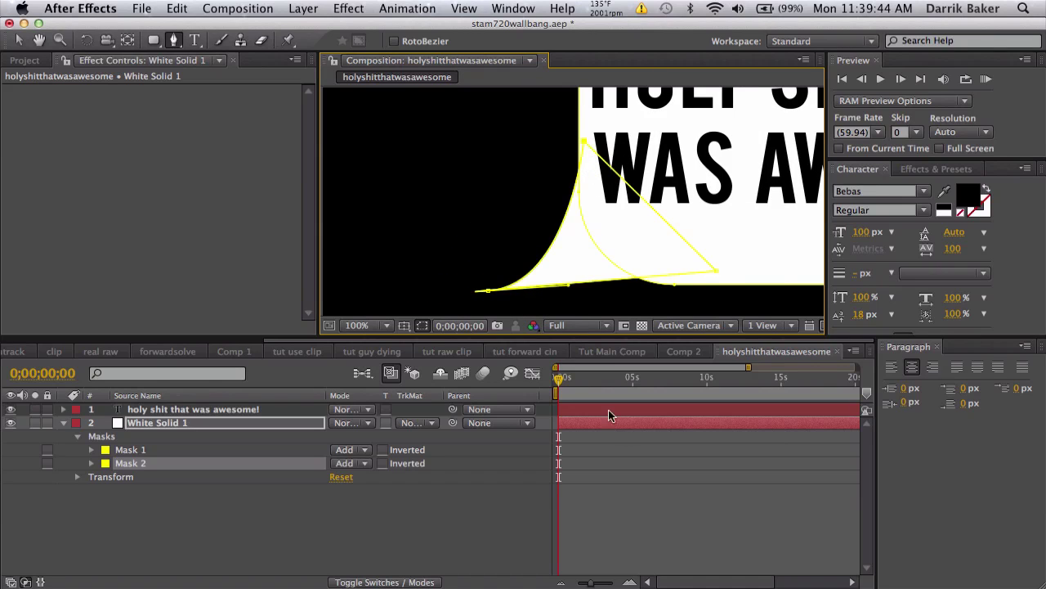
Curve the tail's bottom Bezier handle, then fit the composition in view.
click(18, 40)
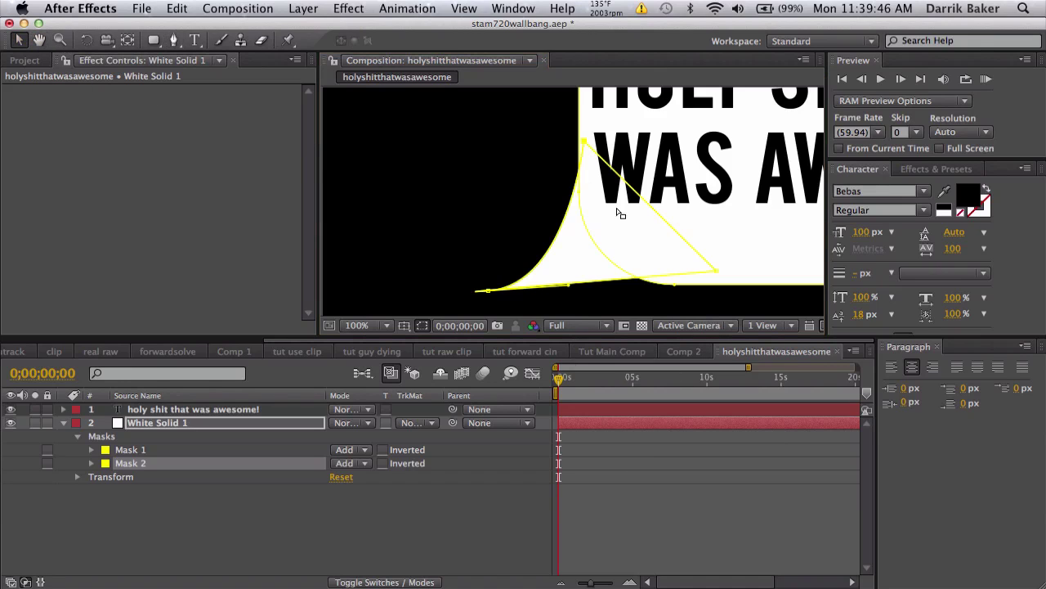
drag(721, 274, 732, 285)
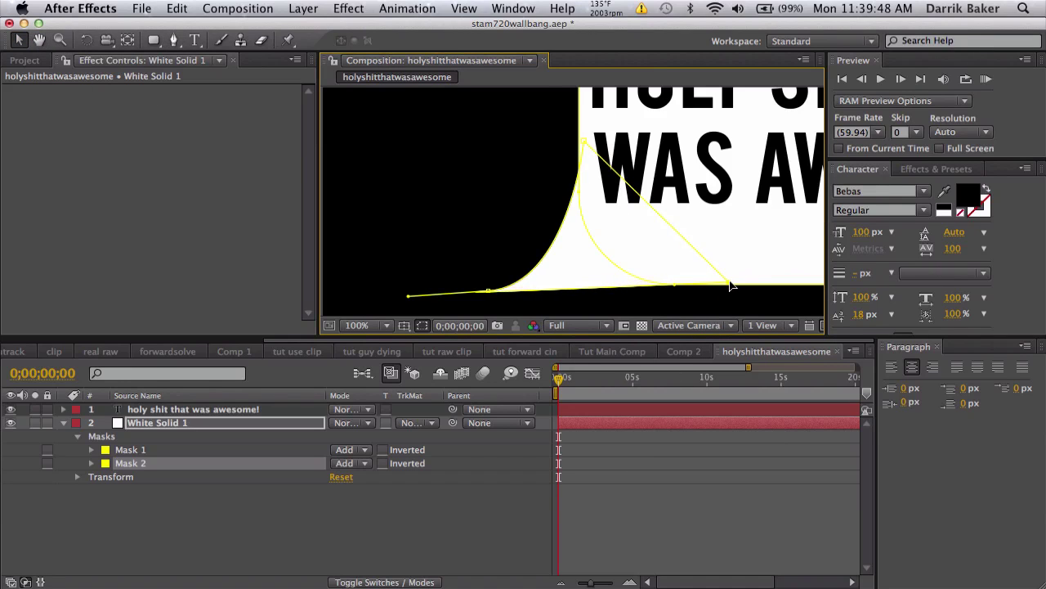
click(712, 500)
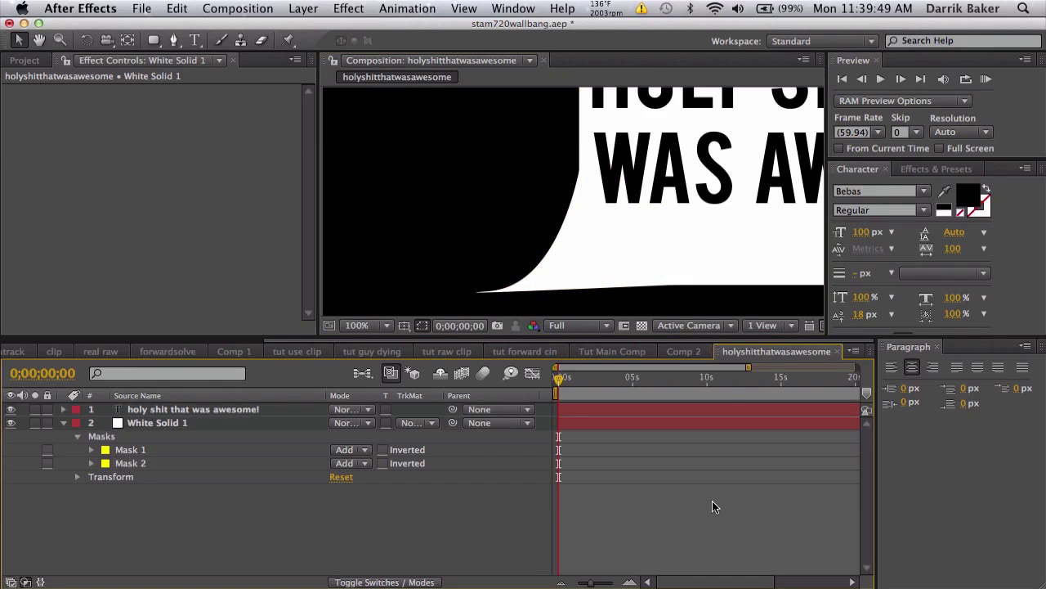
click(373, 326)
click(374, 339)
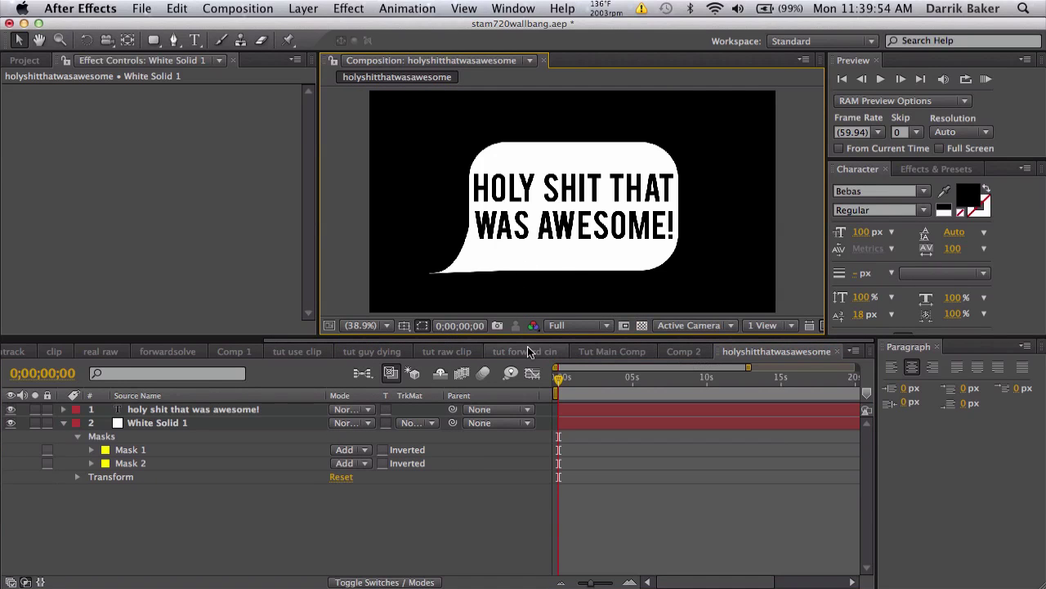
Add the holyshitthatwasawesome comp as a layer in the tut guy dying composition.
click(501, 351)
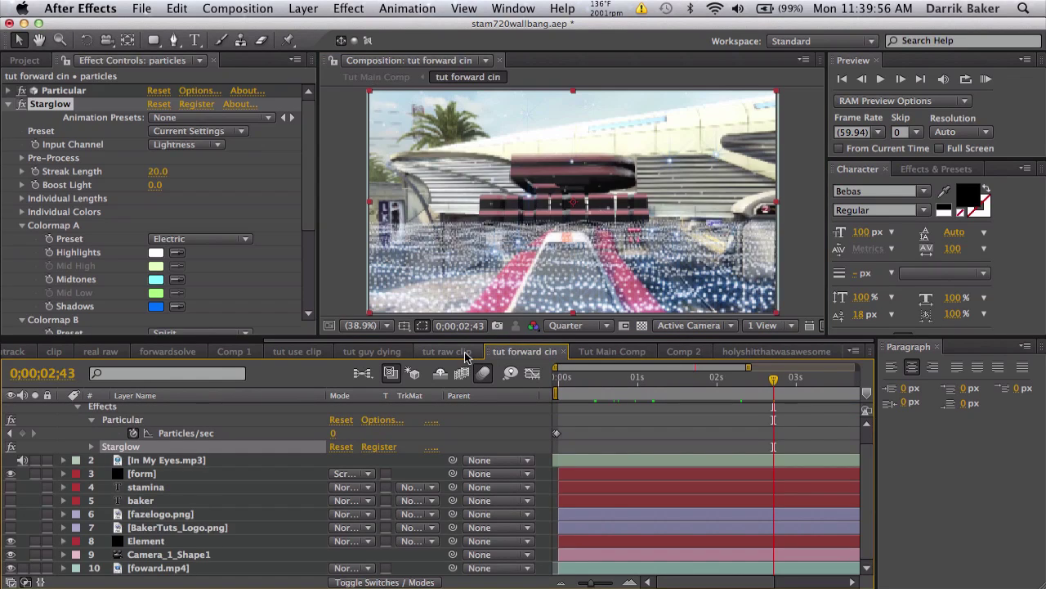
click(463, 353)
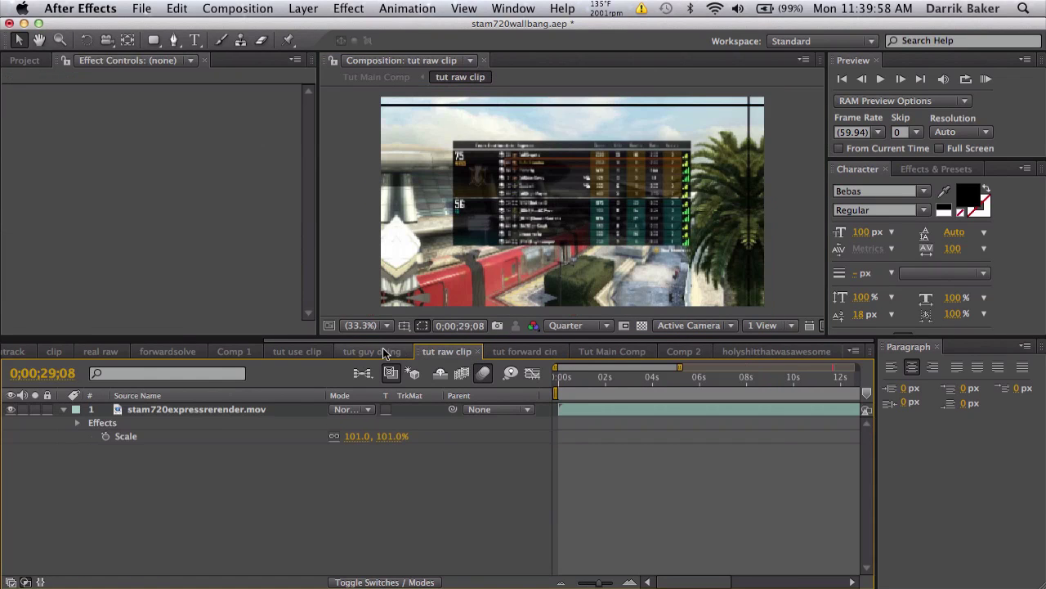
click(383, 351)
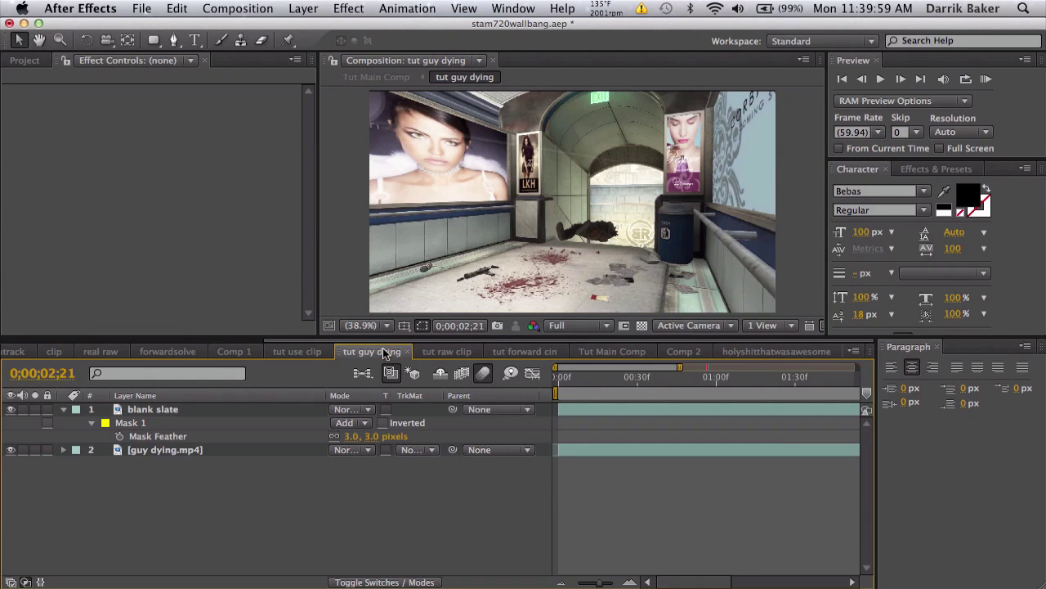
click(23, 61)
drag(104, 250, 169, 408)
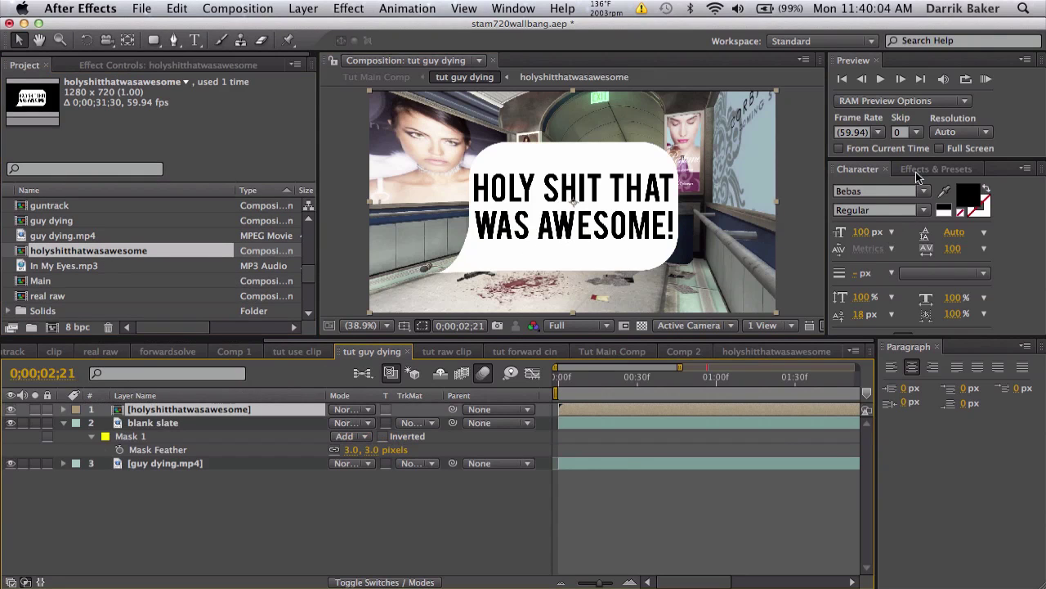
Apply the Corner Pin effect to the speech bubble layer.
click(932, 168)
click(922, 186)
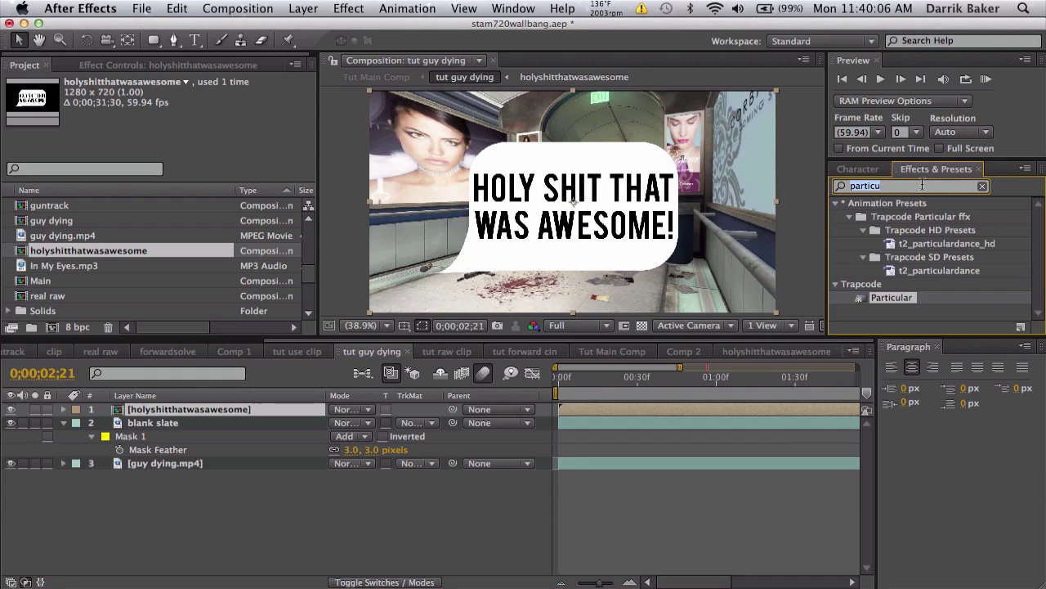
text(corner)
drag(894, 257, 603, 412)
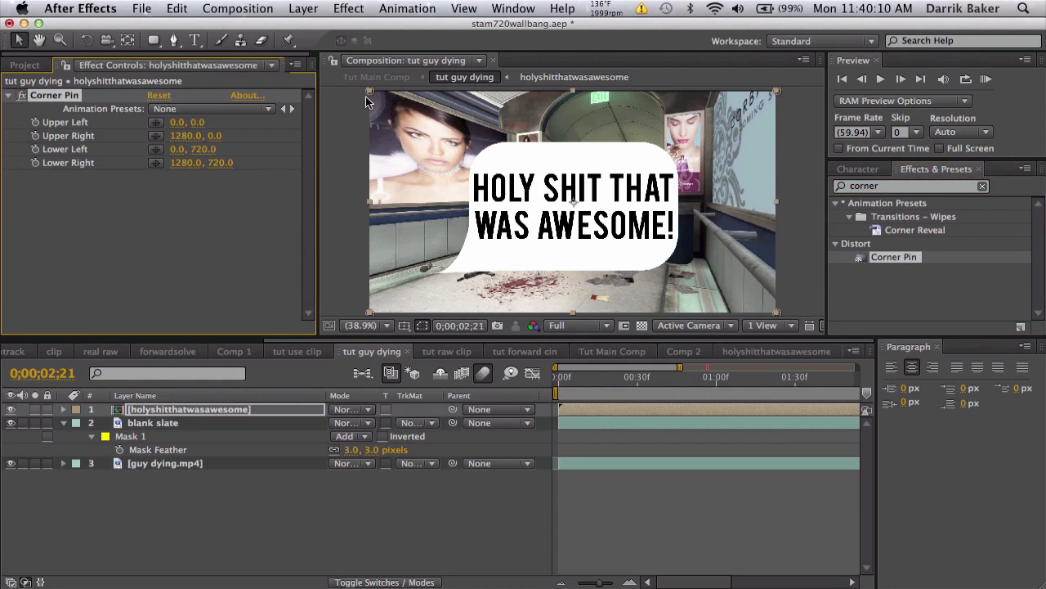
Position the bubble's upper-left corner pin on the billboard.
drag(367, 97, 528, 219)
key(space)
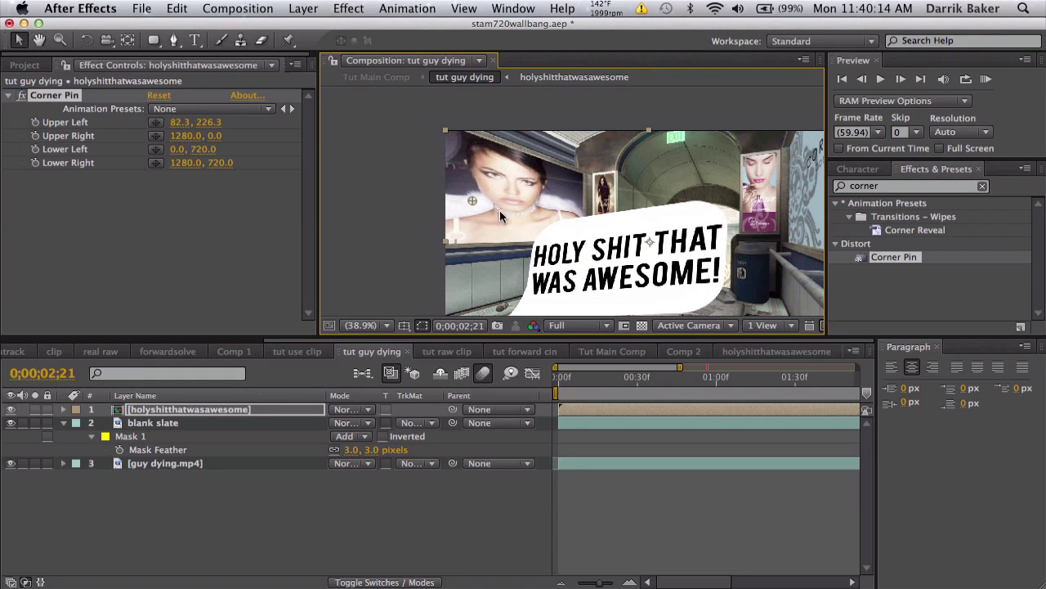
drag(473, 200, 432, 126)
key(space)
drag(687, 211, 578, 191)
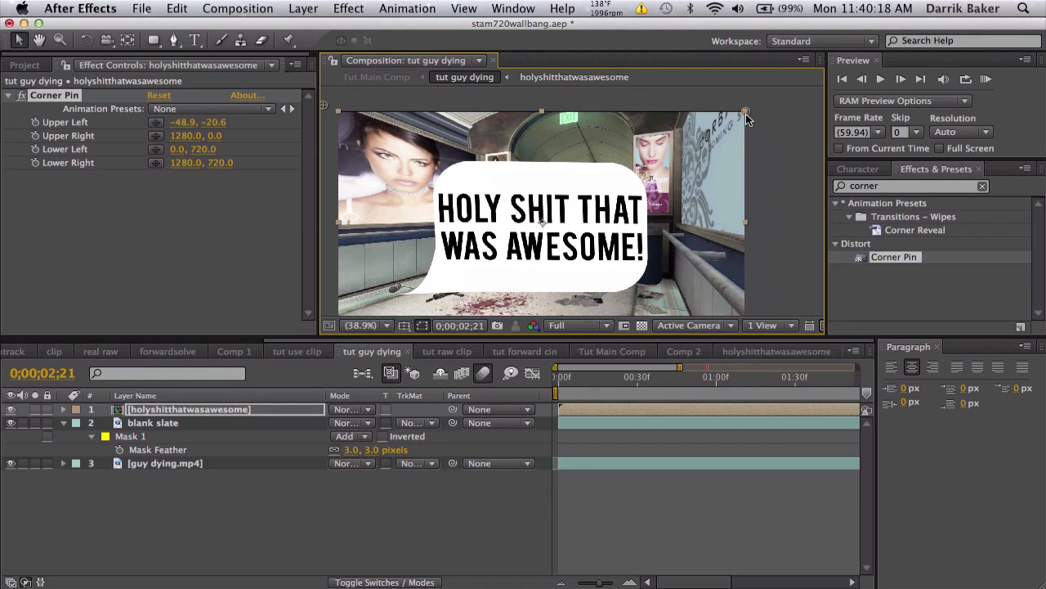
Pin the upper-right, lower-right and lower-left corners onto the billboard, then refine the upper-left.
drag(745, 113, 477, 158)
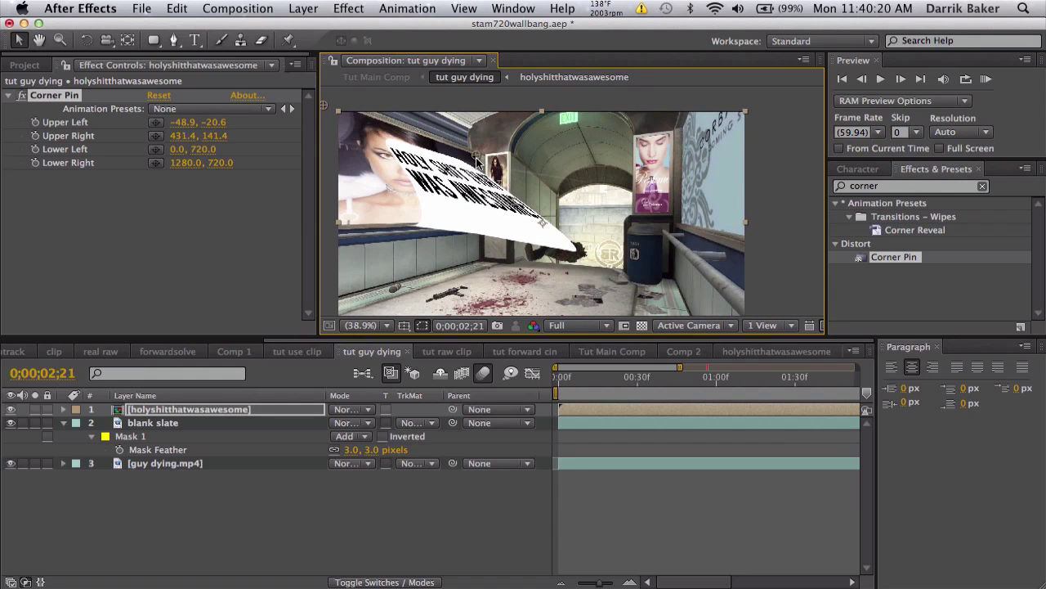
key(space)
drag(540, 217, 586, 193)
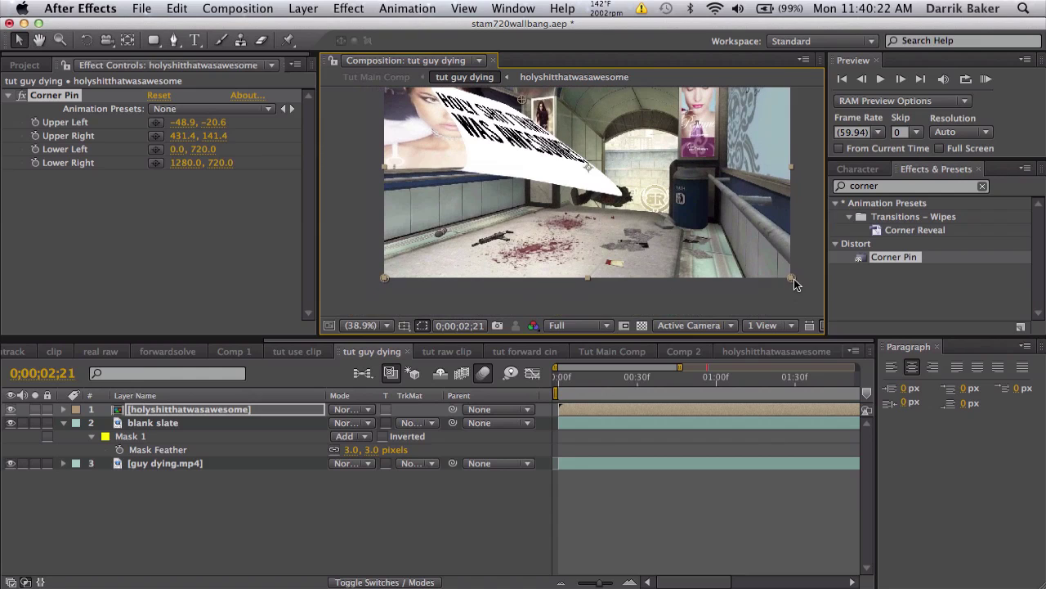
drag(794, 280, 523, 178)
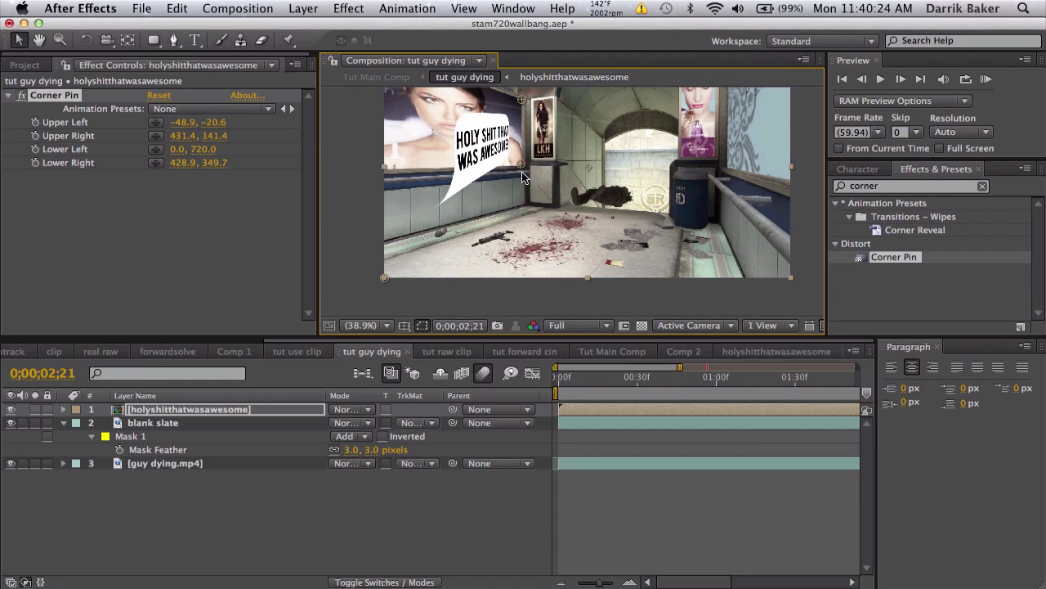
drag(388, 280, 380, 174)
key(space)
drag(465, 251, 418, 276)
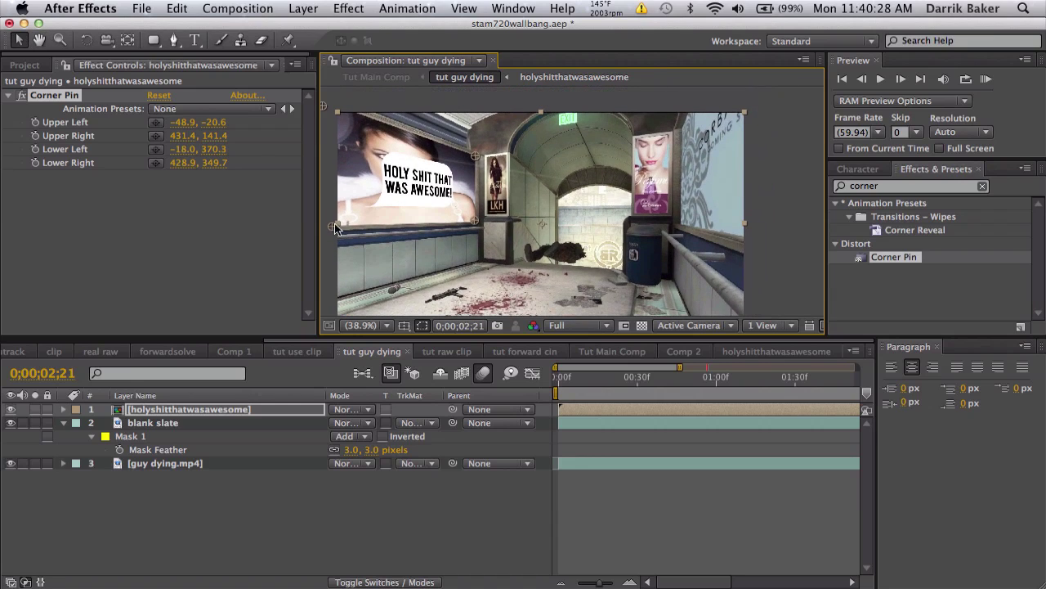
key(space)
drag(335, 228, 381, 233)
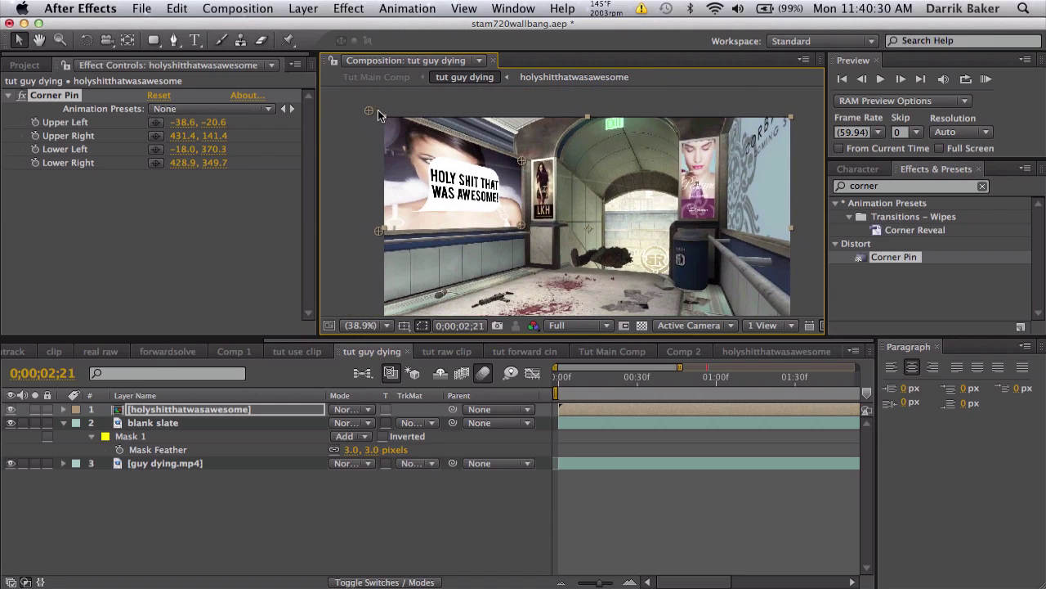
drag(379, 114, 381, 114)
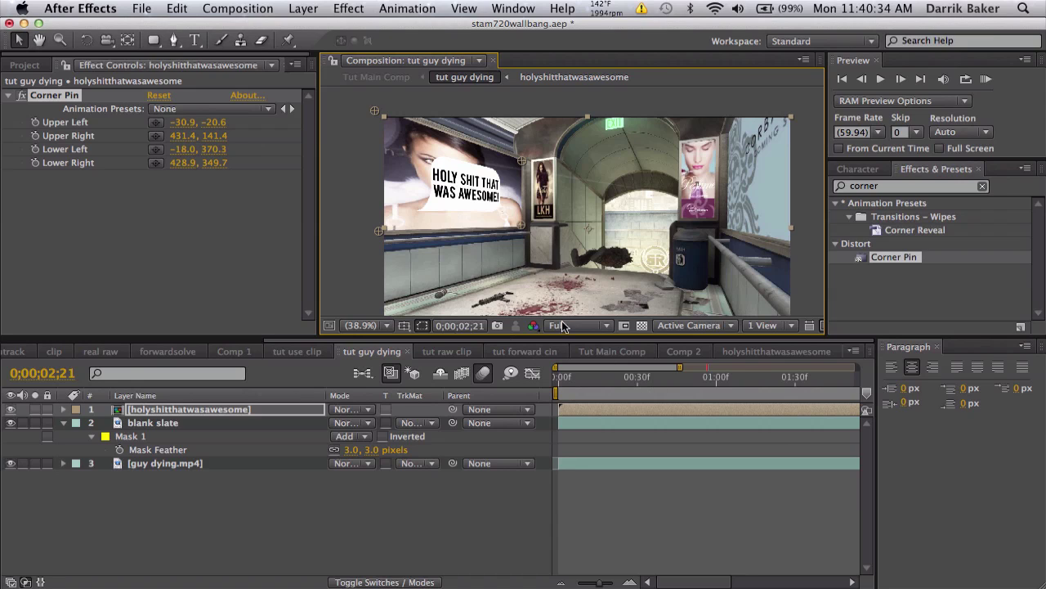
In holyshitthatwasawesome, add Null 4 and parent the text layer and White Solid 1 to it.
click(758, 352)
click(303, 8)
mouse_move(425, 30)
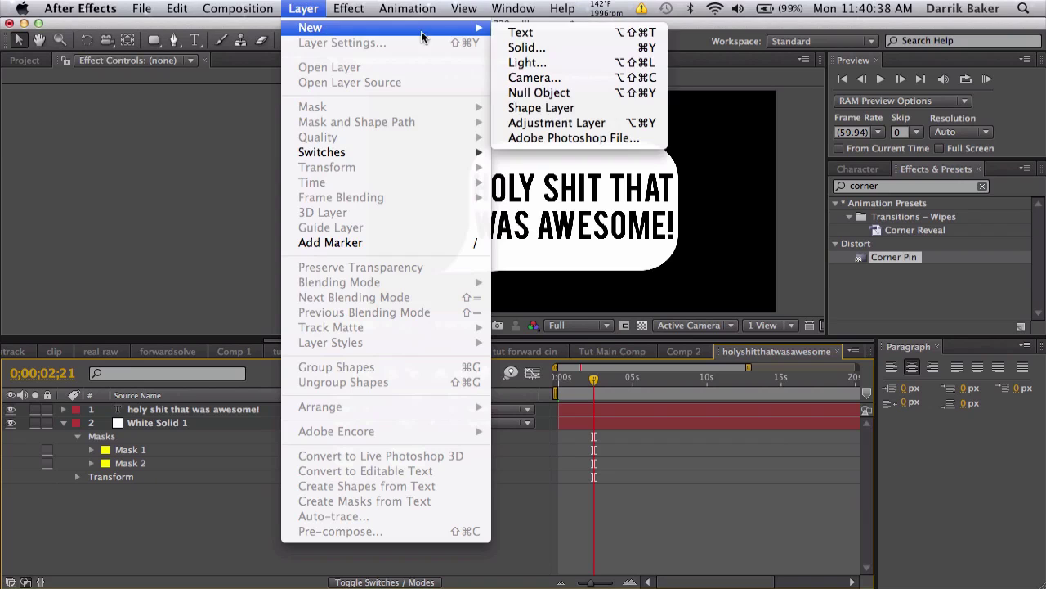
click(562, 93)
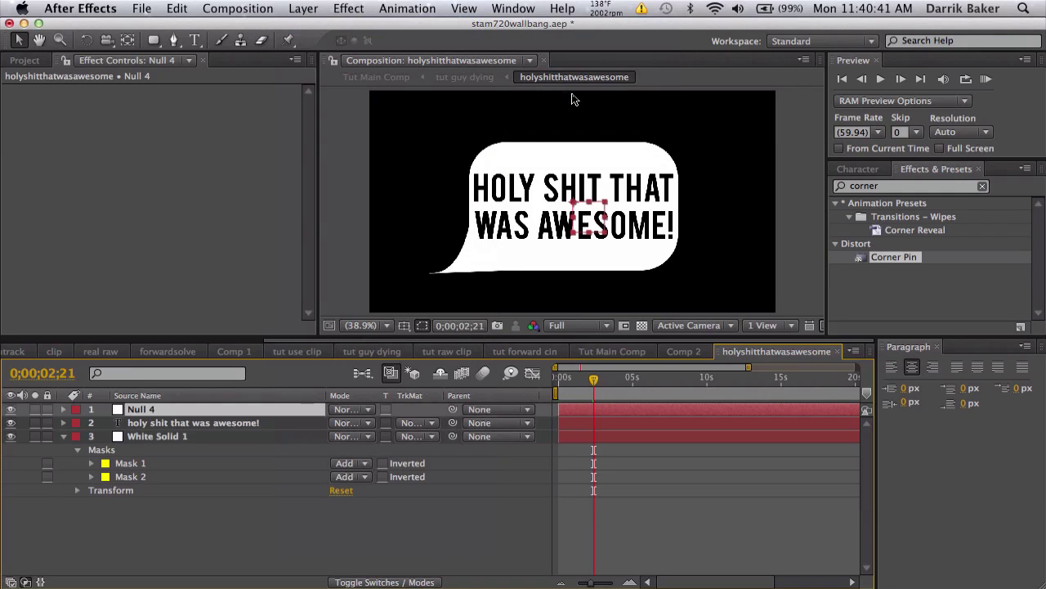
click(284, 423)
shift+click(288, 436)
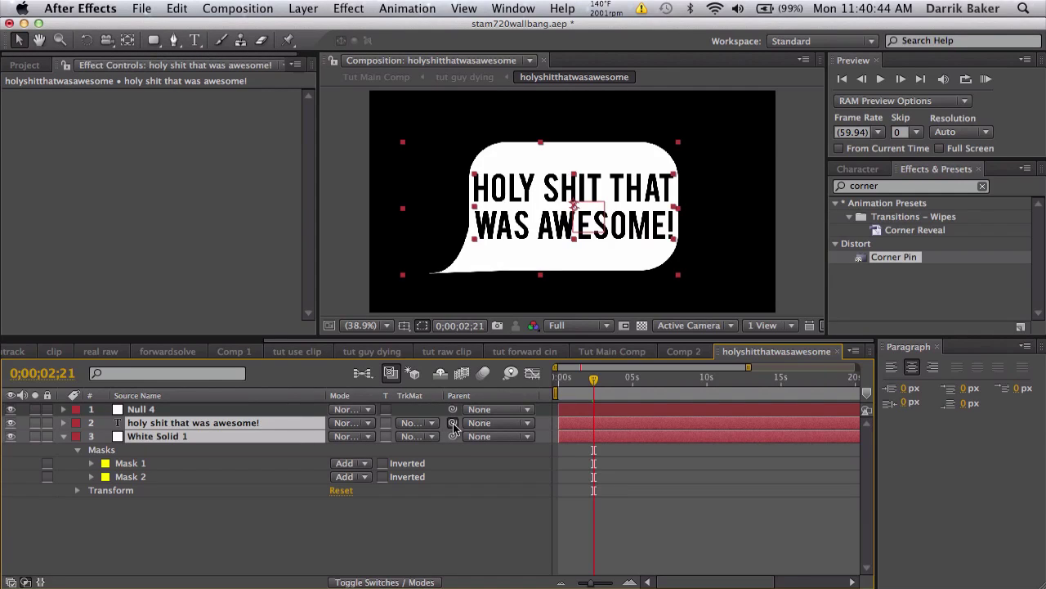
drag(455, 426, 294, 411)
Raise Null 4's Position X to move the bubble right to 932, 244.
click(260, 413)
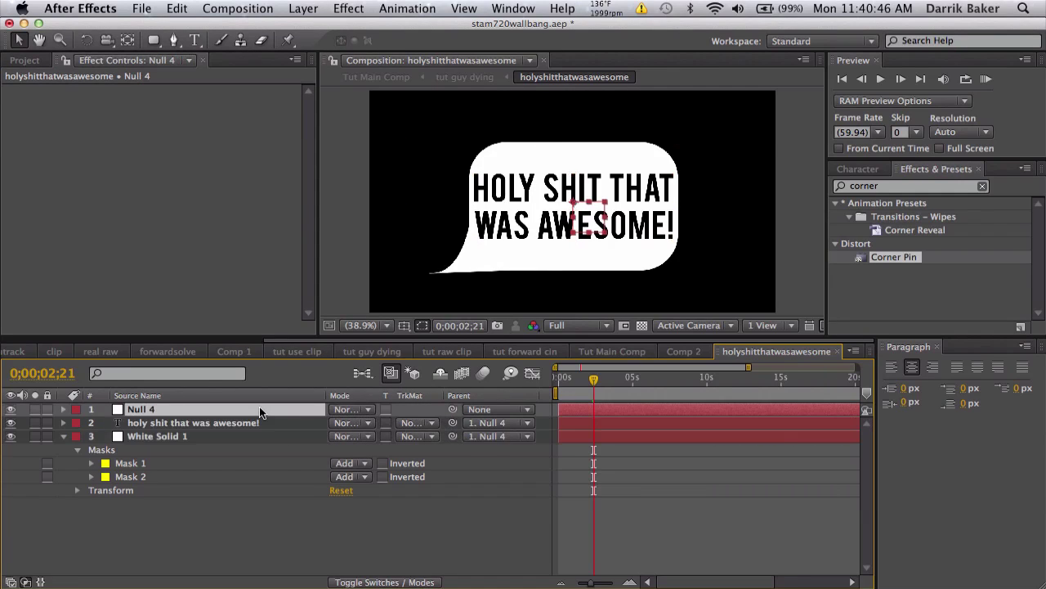
key(p)
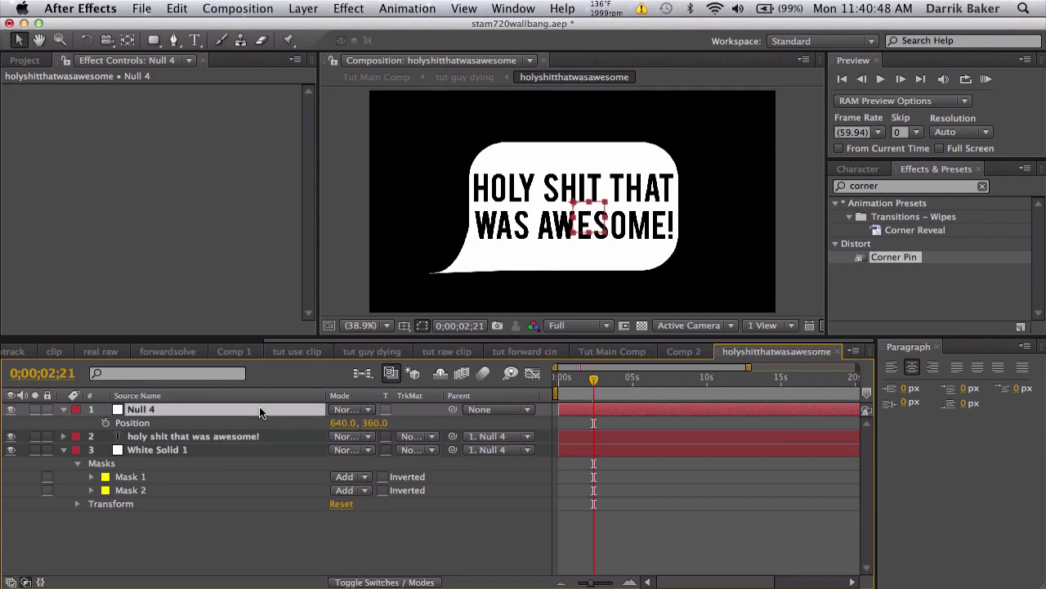
key(shift+s)
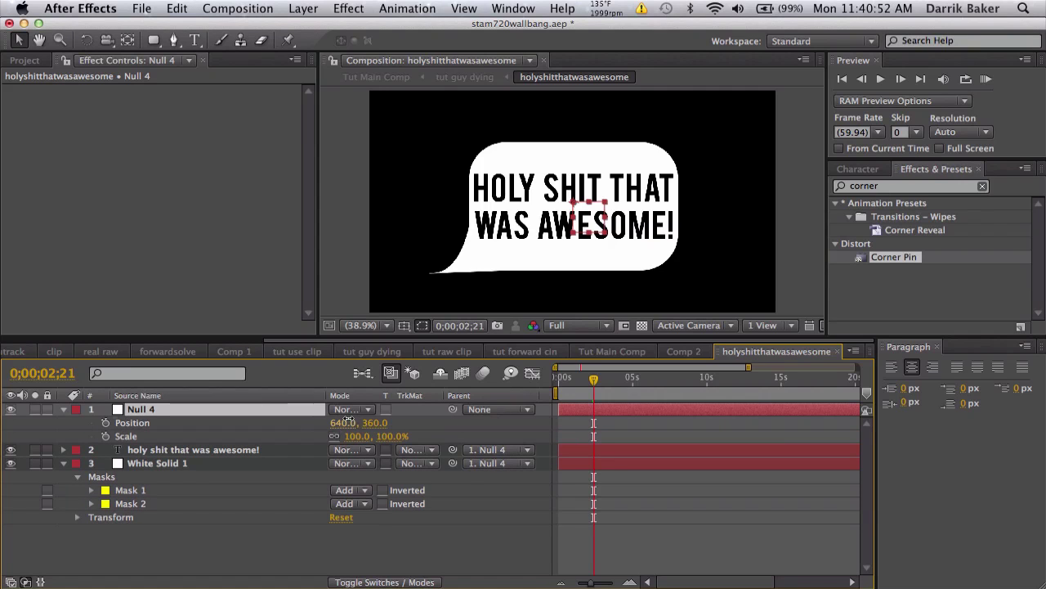
drag(343, 422, 380, 420)
click(372, 351)
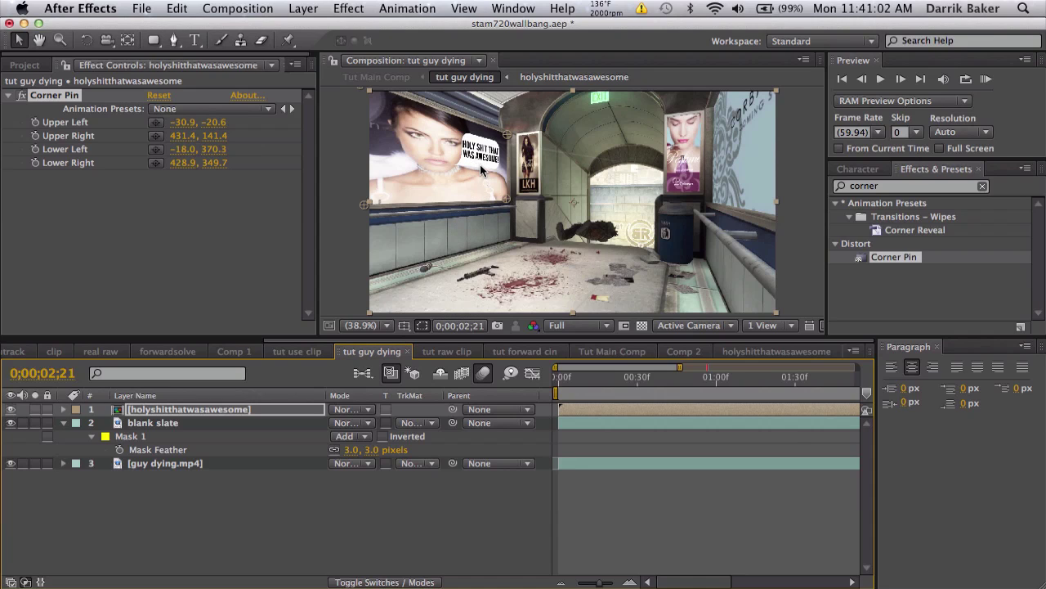
click(801, 352)
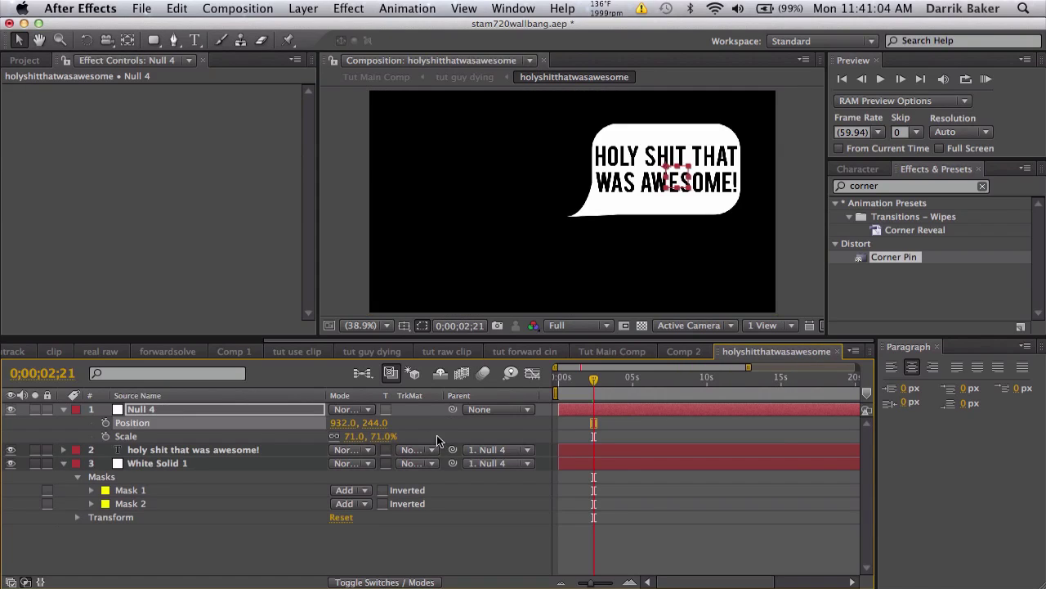
Set Null 4's Scale to 85% after first trying 80%.
click(388, 437)
text(80)
key(Return)
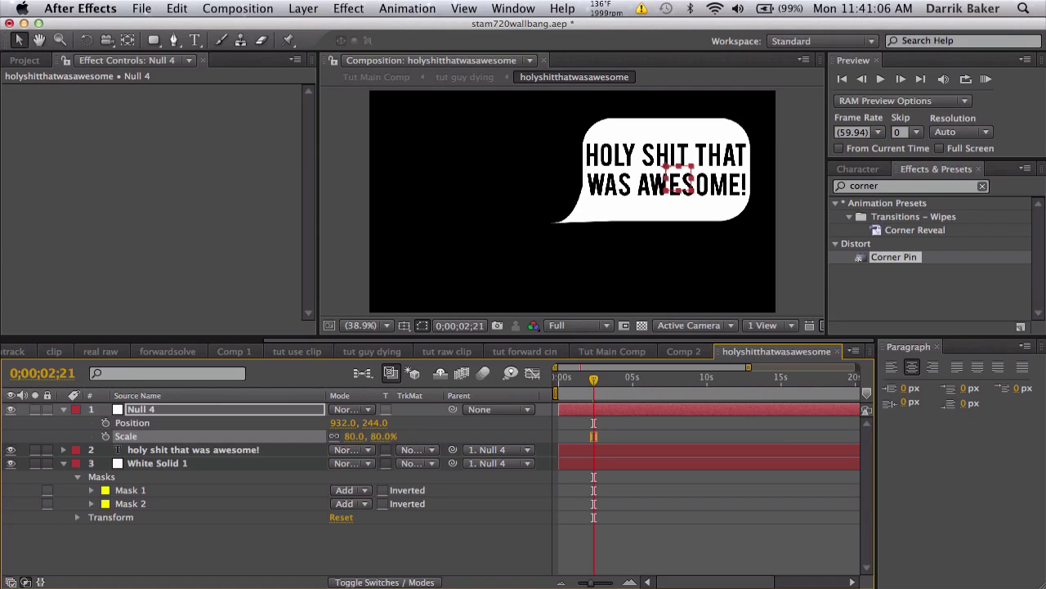
click(384, 437)
text(85)
key(Return)
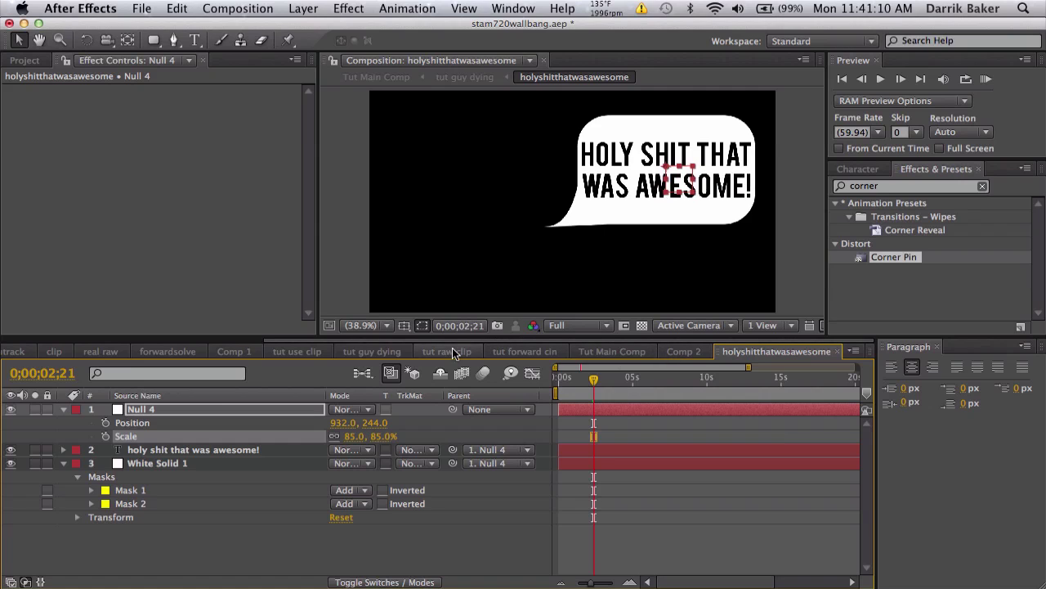
click(400, 350)
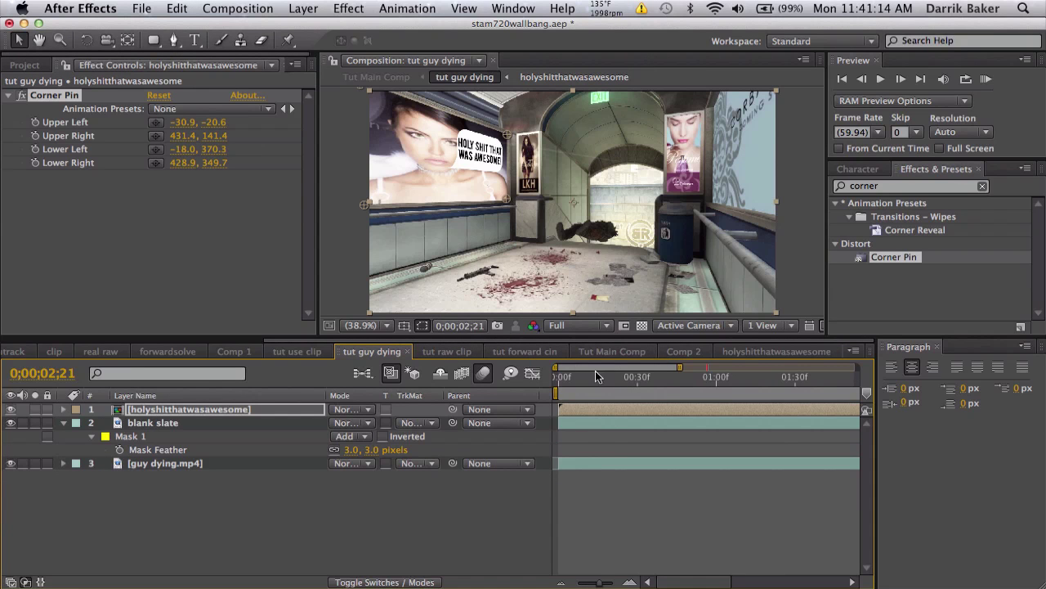
Preview the shot, close the Paragraph panel, and move to 0;00;34;58 in Tut Main Comp.
drag(614, 380, 852, 409)
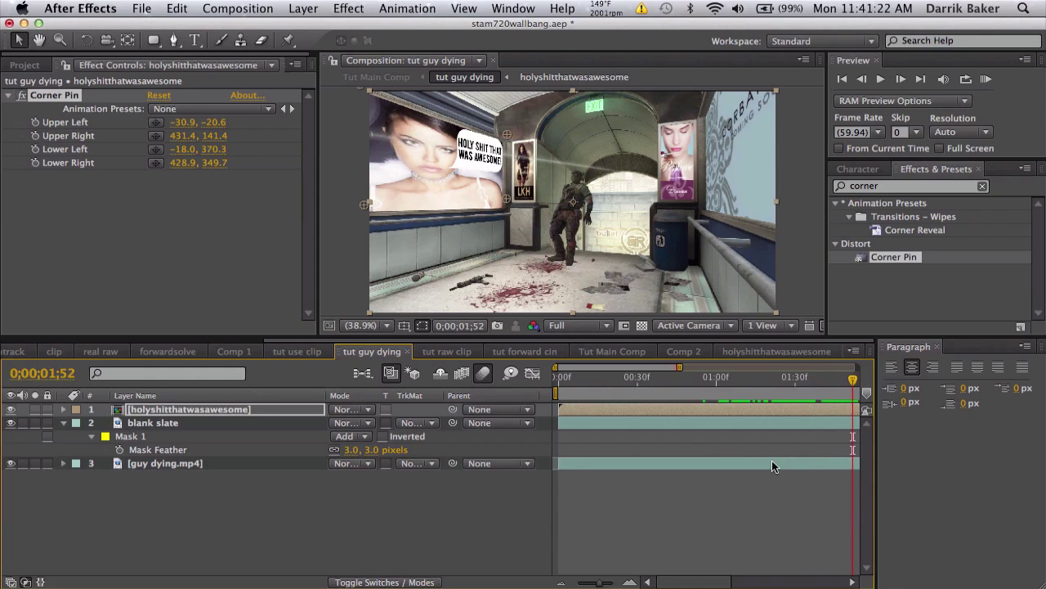
scroll(775, 466, right, 5)
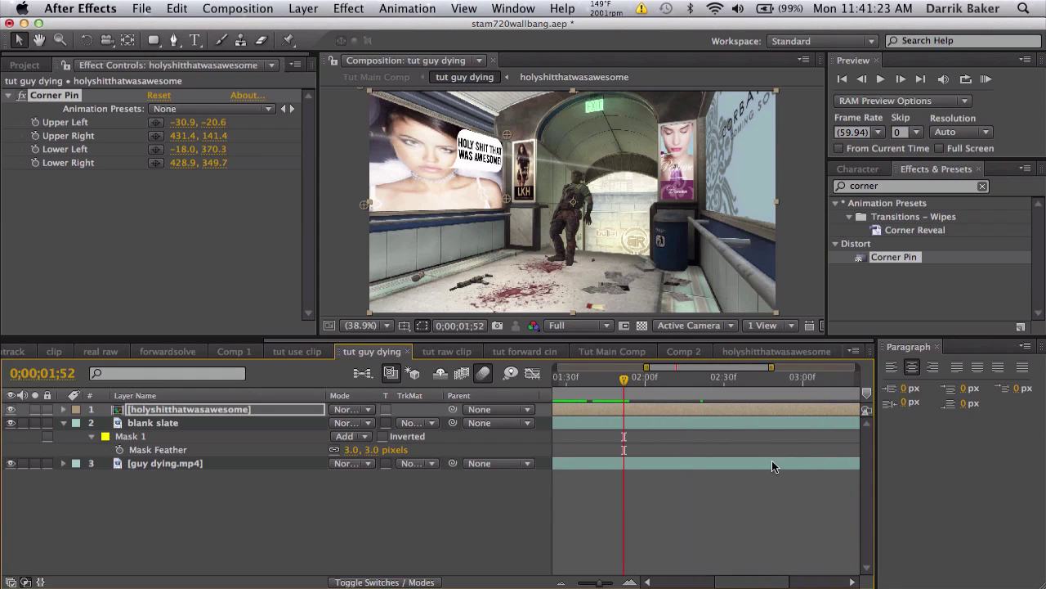
click(938, 348)
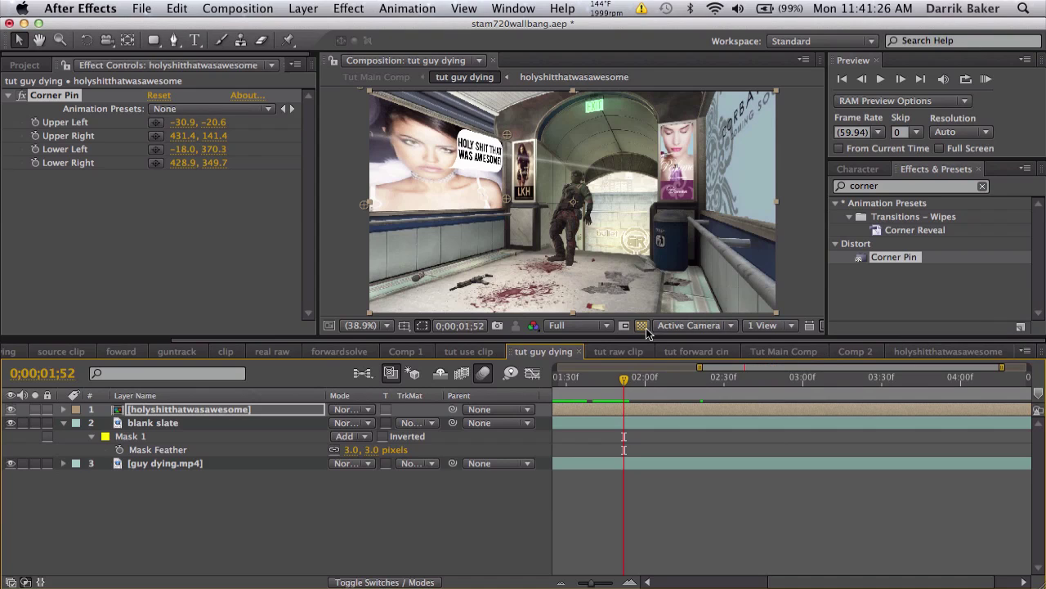
click(759, 358)
click(652, 374)
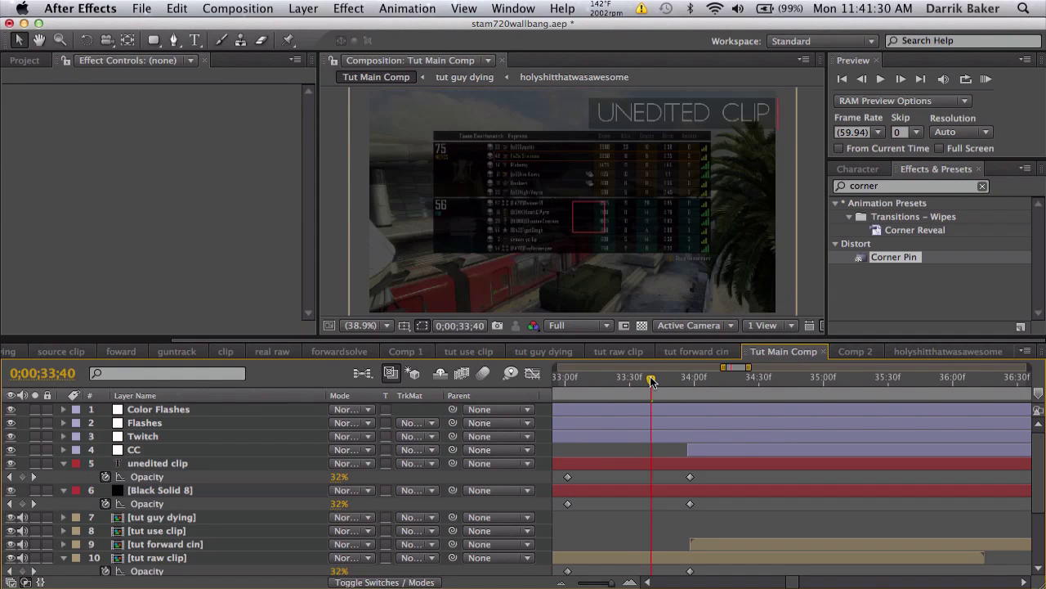
key(minus)
key(minus)
scroll(652, 381, down, 3)
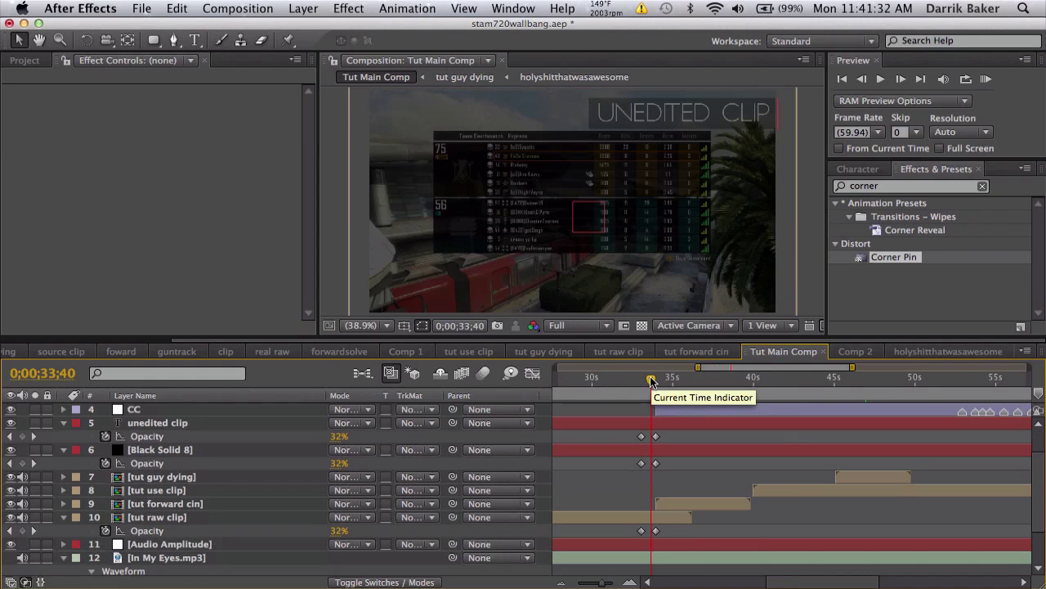
click(672, 380)
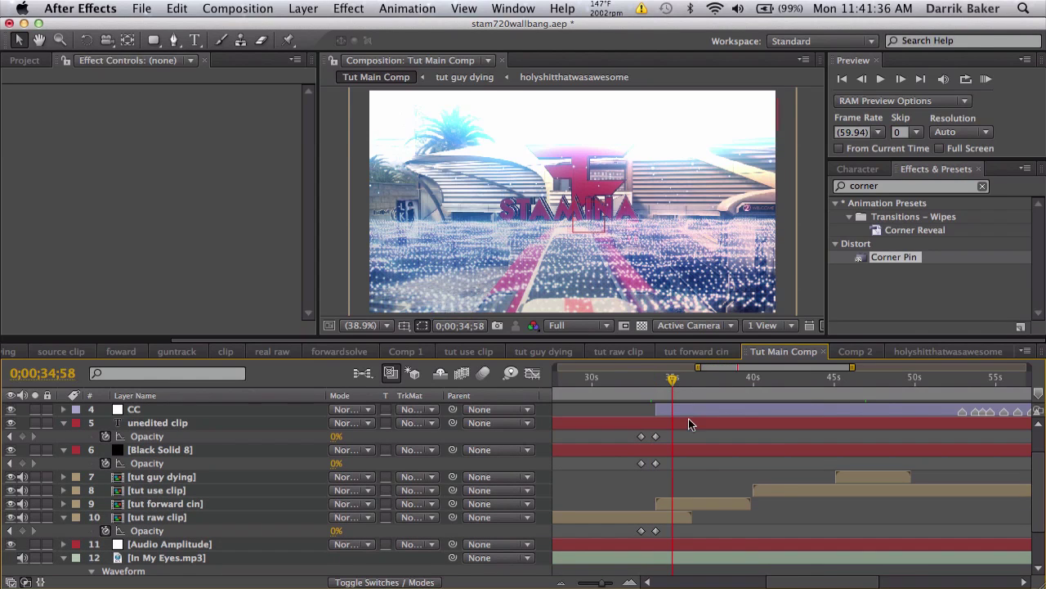
key(equal)
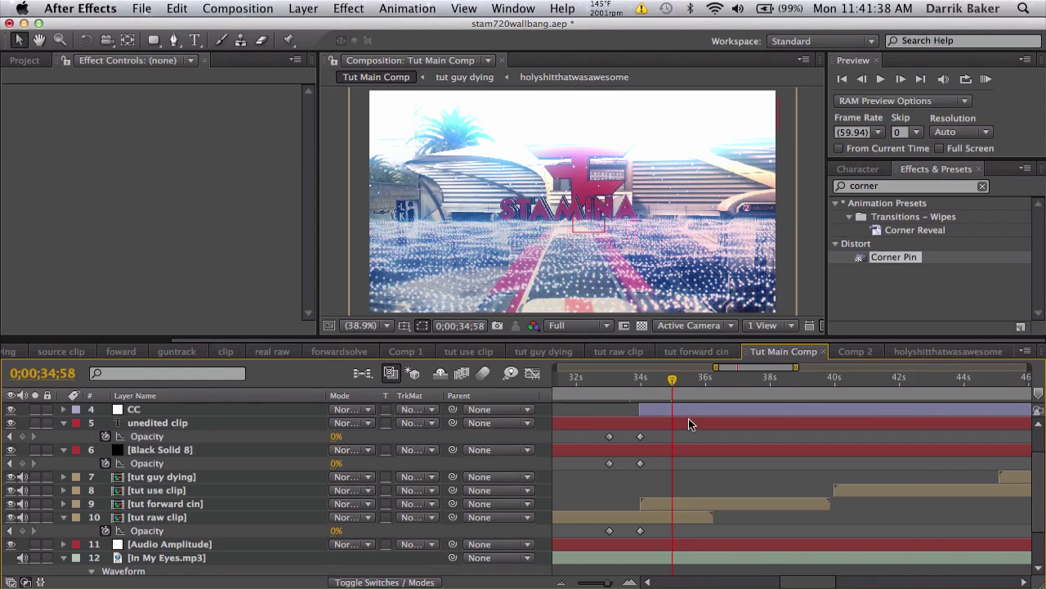
Select the tut forward cin layer and move the current time to 0;00;40;13.
click(713, 506)
scroll(713, 506, down, 3)
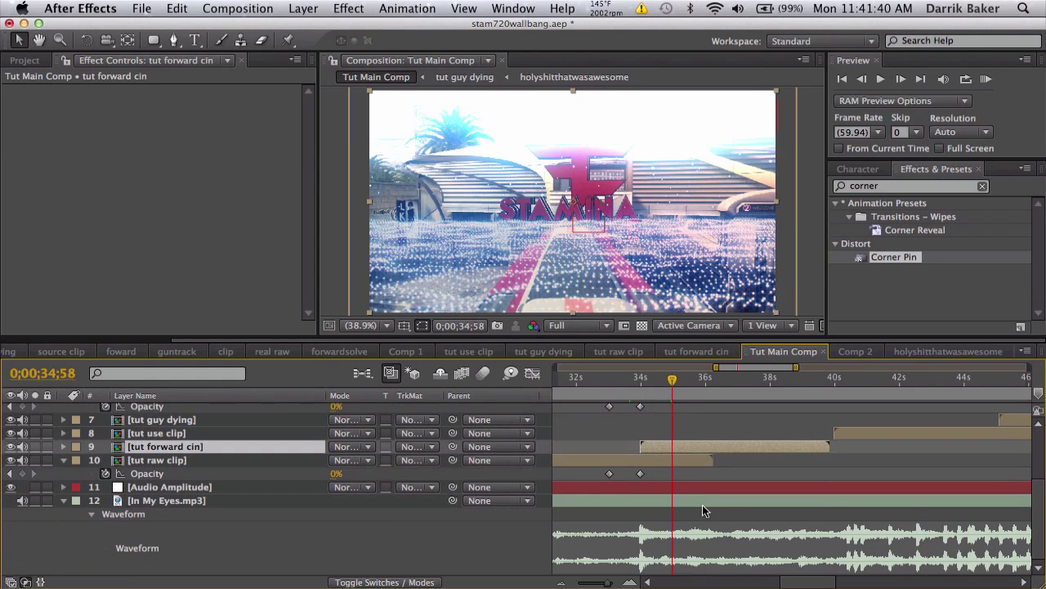
click(704, 506)
click(718, 447)
scroll(718, 420, right, 5)
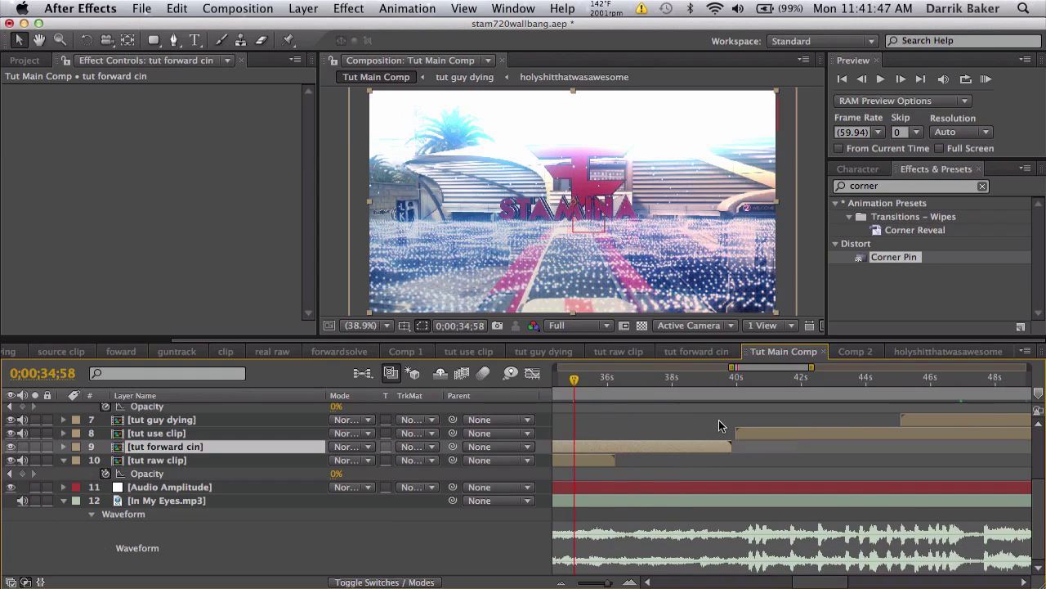
click(682, 378)
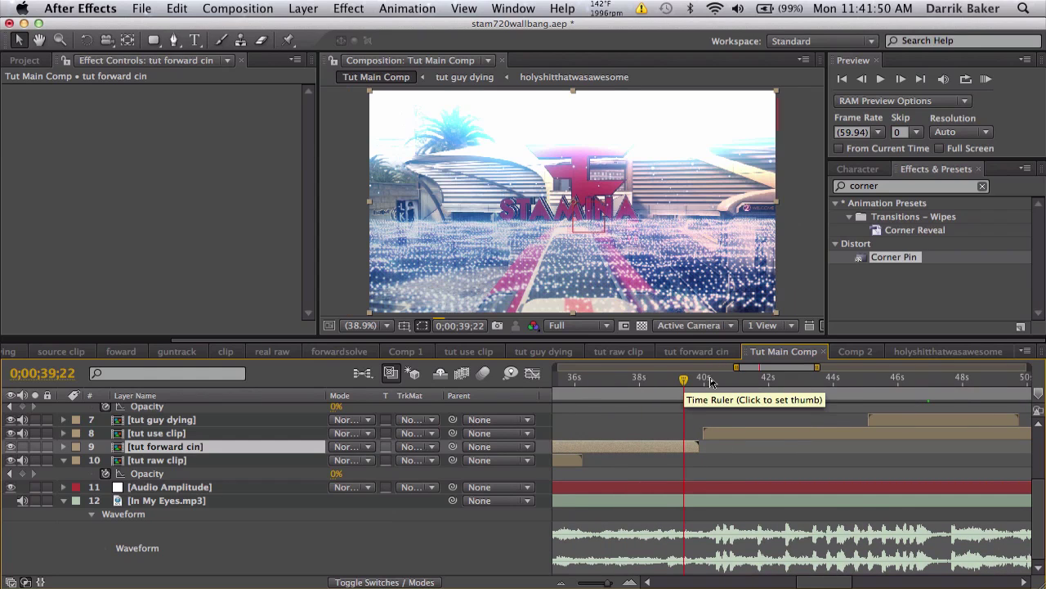
click(711, 380)
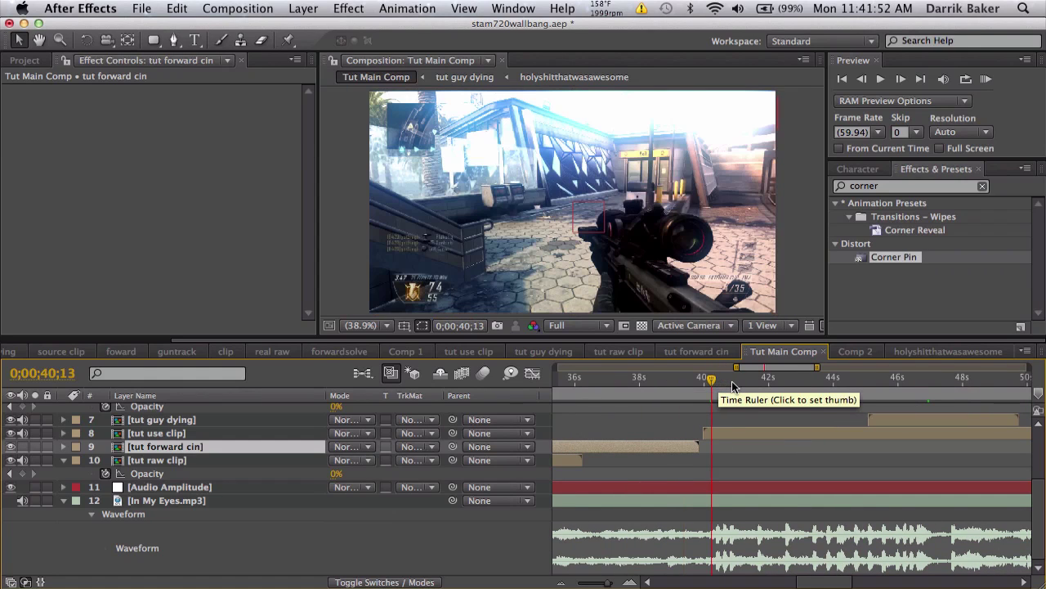
scroll(733, 386, right, 2)
scroll(734, 386, right, 2)
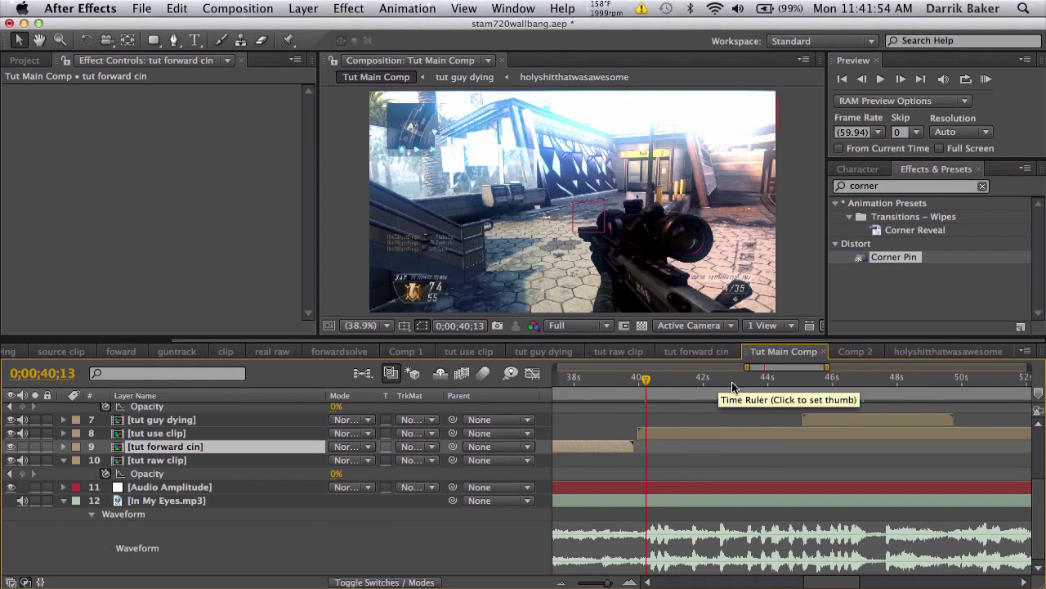
scroll(733, 398, up, 2)
scroll(733, 398, right, 4)
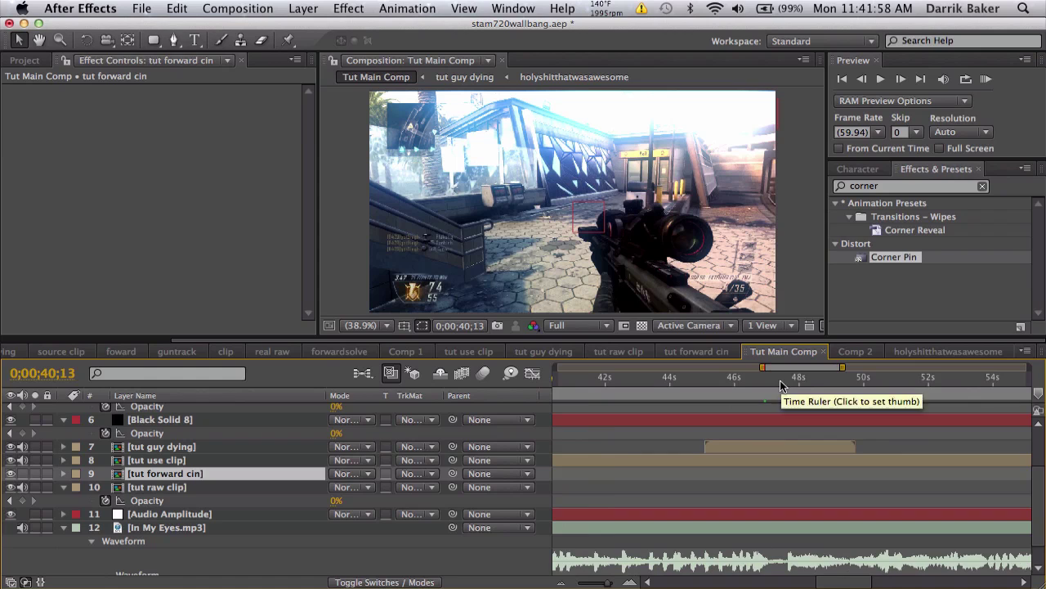
Lower the preview resolution to Quarter and set the playhead to 47;39.
click(572, 326)
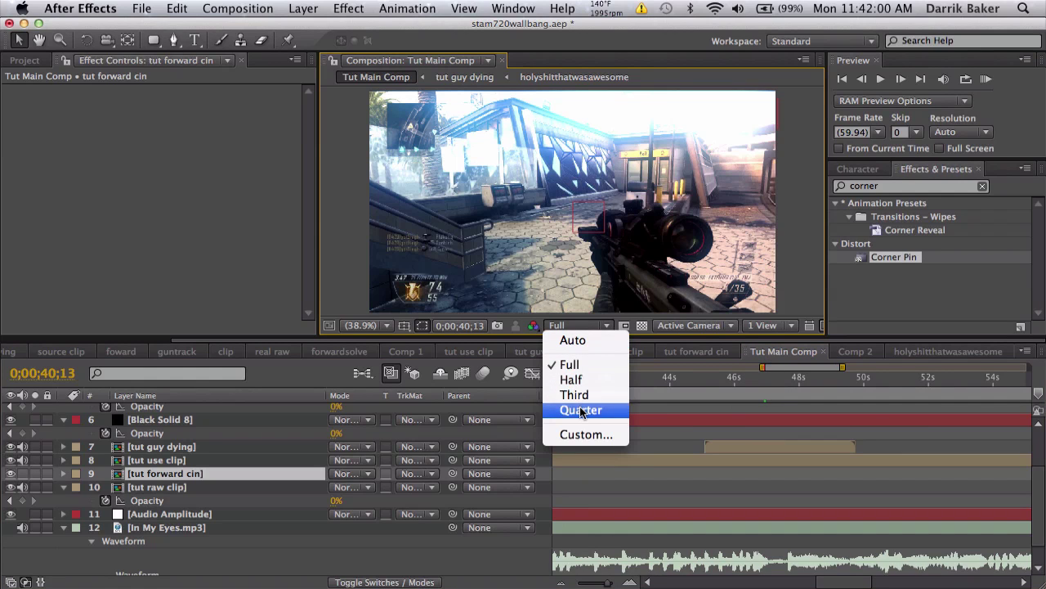
click(581, 410)
scroll(765, 427, down, 1)
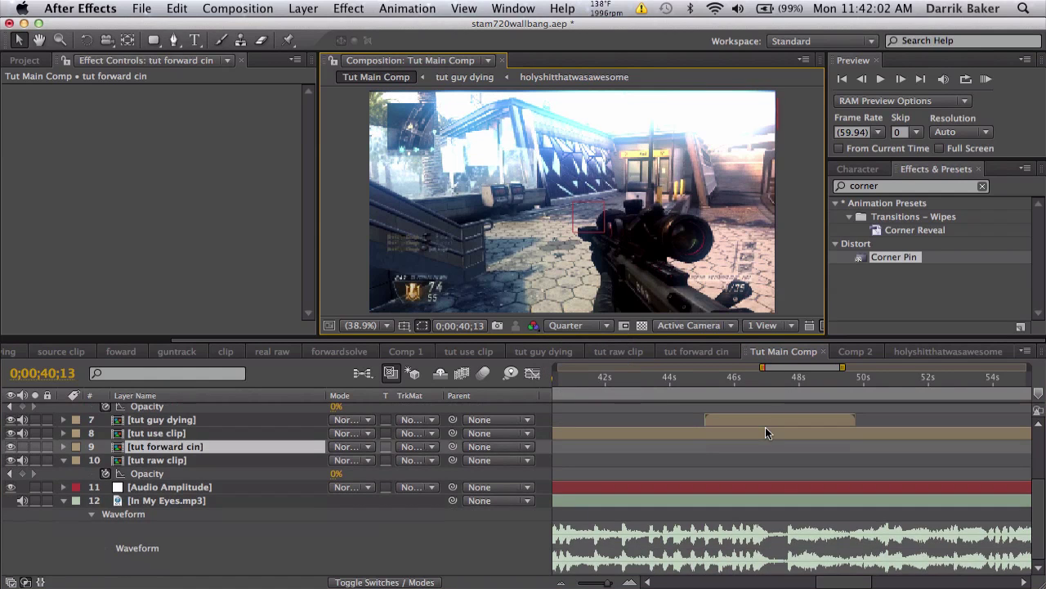
click(742, 376)
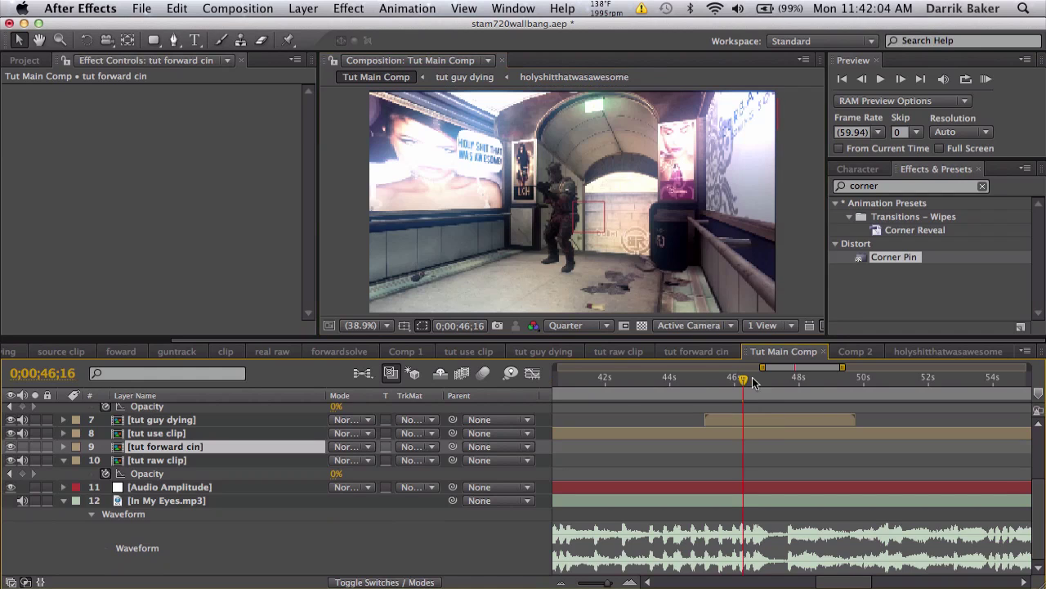
click(783, 379)
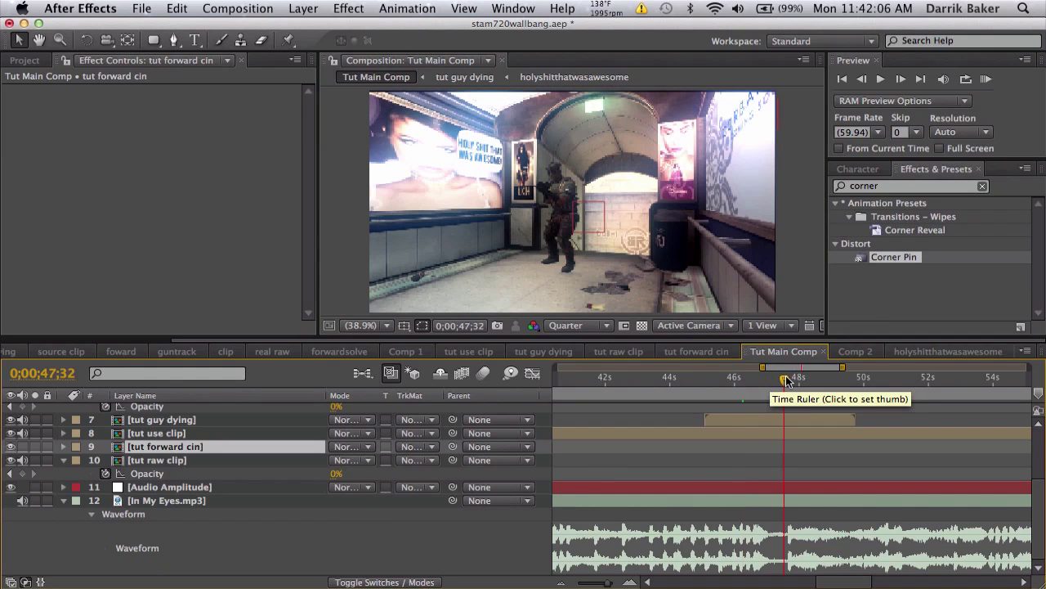
key(equal)
key(equal)
drag(786, 380, 797, 380)
key(minus)
key(minus)
scroll(741, 496, up, 3)
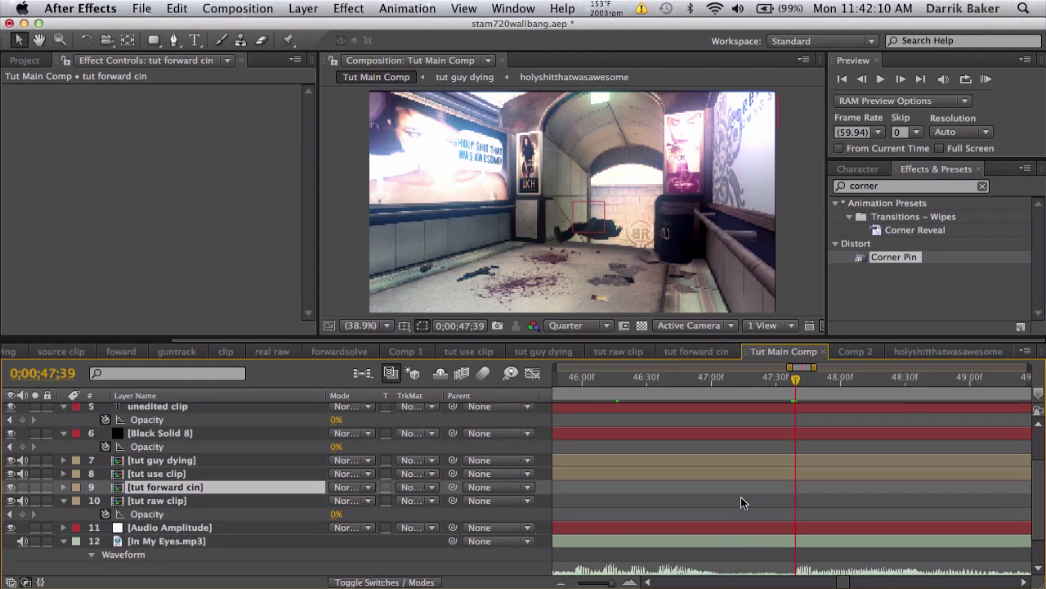
Slide the tut guy dying layer to start near 50 seconds and move tut use clip later.
drag(642, 459, 872, 464)
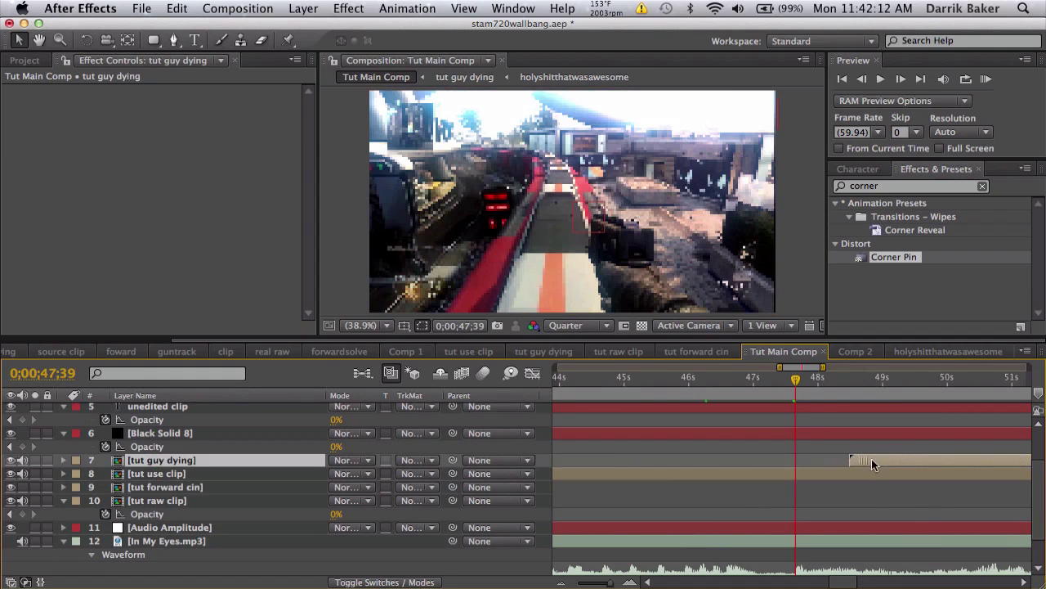
drag(946, 460, 845, 475)
drag(751, 472, 790, 473)
key(minus)
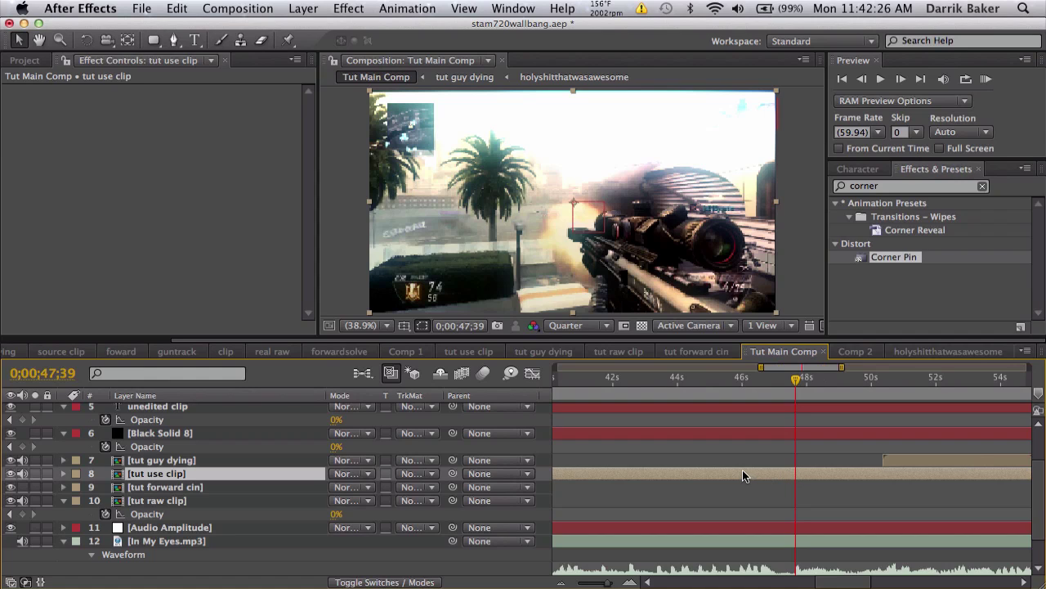
Duplicate the tut use clip layer with Ctrl+D into copies in layers 8–14.
key(minus)
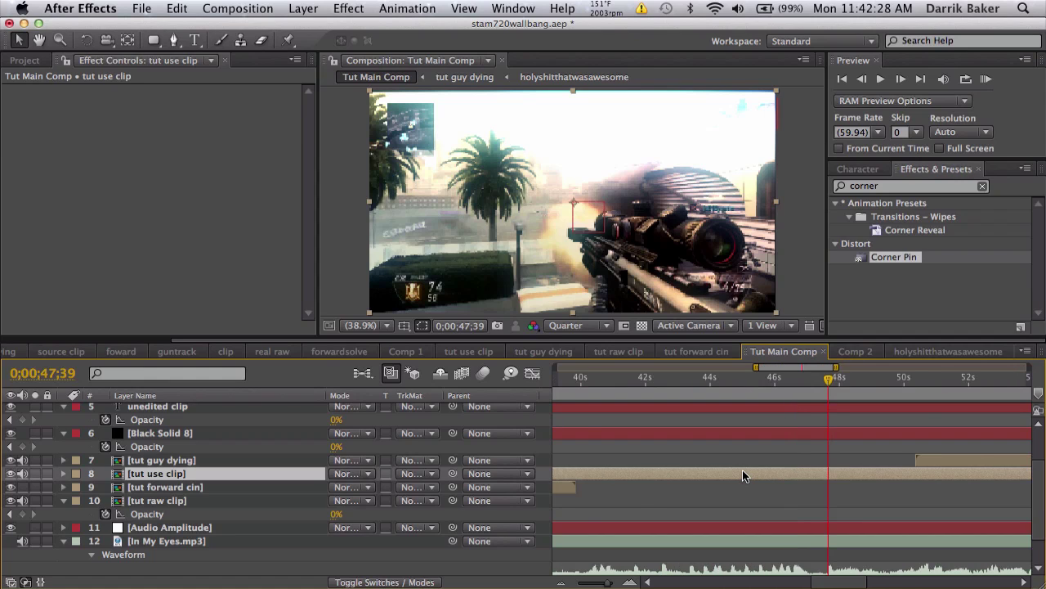
key(minus)
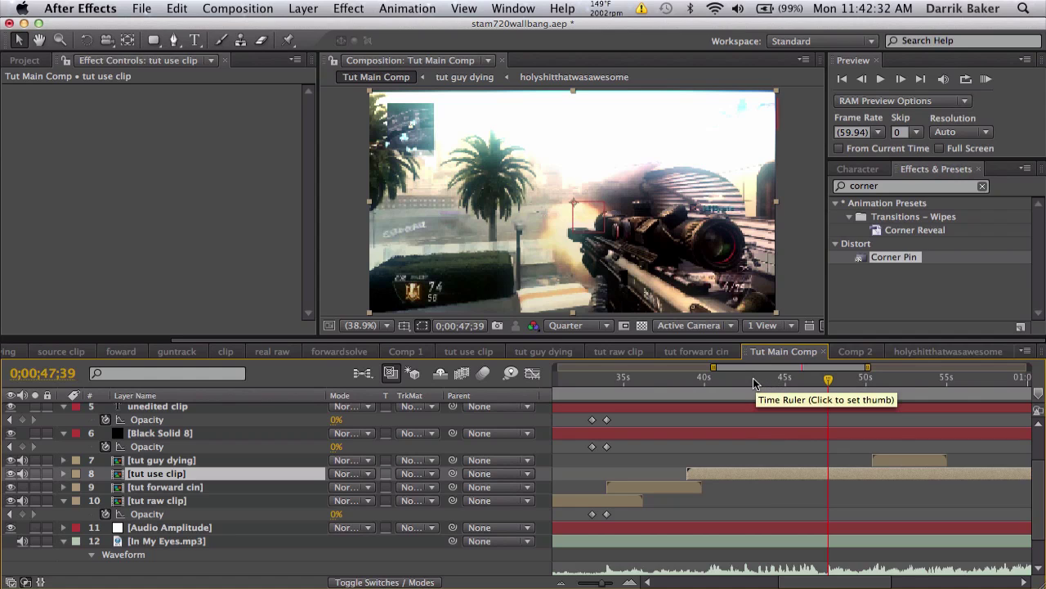
key(super+d)
key(super+d)
key(super+d)
key(super+d)
key(super+d)
key(super+d)
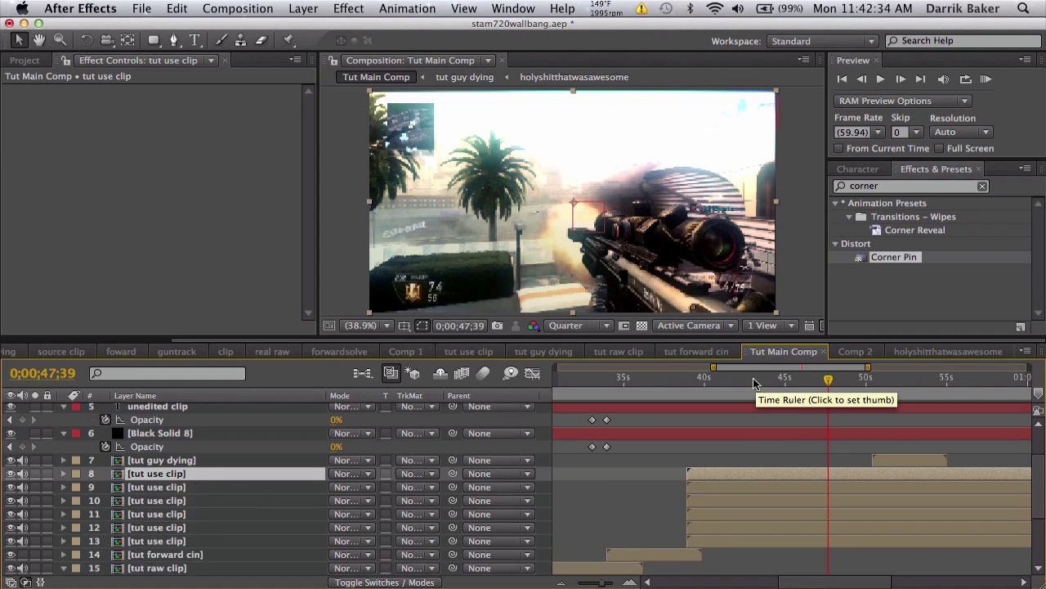
Trim the top tut use clip copy's in-point to about 44 seconds.
scroll(741, 423, down, 2)
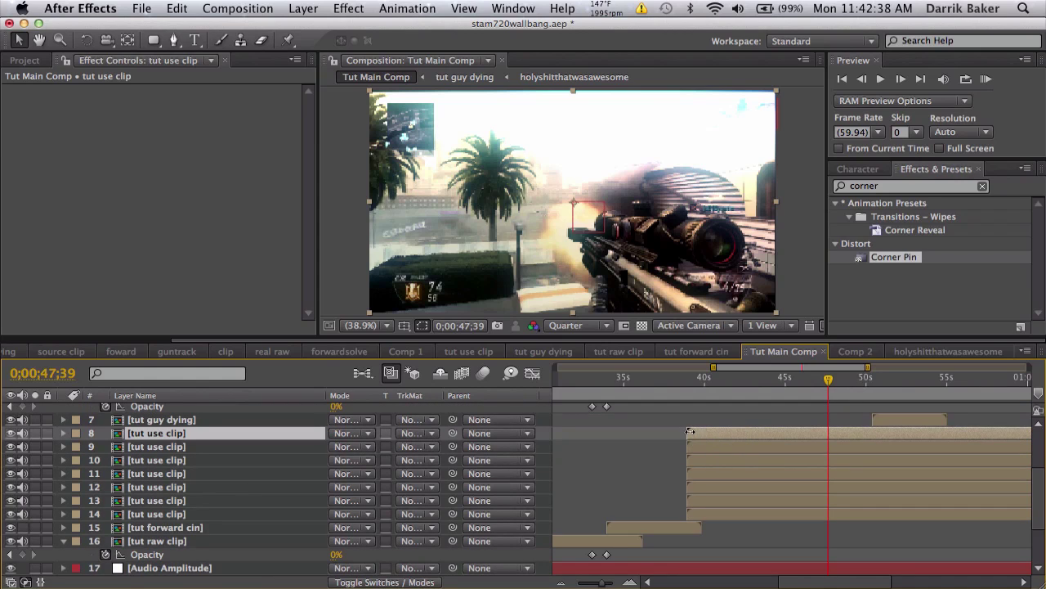
drag(690, 431, 767, 432)
scroll(738, 427, down, 4)
scroll(739, 427, up, 4)
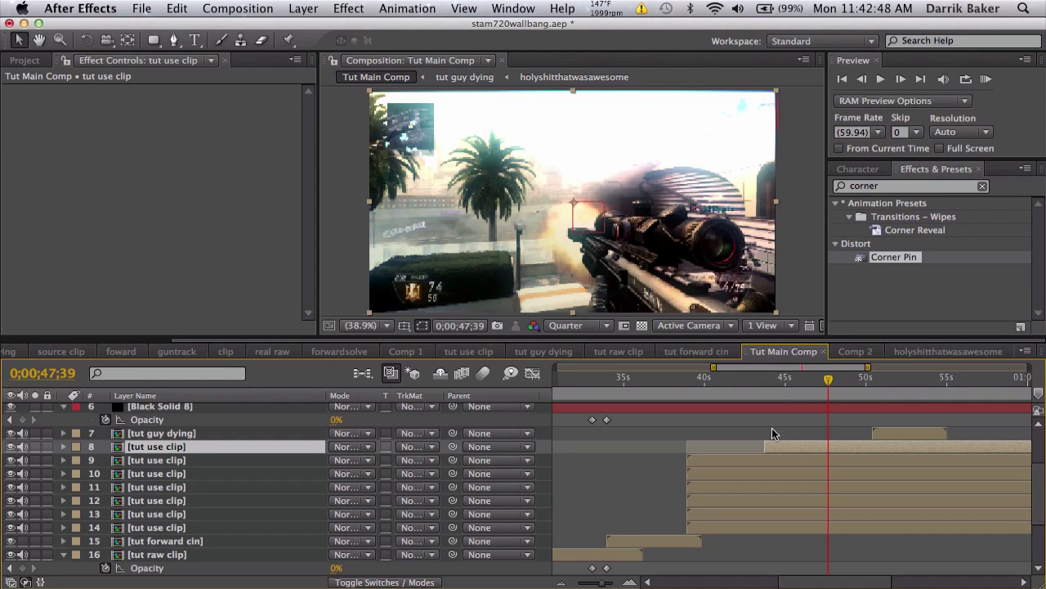
click(896, 185)
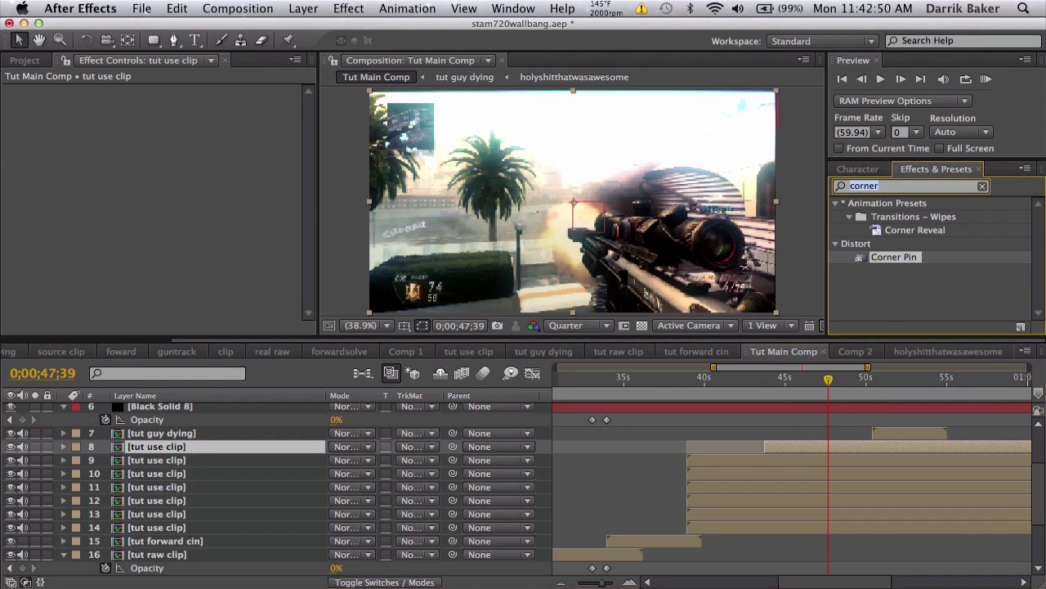
Apply Twixtor to layer 14, hide layers 8–13, and solo layer 14.
text(twix)
drag(888, 217, 759, 528)
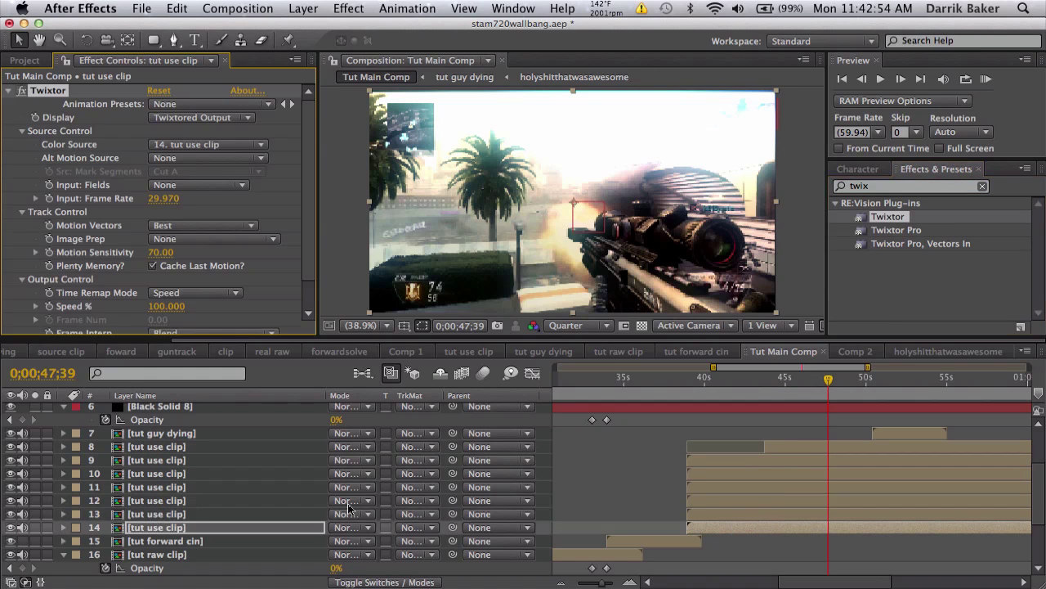
click(23, 521)
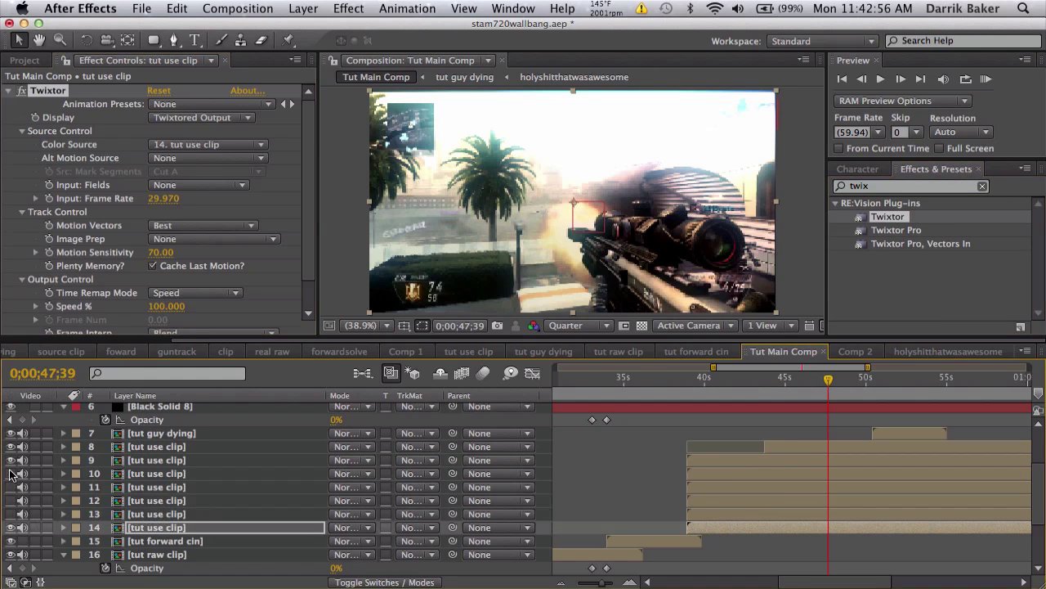
drag(10, 473, 23, 515)
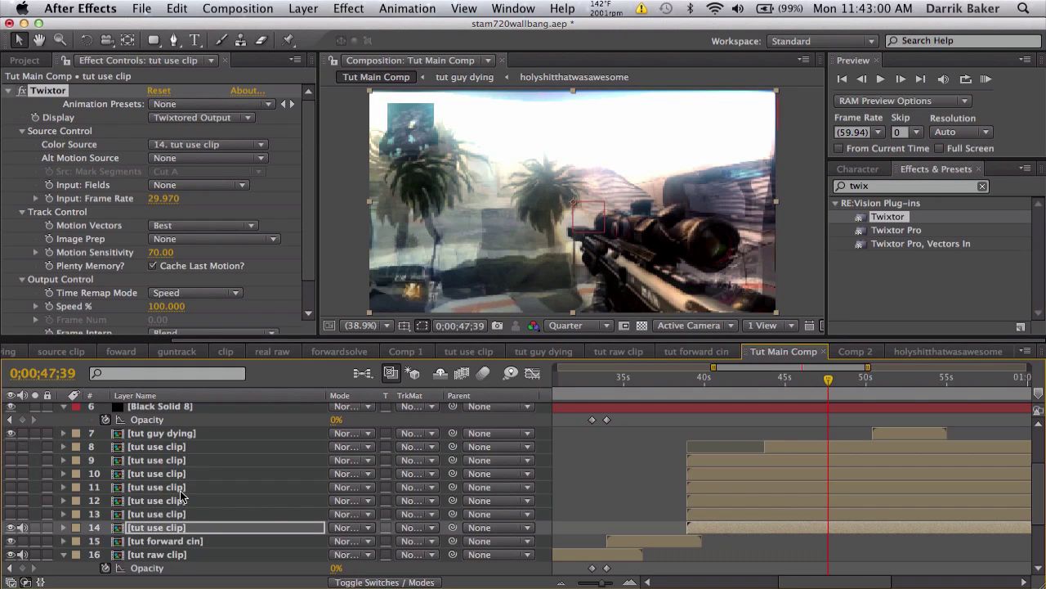
scroll(160, 501, down, 2)
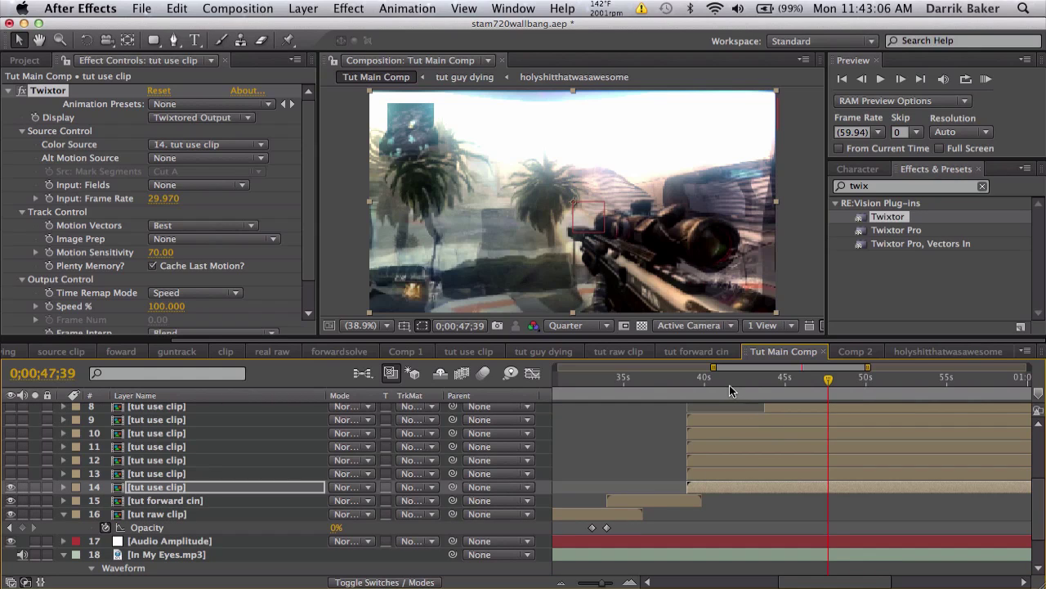
click(35, 488)
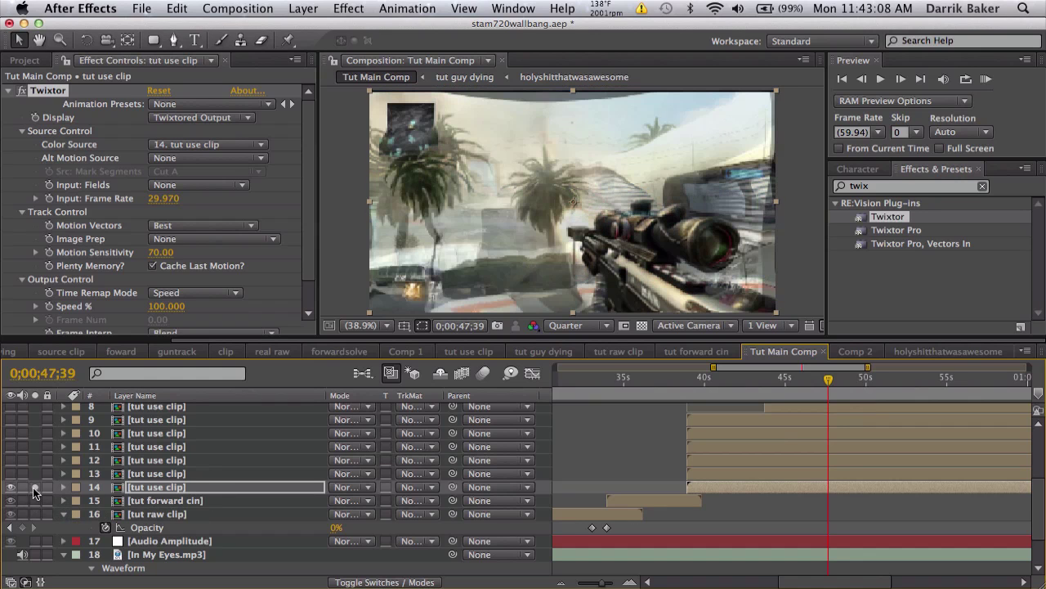
Set Twixtor's Input: Frame Rate on layer 14 to 59.94.
drag(739, 377, 787, 376)
scroll(787, 376, right, 1)
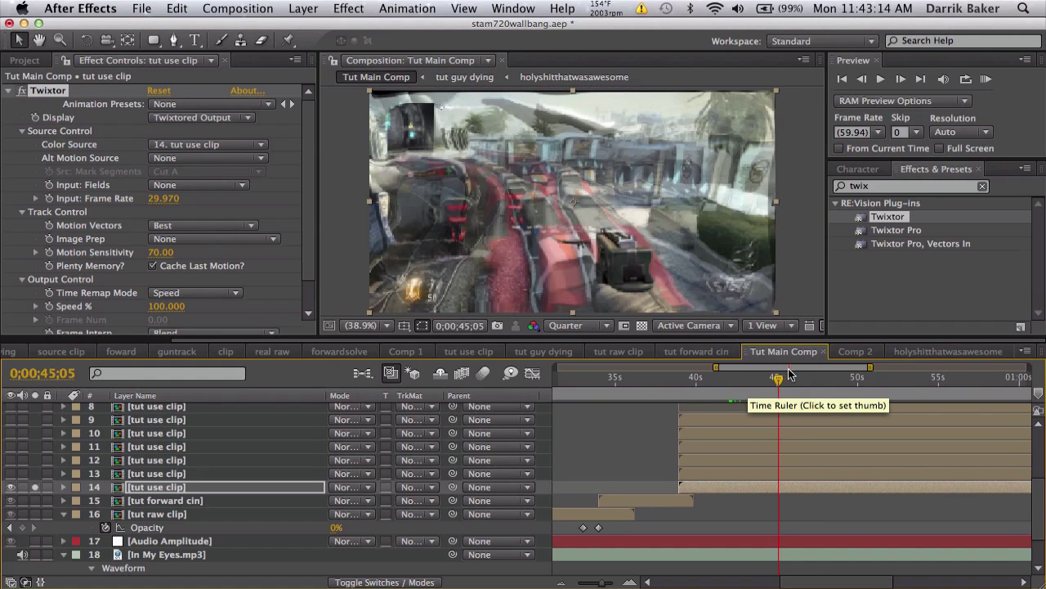
click(163, 198)
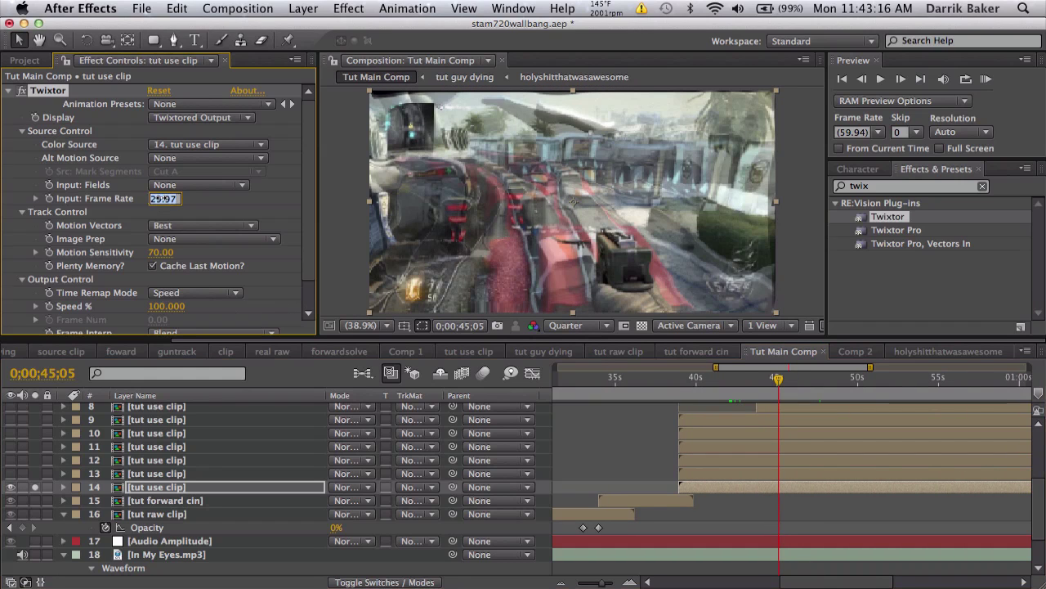
text(59.94)
key(Return)
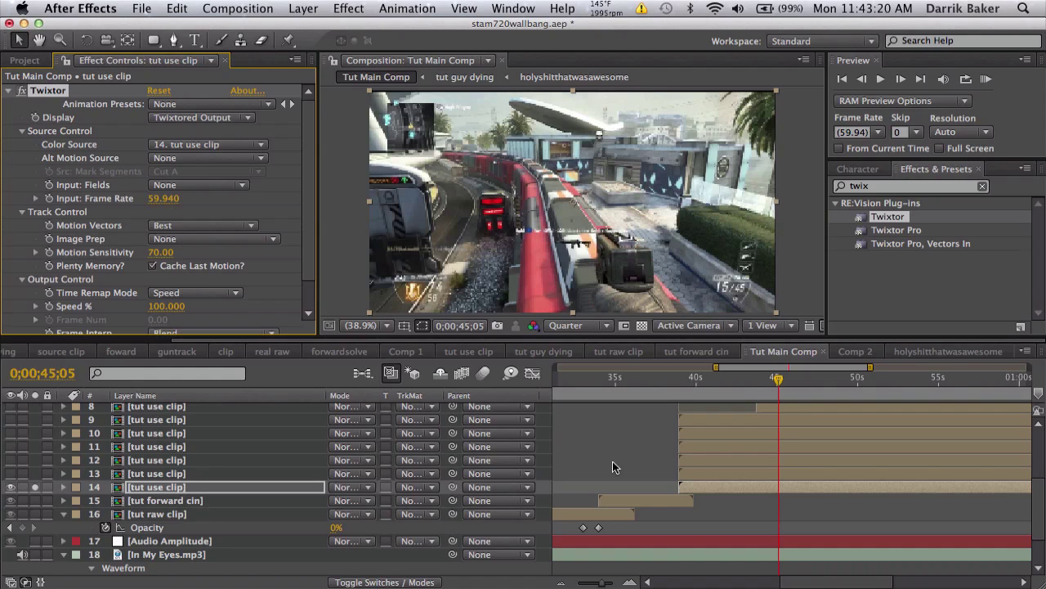
Scrub between 39;09 and 39;53 to find where the slowdown should begin.
click(676, 380)
key(equal)
key(equal)
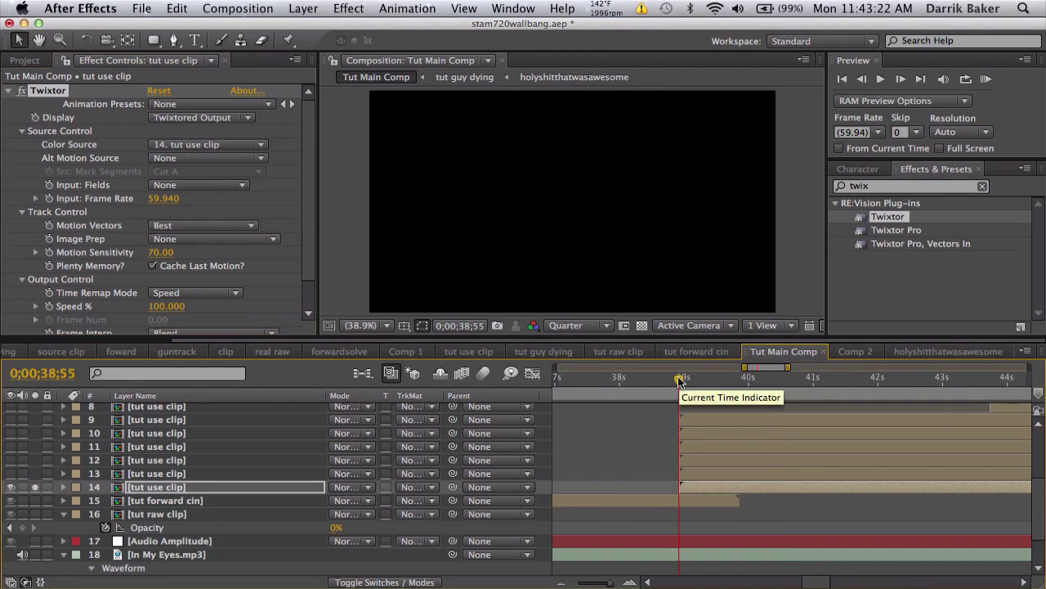
scroll(680, 382, down, 2)
click(742, 379)
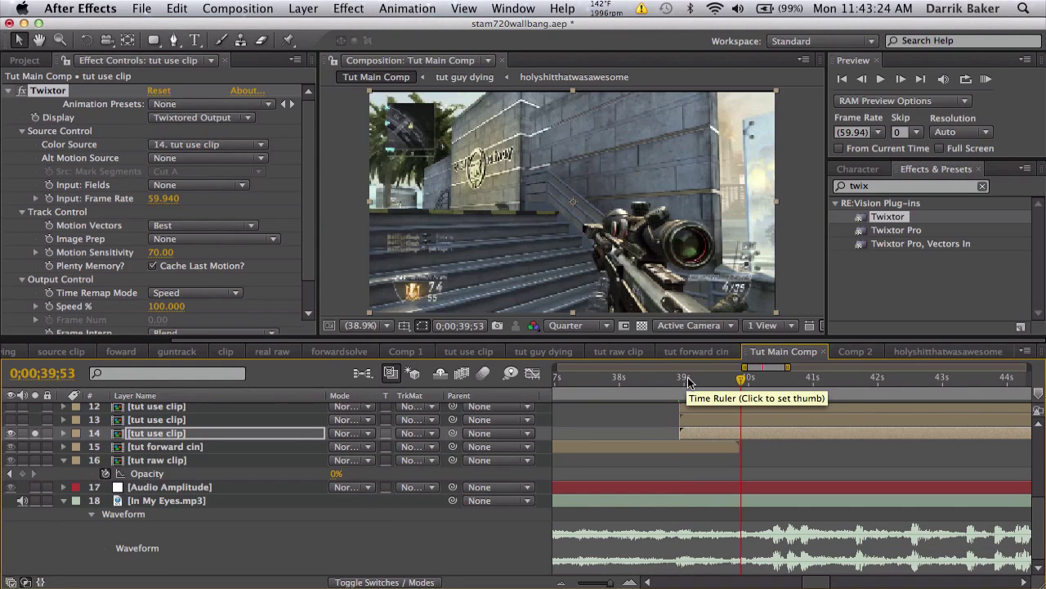
click(695, 380)
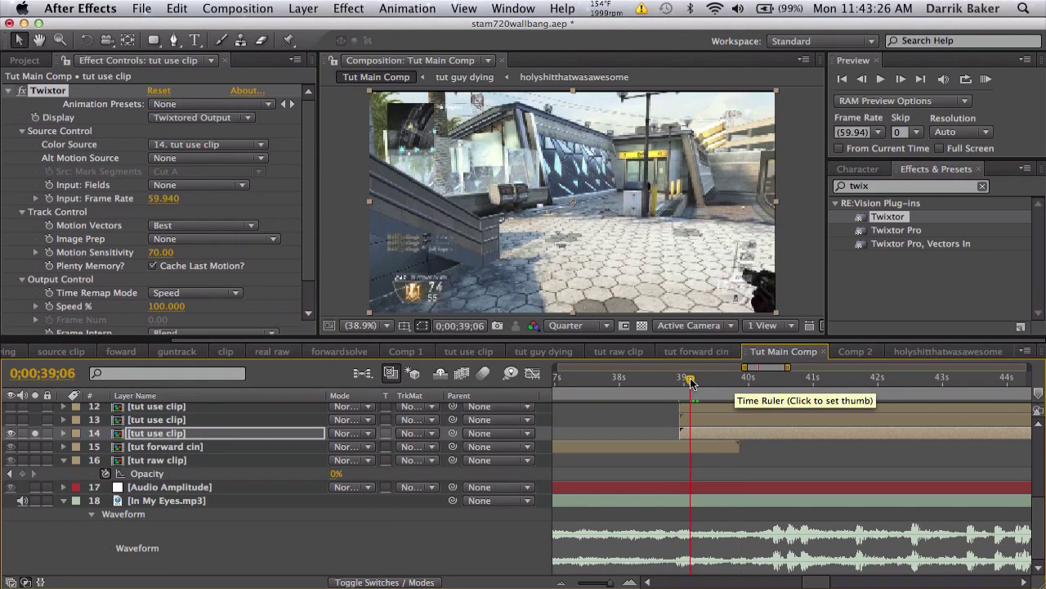
mouse_move(694, 382)
mouse_down()
mouse_move(679, 381)
mouse_move(704, 379)
mouse_up()
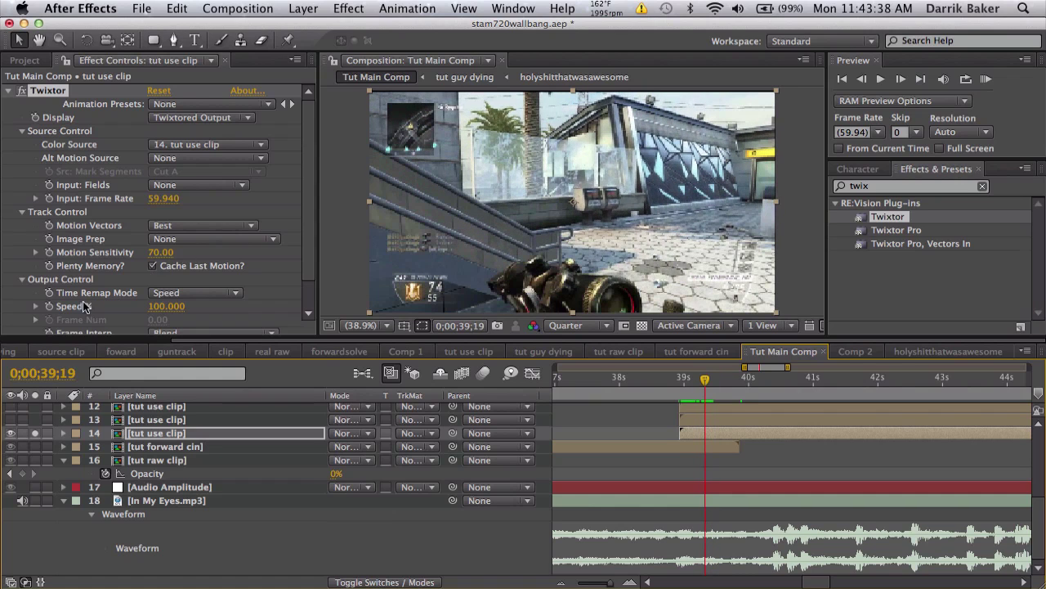
Keyframe layer 14's Twixtor Speed % from 100 to 1 one frame later.
click(49, 306)
click(901, 79)
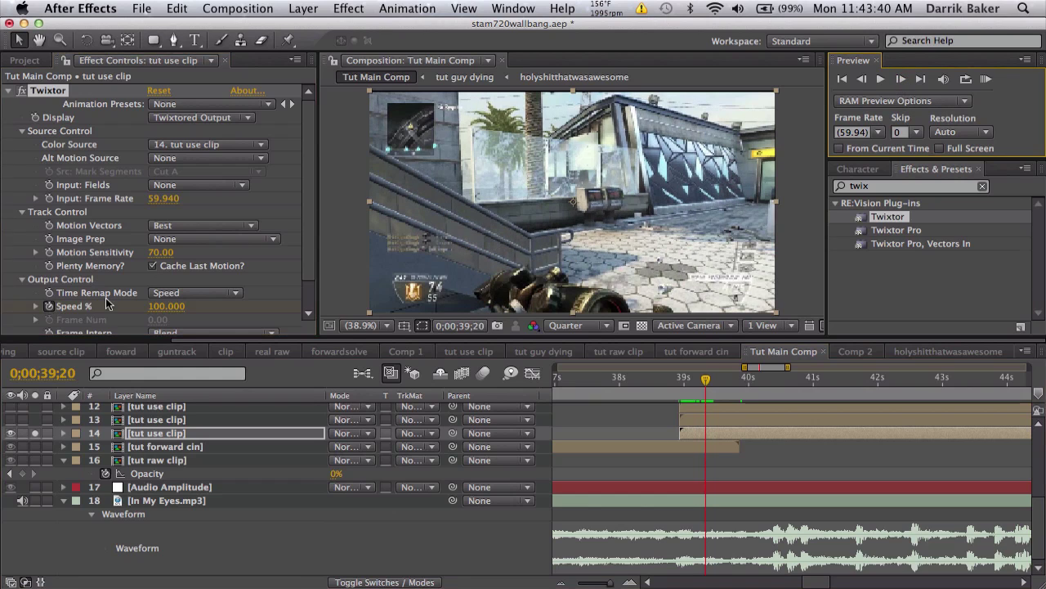
click(163, 306)
text(1)
key(Return)
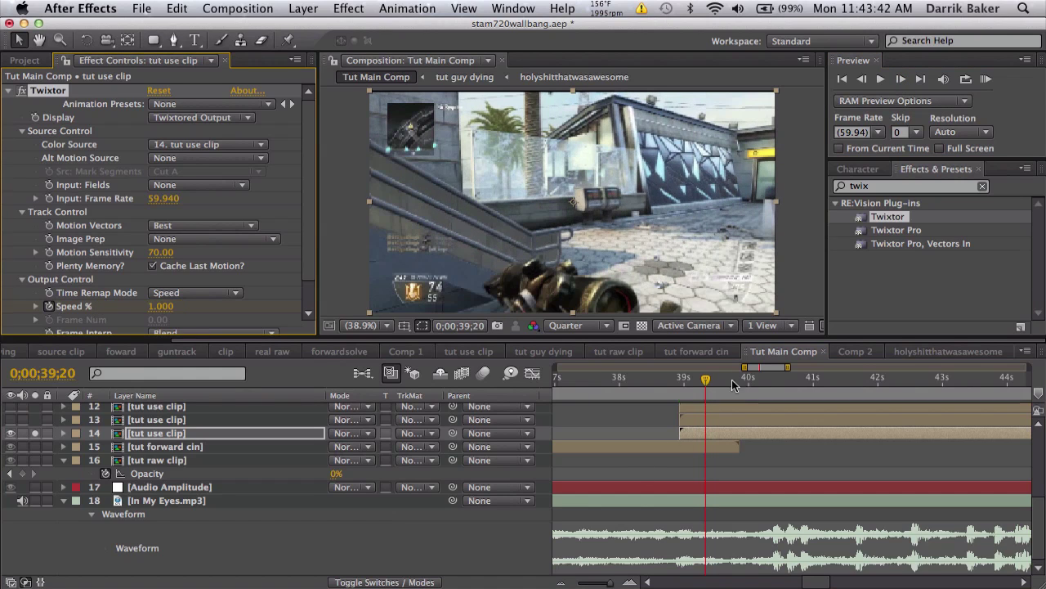
drag(706, 378, 854, 382)
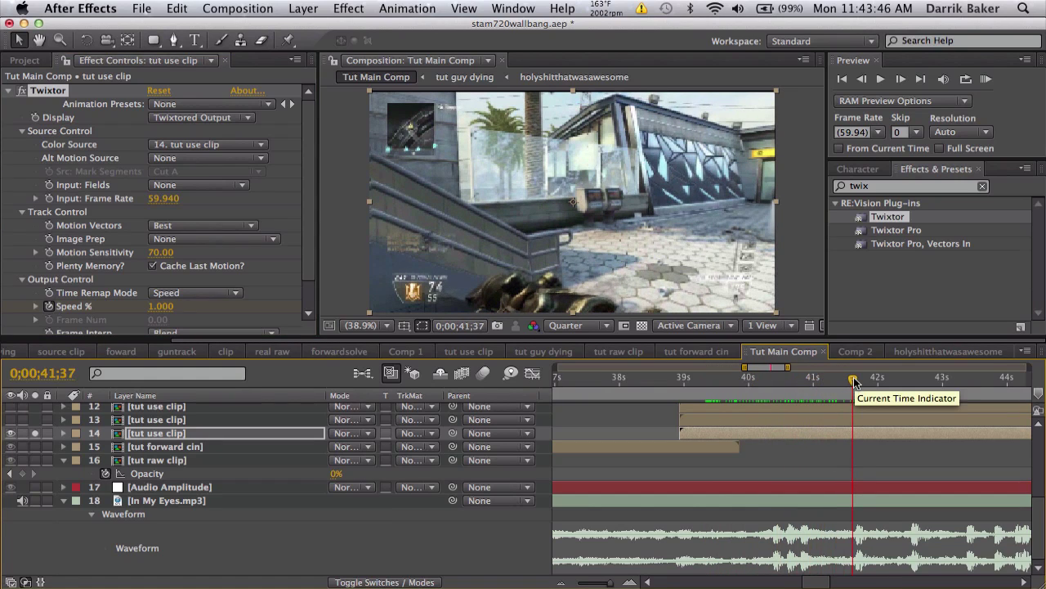
Trim layer 14's in-point to the slowdown point.
click(683, 431)
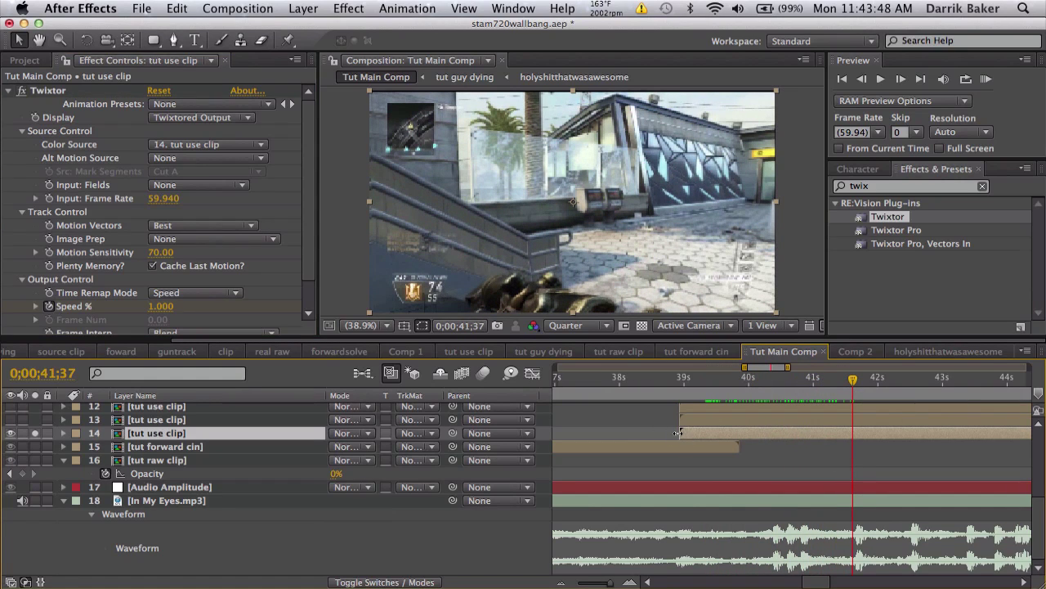
key(u)
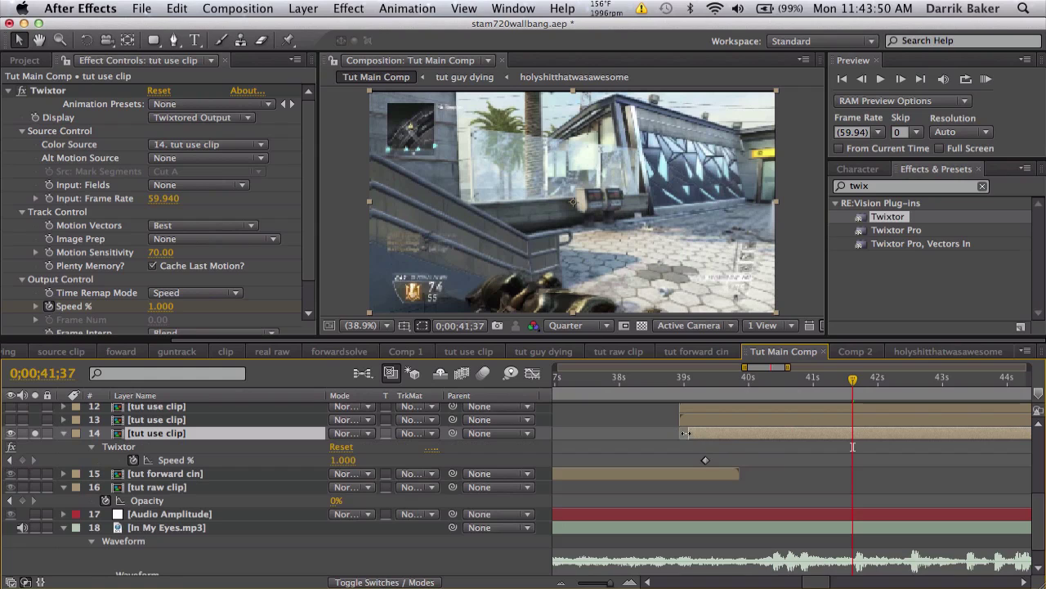
drag(685, 432, 705, 429)
key(minus)
scroll(694, 491, up, 1)
scroll(694, 490, up, 1)
scroll(694, 490, right, 1)
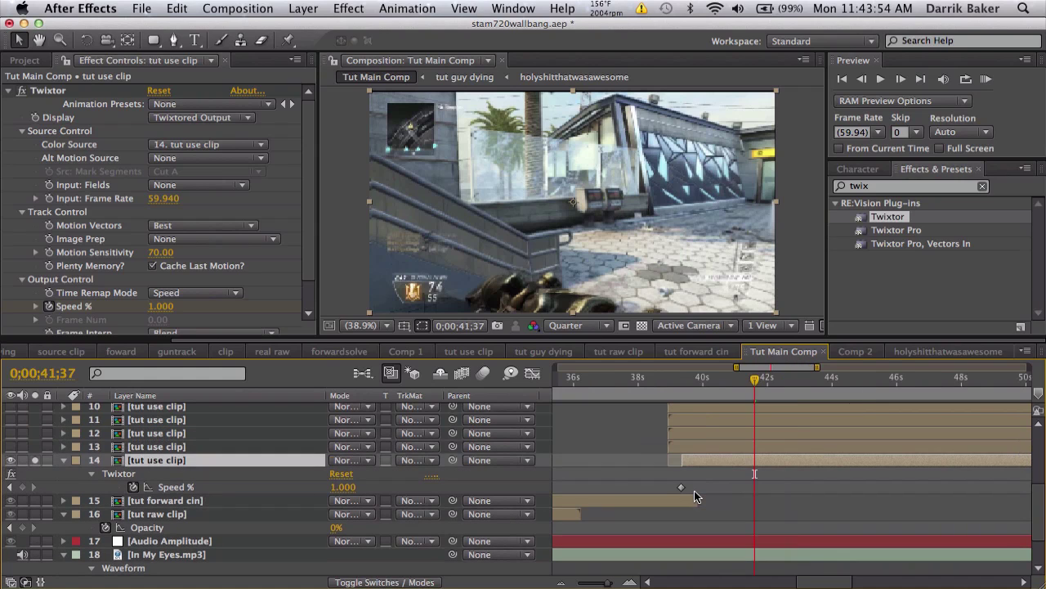
Make layer 13 visible, solo it, and apply Twixtor to it.
click(11, 447)
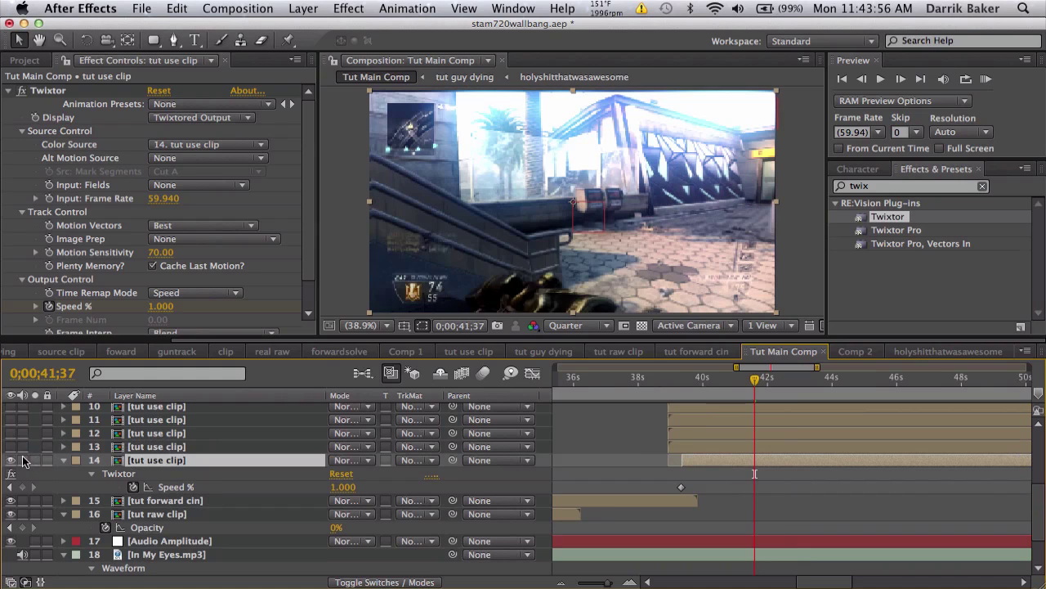
click(35, 447)
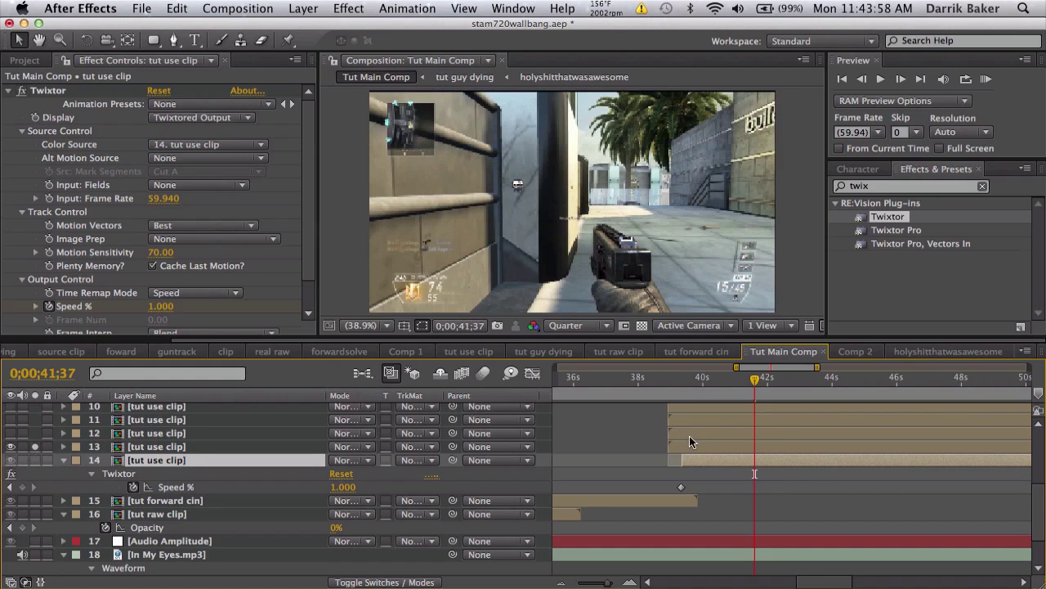
click(696, 447)
drag(888, 216, 716, 446)
Set layer 13's Twixtor input frame rate to 59.94 and locate the slowdown frame near 39;43.
click(160, 198)
text(59.94)
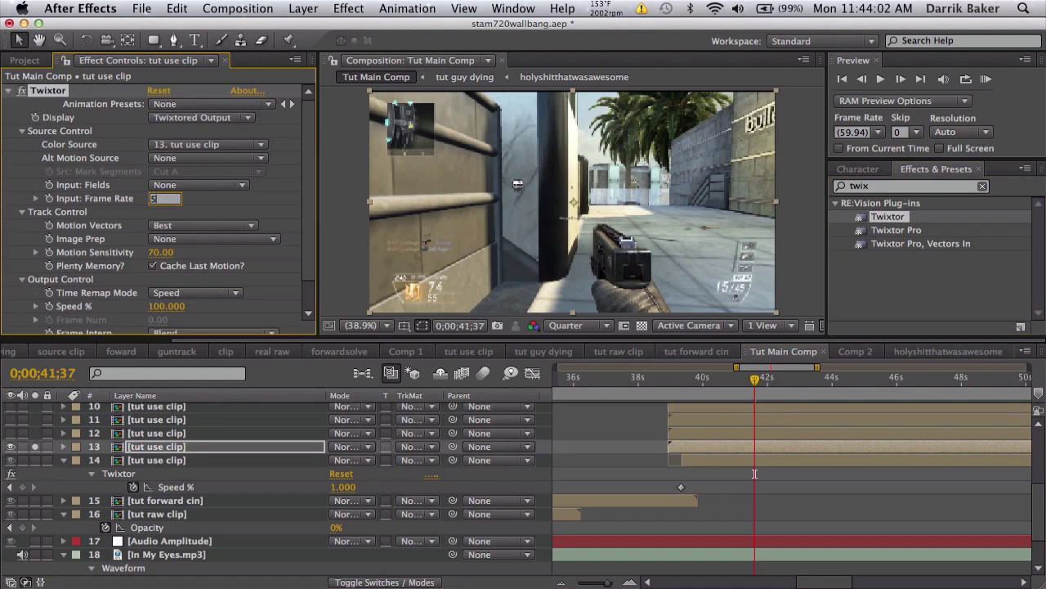
key(Return)
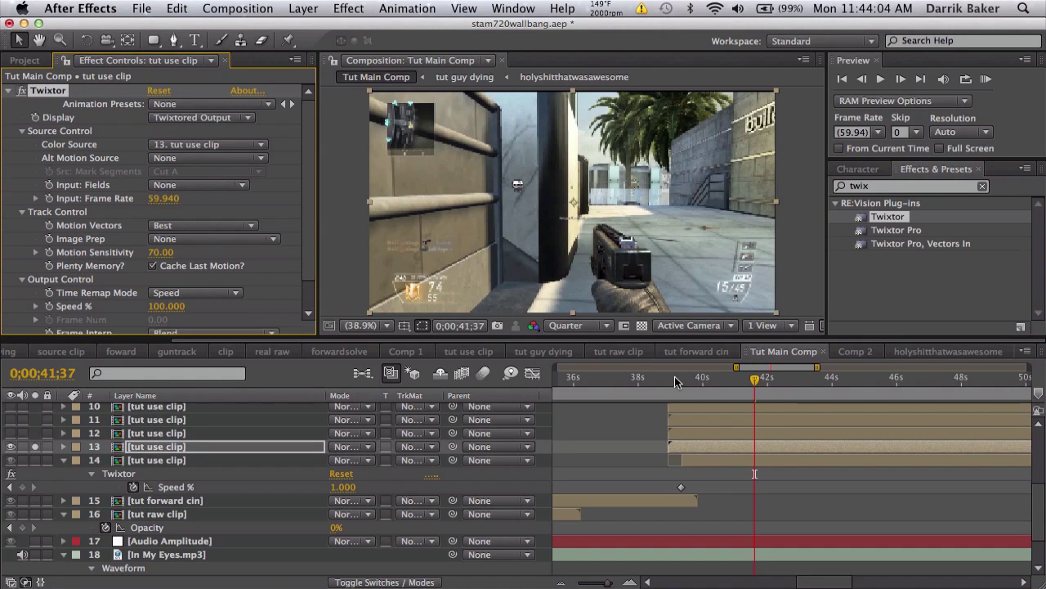
drag(675, 376, 696, 377)
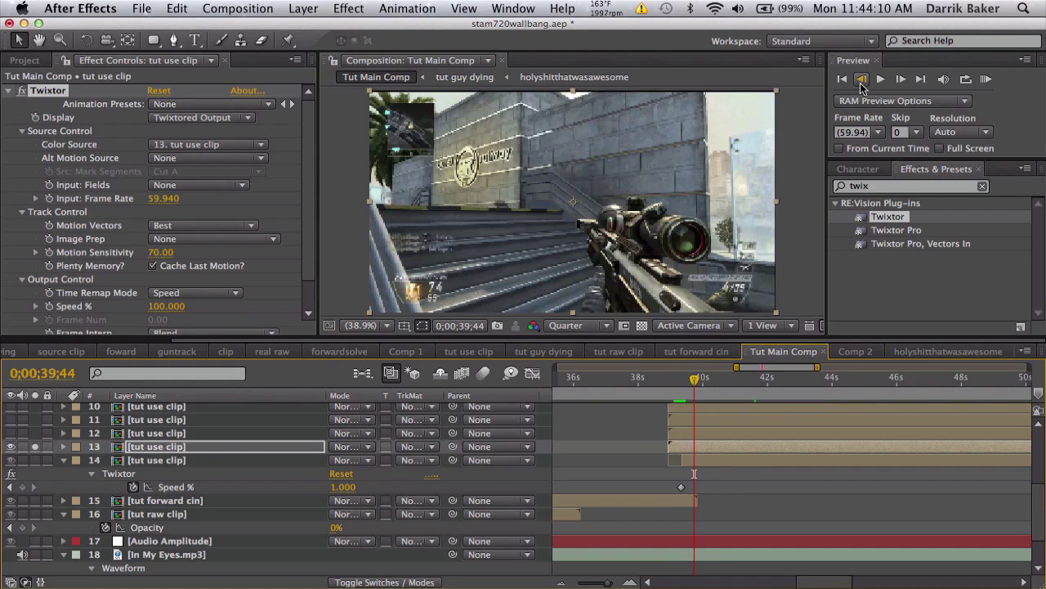
click(862, 82)
click(864, 83)
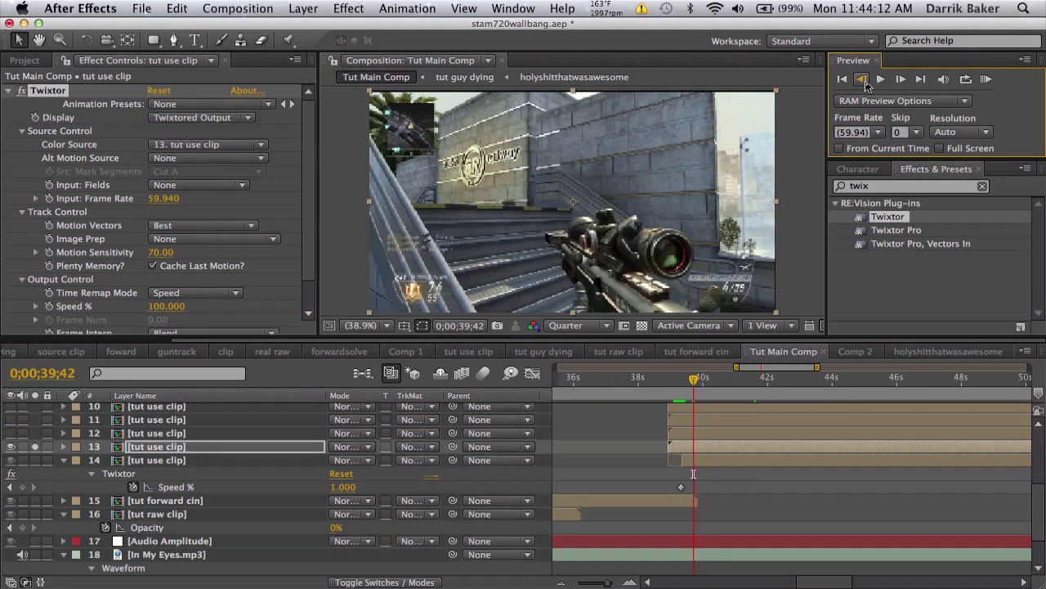
click(897, 81)
click(897, 80)
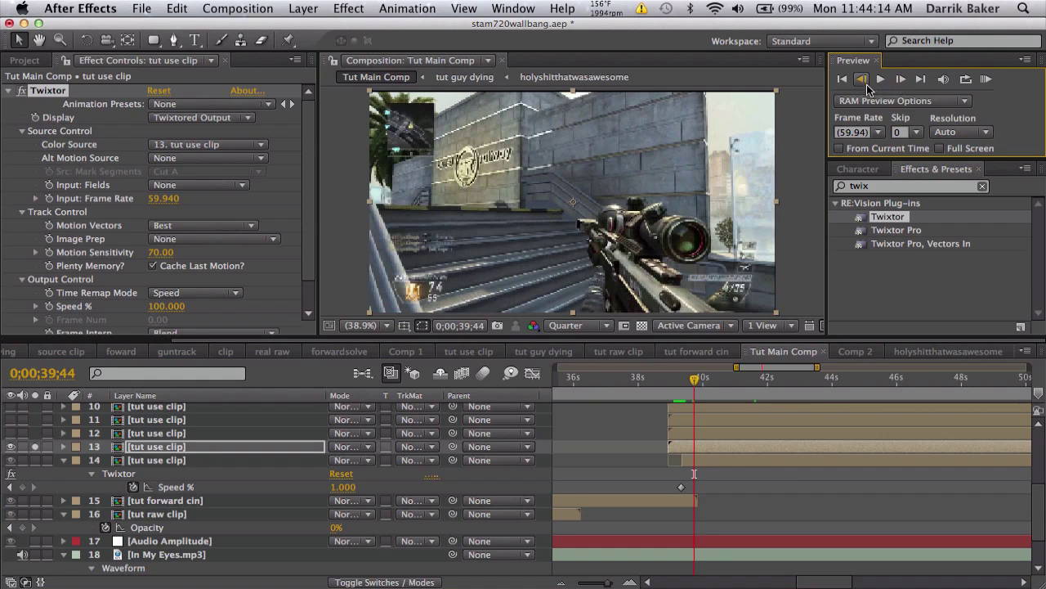
click(862, 79)
Keyframe layer 13's Speed % from 100 down to 1 at 39;44.
click(49, 306)
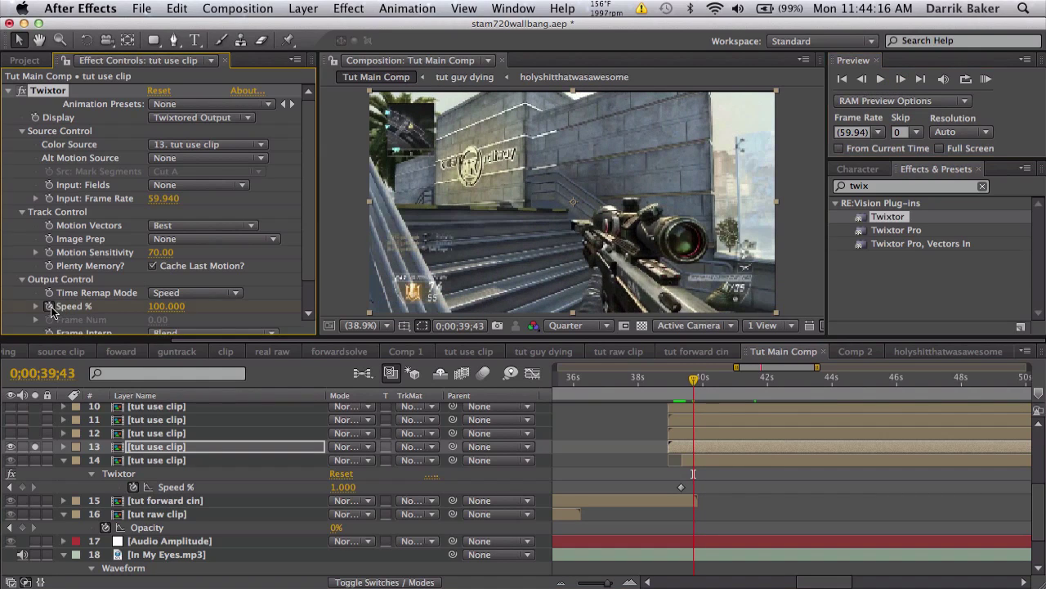
click(901, 79)
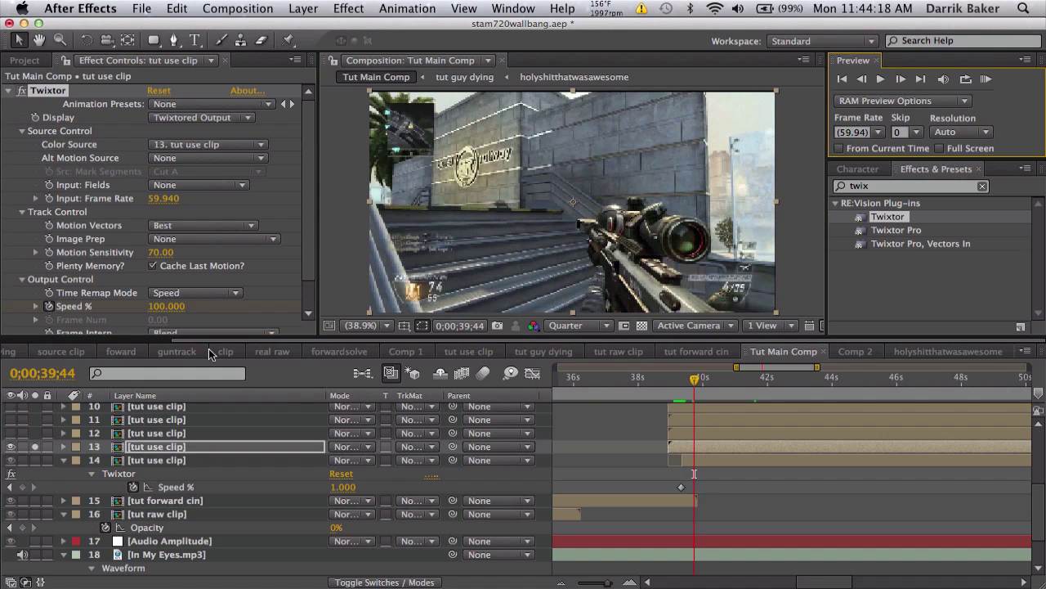
click(166, 306)
text(1)
key(Return)
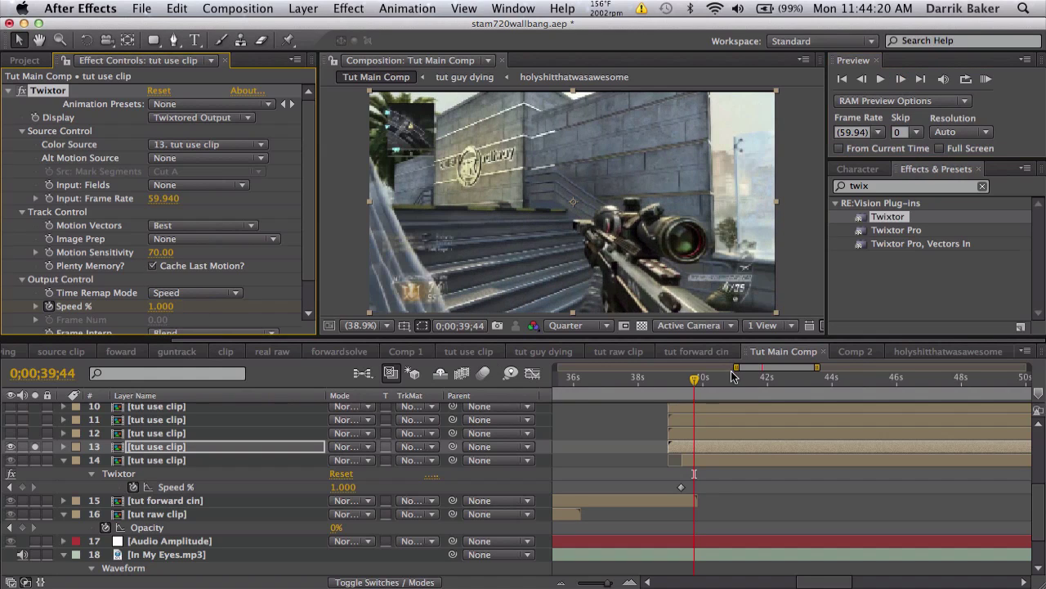
drag(698, 377, 763, 378)
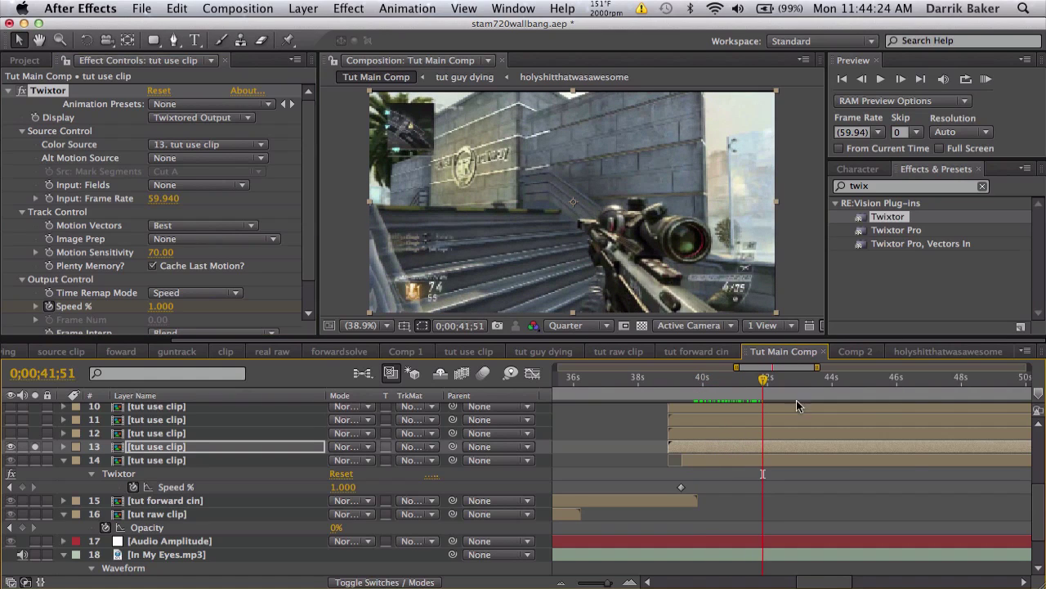
key(u)
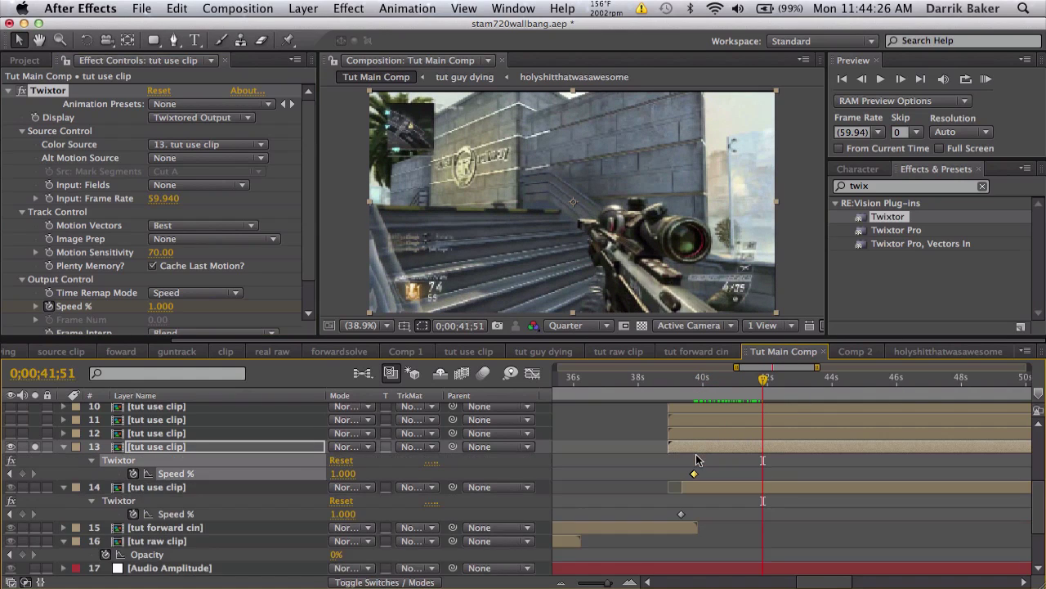
click(674, 448)
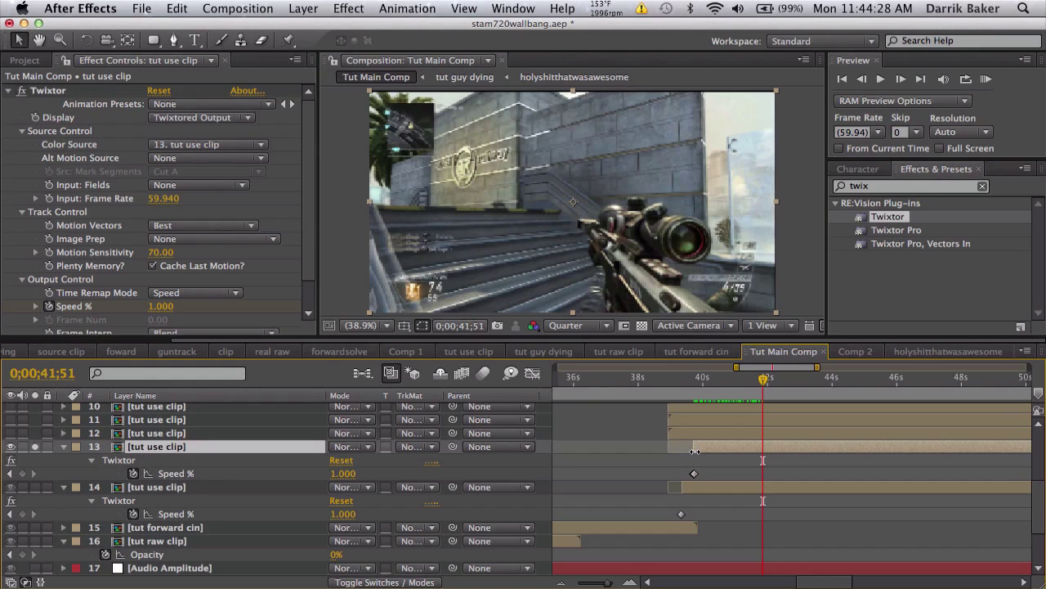
click(703, 434)
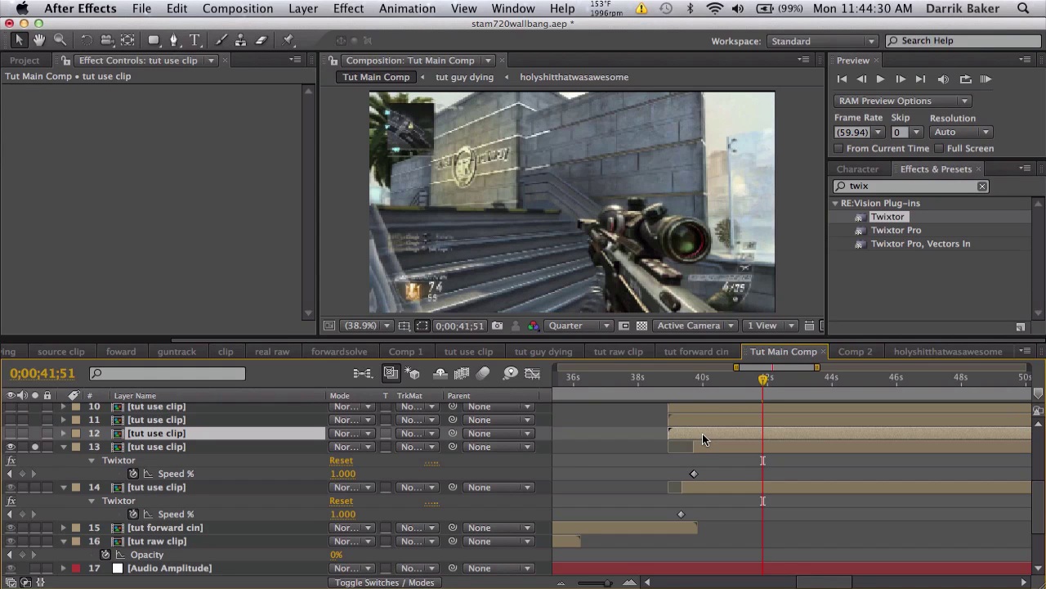
Make layer 12 visible and solo it.
click(9, 433)
key(equal)
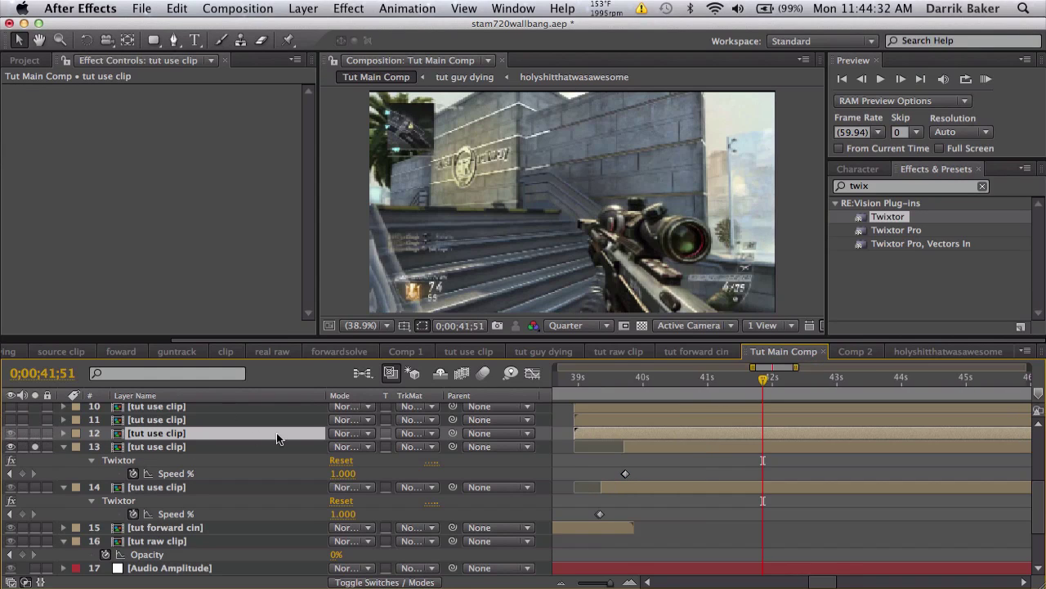
scroll(651, 489, down, 3)
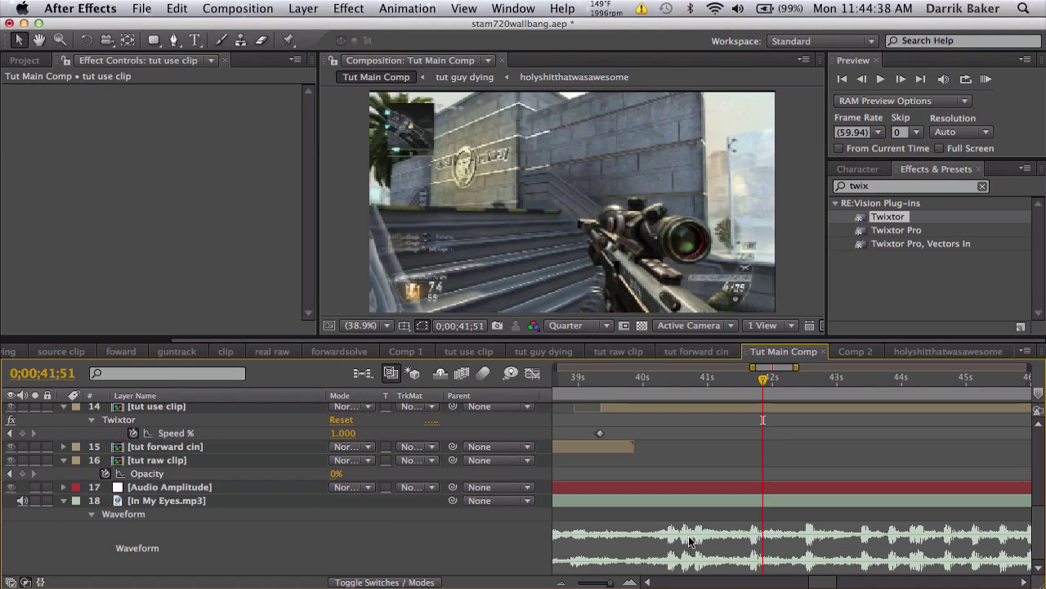
scroll(771, 533, left, 2)
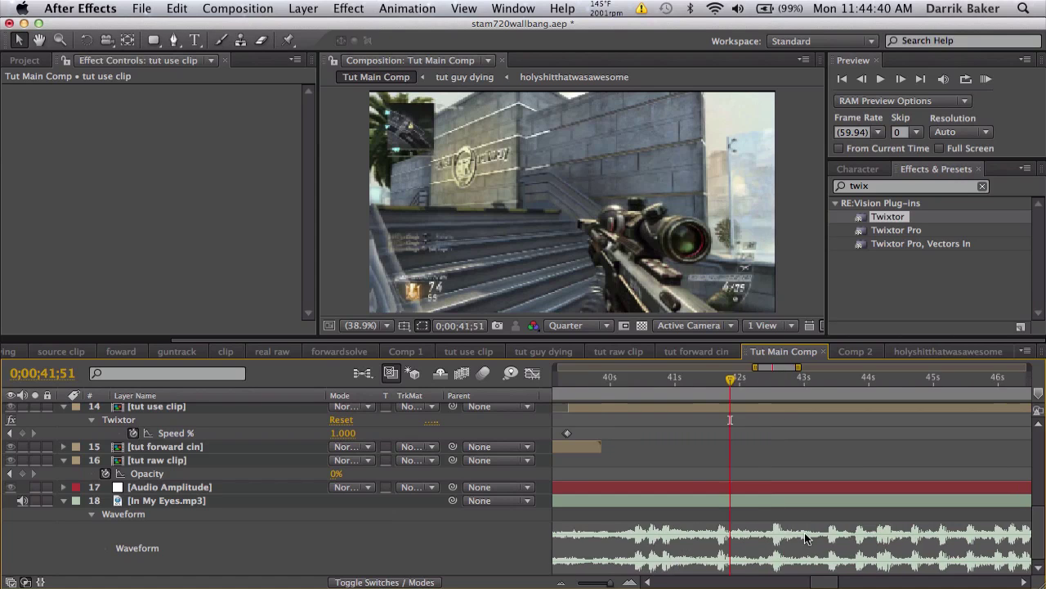
scroll(805, 538, up, 1)
scroll(804, 537, up, 4)
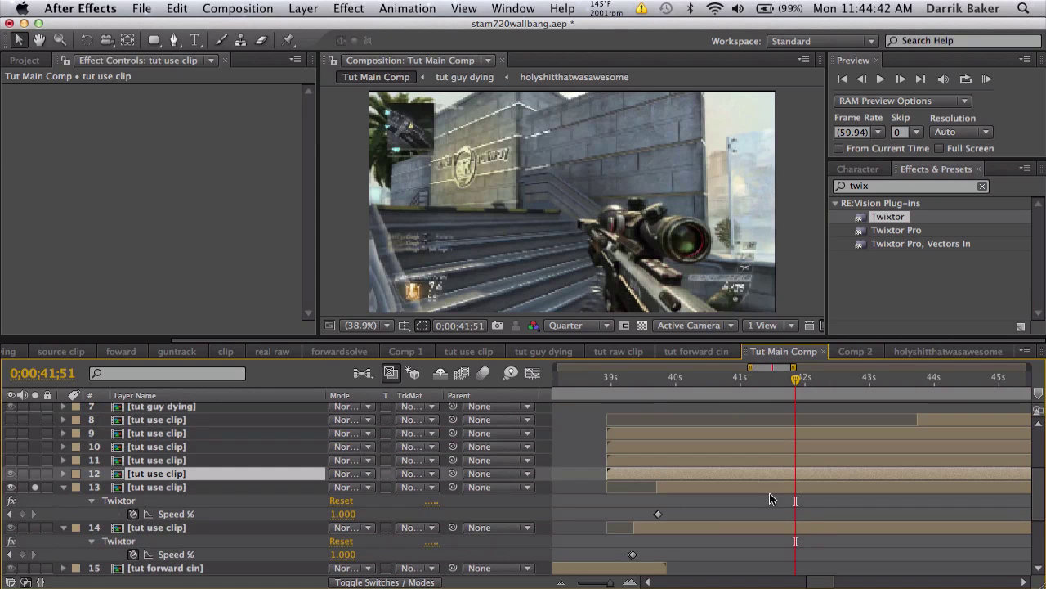
click(35, 473)
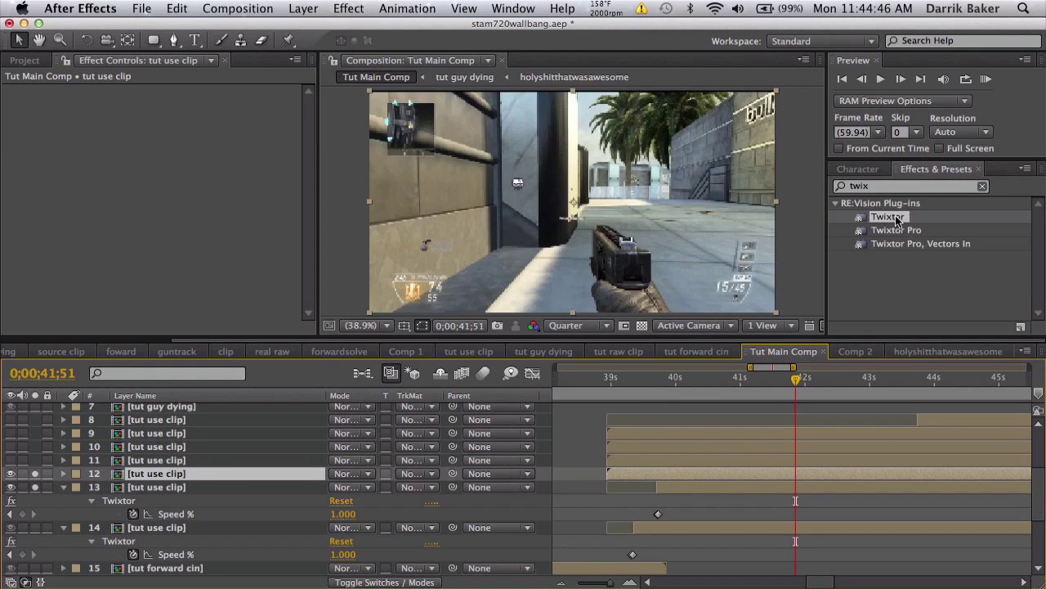
Apply Twixtor to layer 12 with a 59.94 input frame rate, then scrub for the slowdown start.
drag(893, 217, 776, 474)
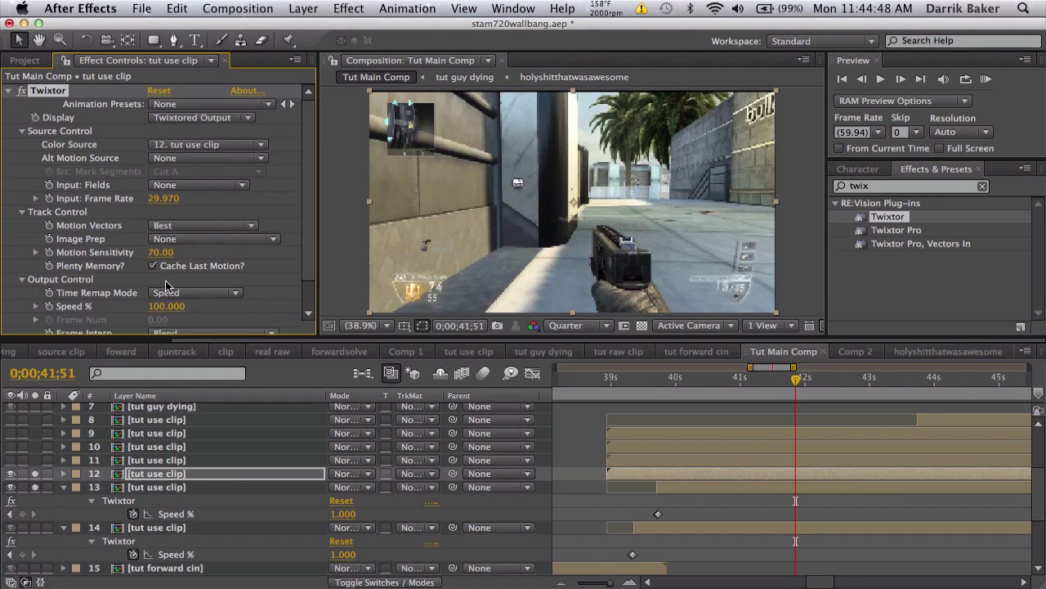
click(164, 198)
text(59.94)
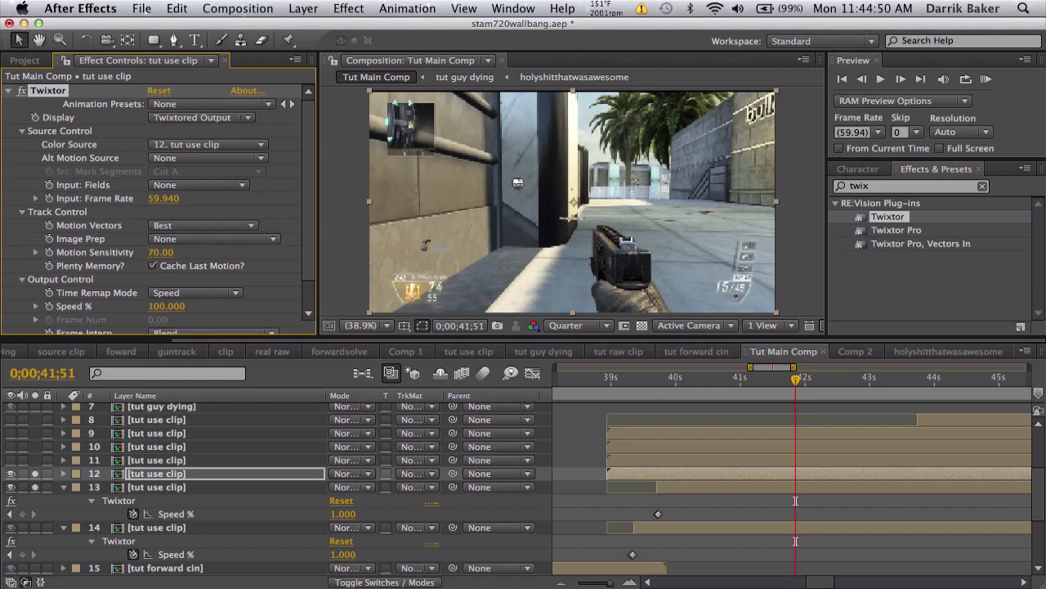
click(638, 381)
drag(638, 385, 667, 379)
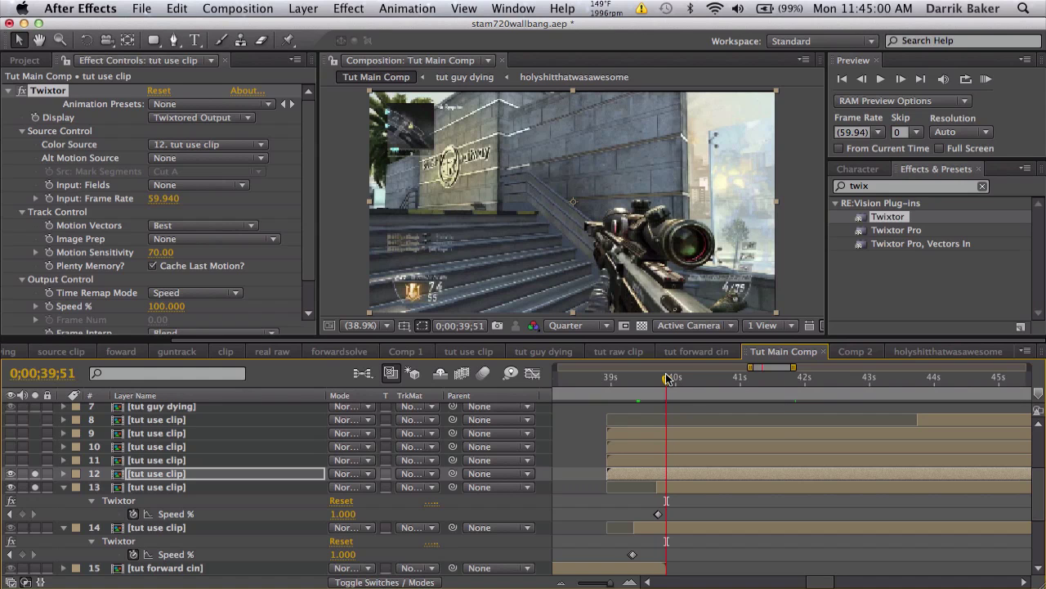
drag(668, 377, 728, 377)
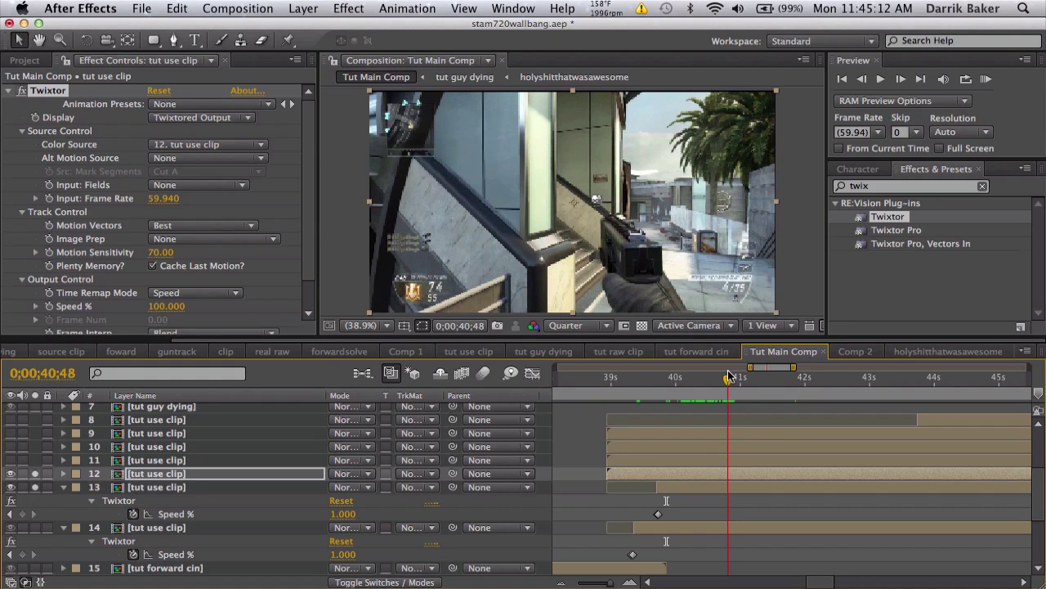
Keyframe layer 12's Twixtor Speed % from 100 at 40;49 down to 1 one frame later.
click(900, 78)
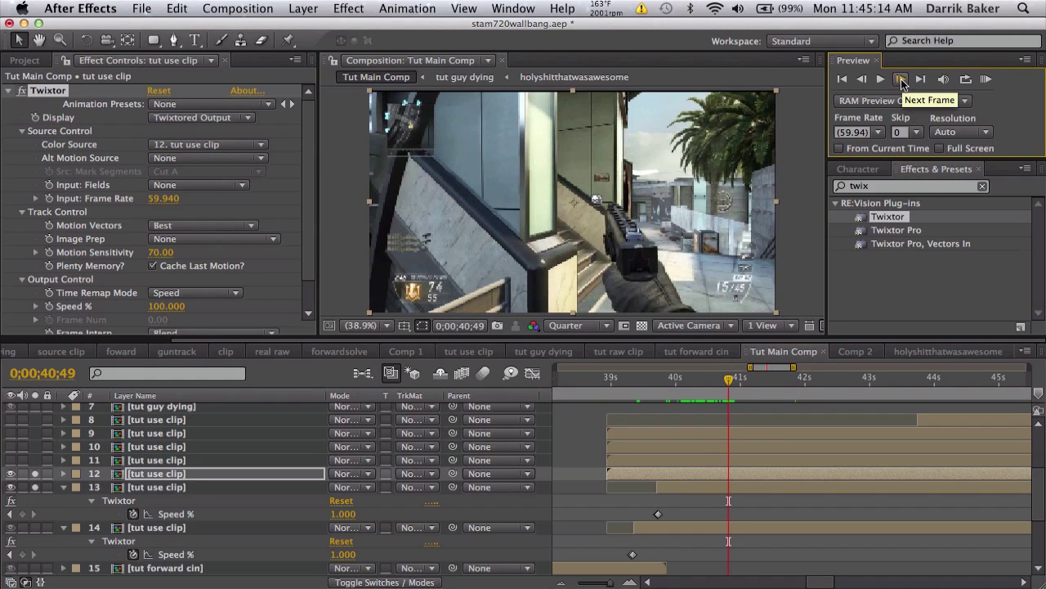
click(49, 306)
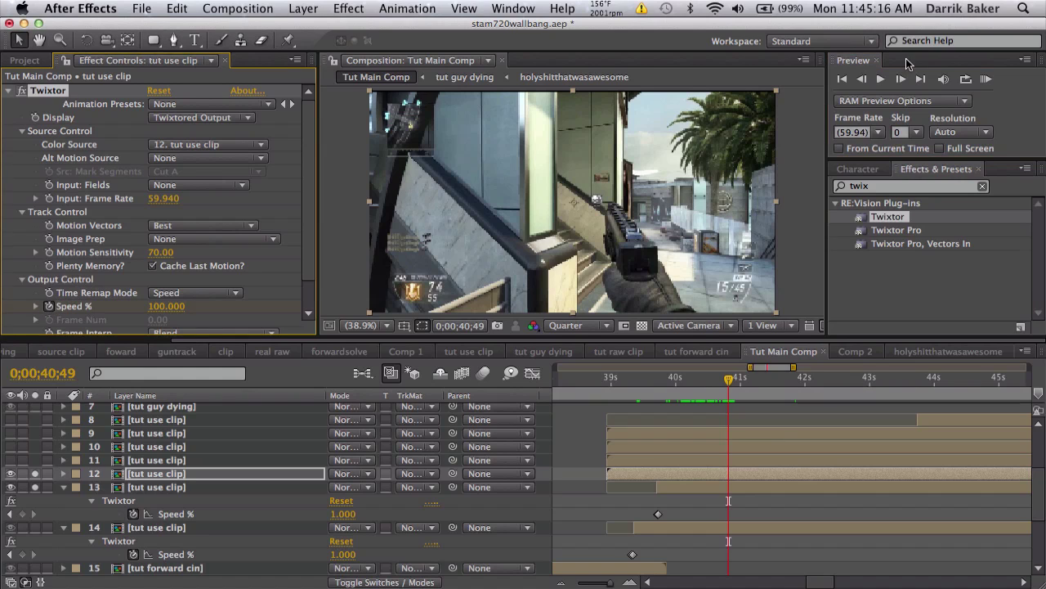
click(900, 78)
click(170, 306)
text(1)
key(Return)
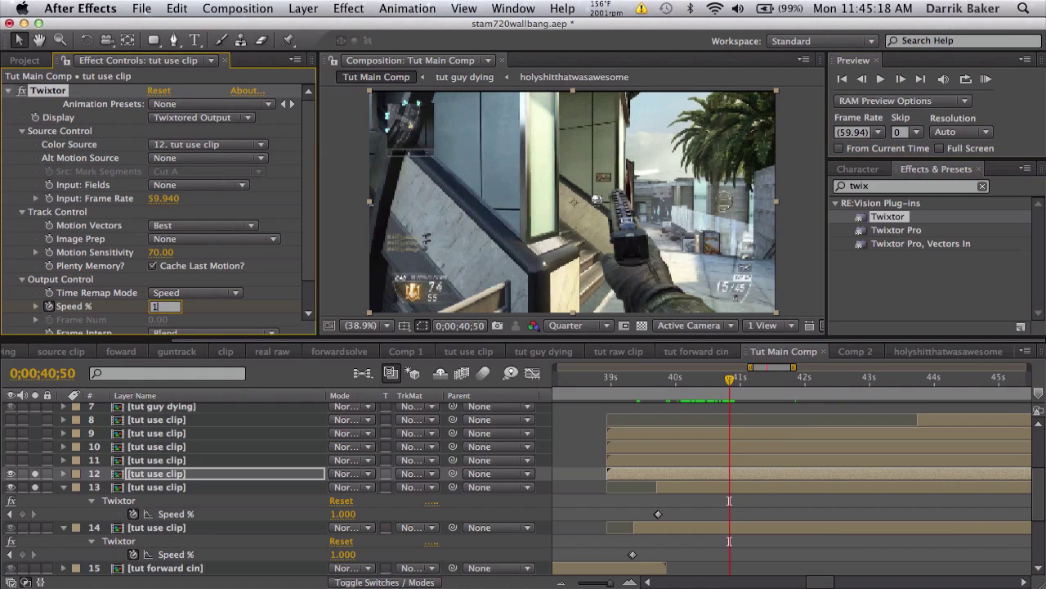
Nudge the Speed % keyframe slightly later and scrub to check the slowed pistol frames.
drag(733, 382, 834, 375)
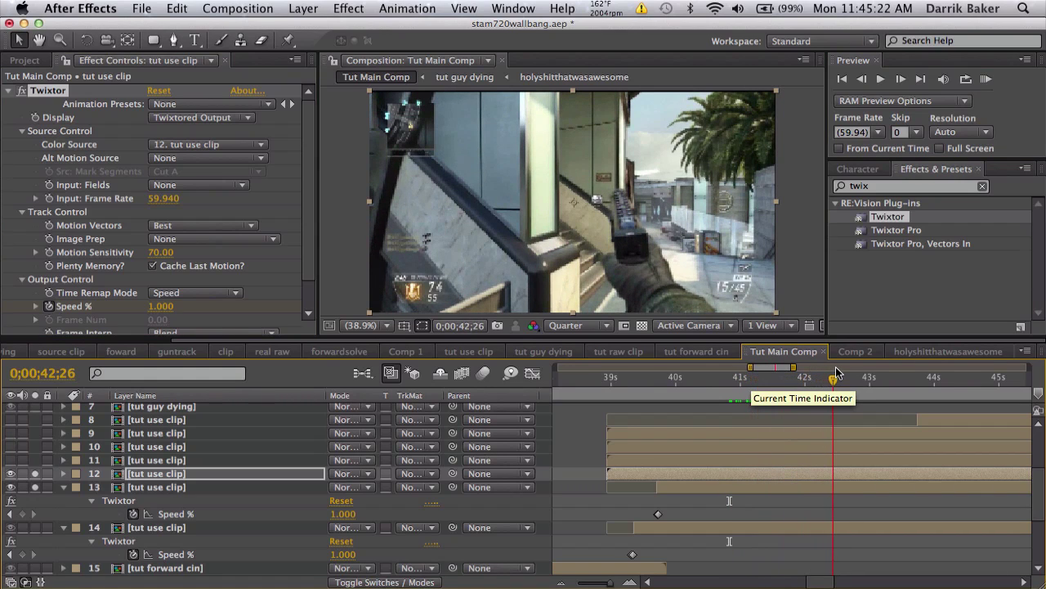
key(u)
key(=)
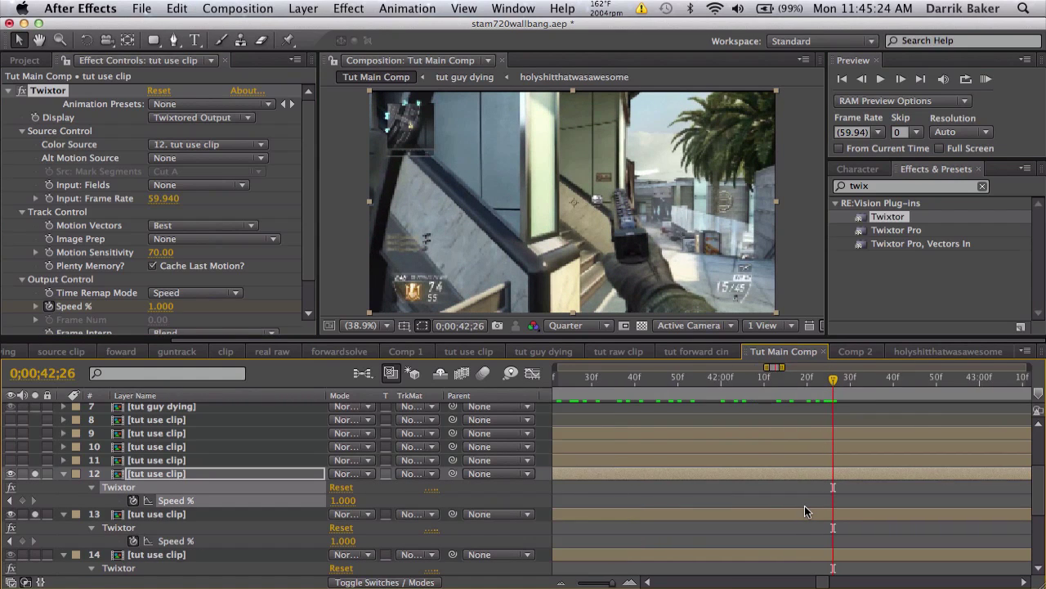
key(=)
click(642, 499)
drag(637, 495, 655, 500)
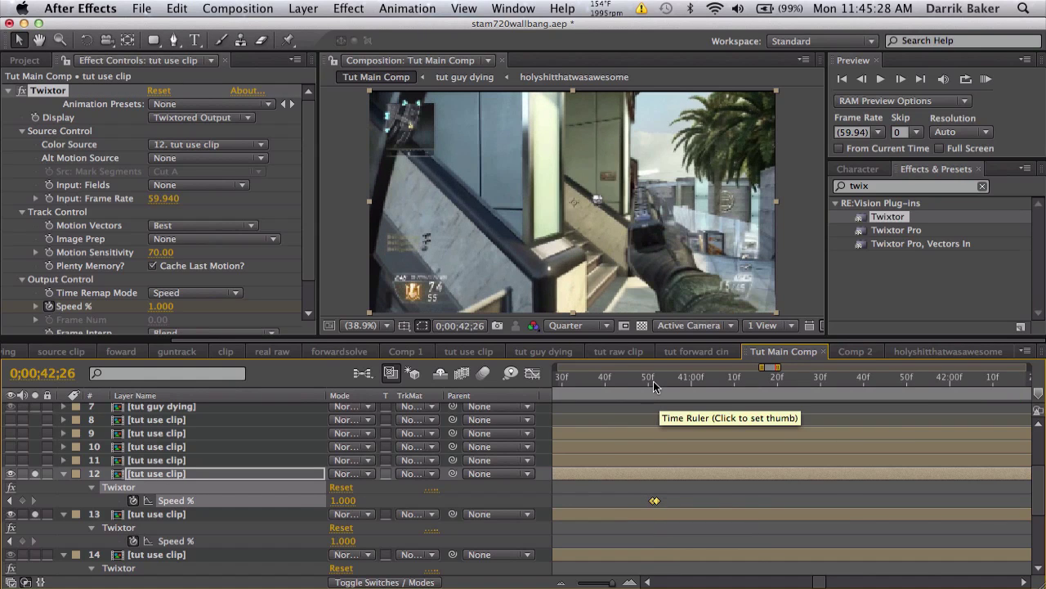
drag(654, 378, 864, 378)
click(911, 378)
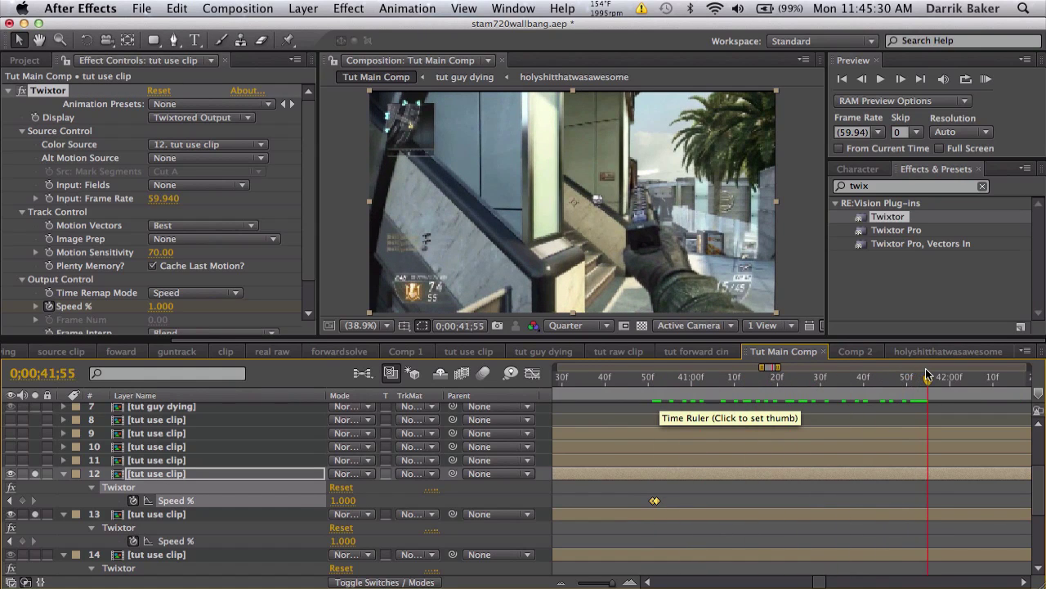
key(minus)
key(minus)
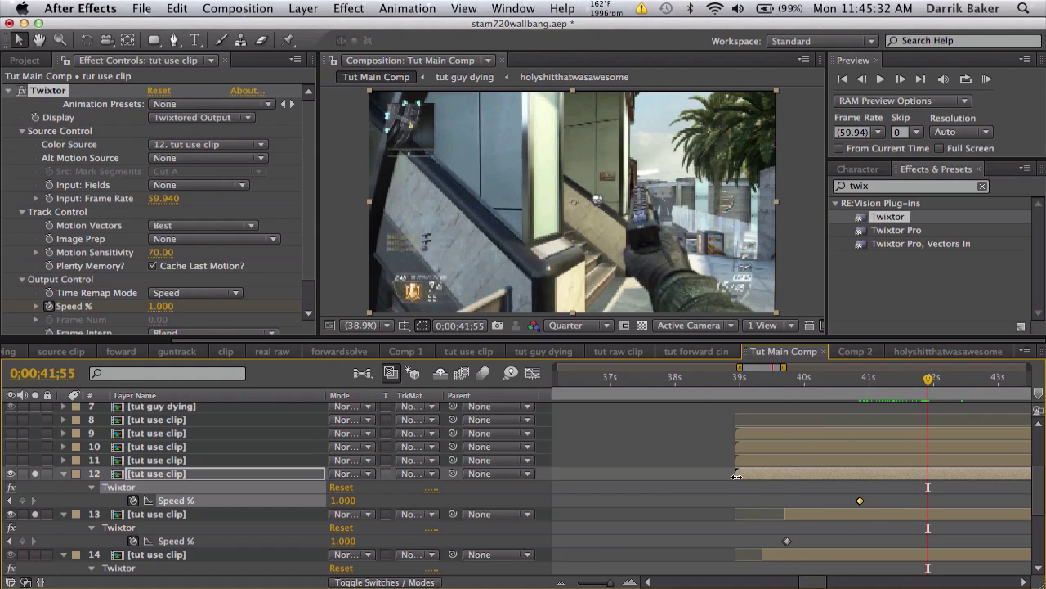
Trim layer 12 so it starts at its slowdown keyframe.
drag(736, 474, 860, 474)
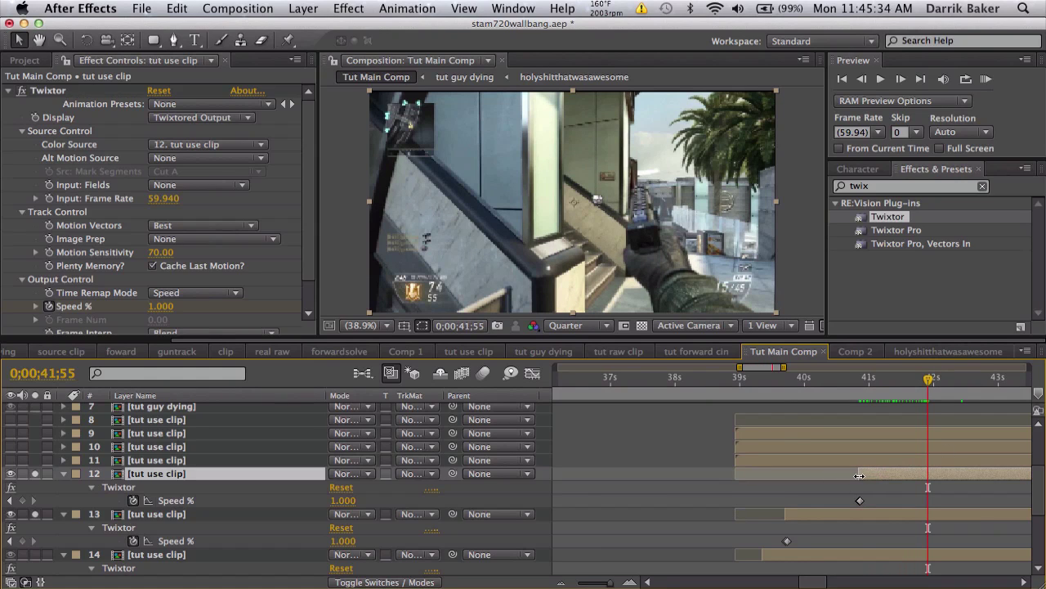
key(minus)
key(minus)
key(minus)
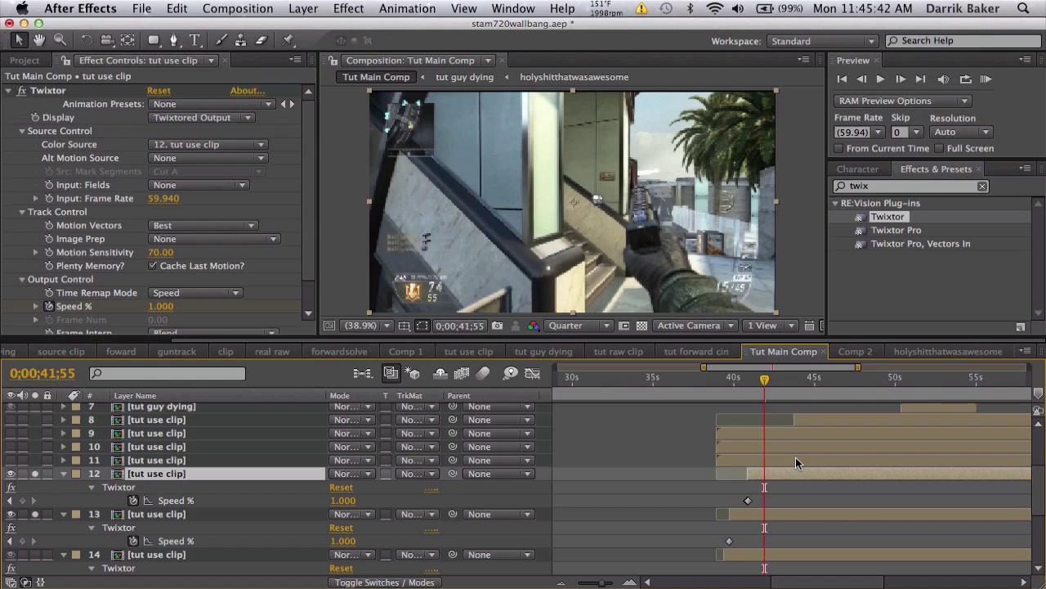
key(minus)
key(minus)
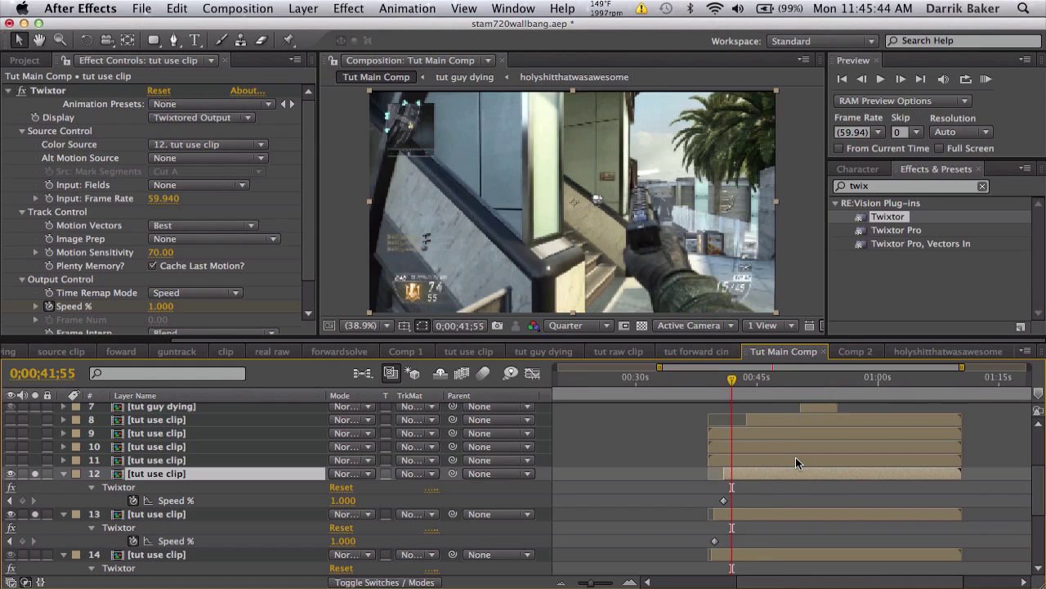
Preview the slowed clips in Tut Main Comp from 46;08 to 48;03.
scroll(796, 458, right, 2)
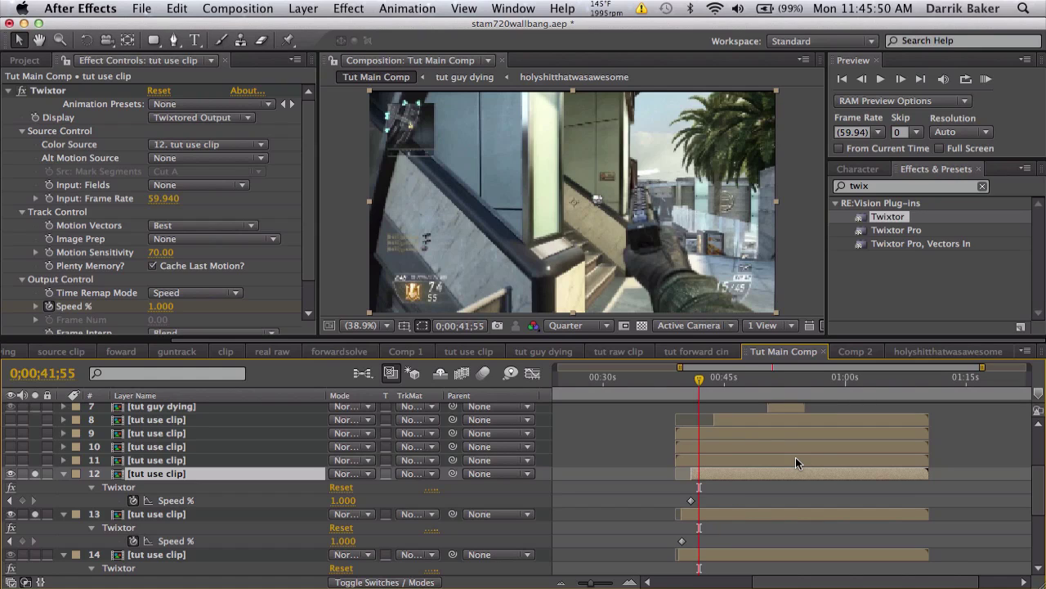
scroll(795, 458, down, 5)
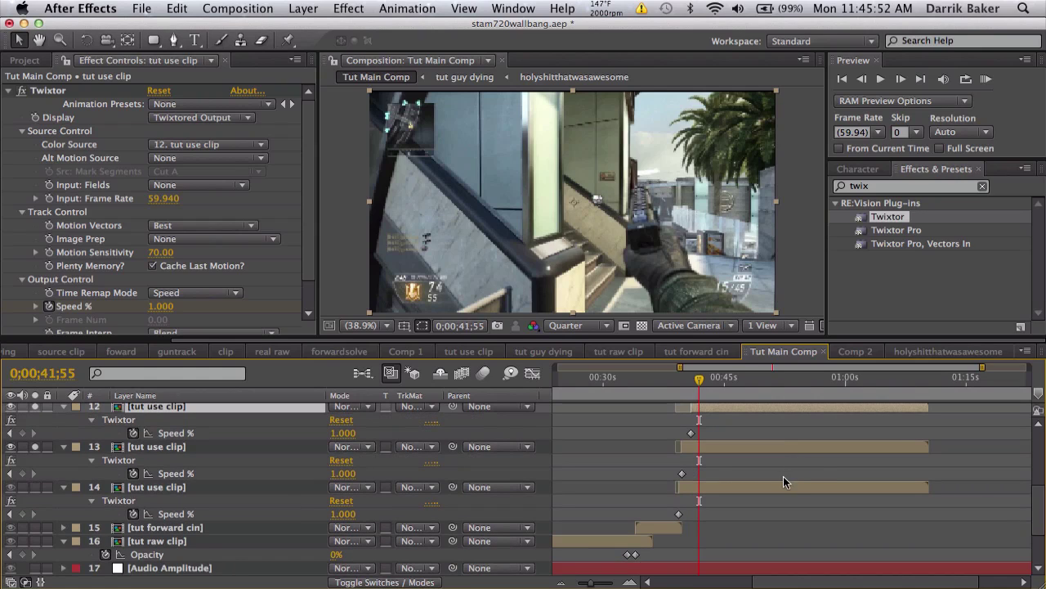
key(minus)
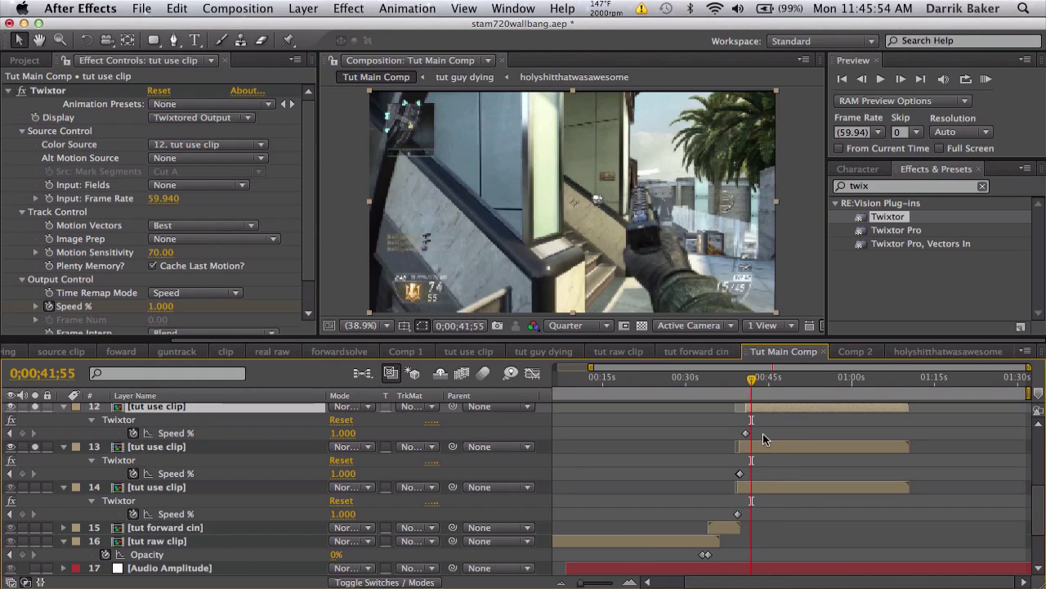
scroll(806, 426, up, 5)
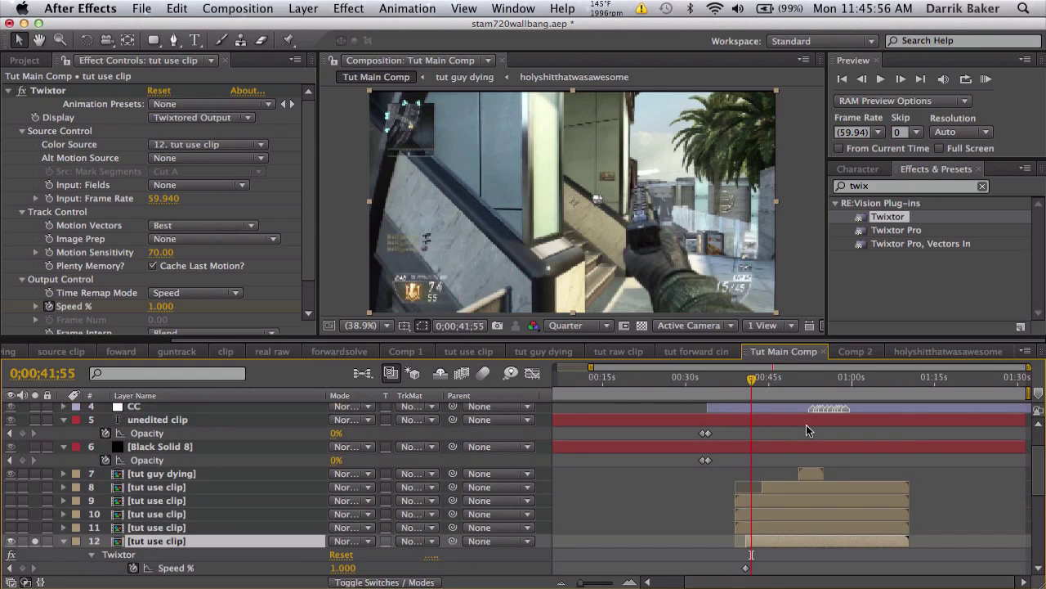
click(774, 380)
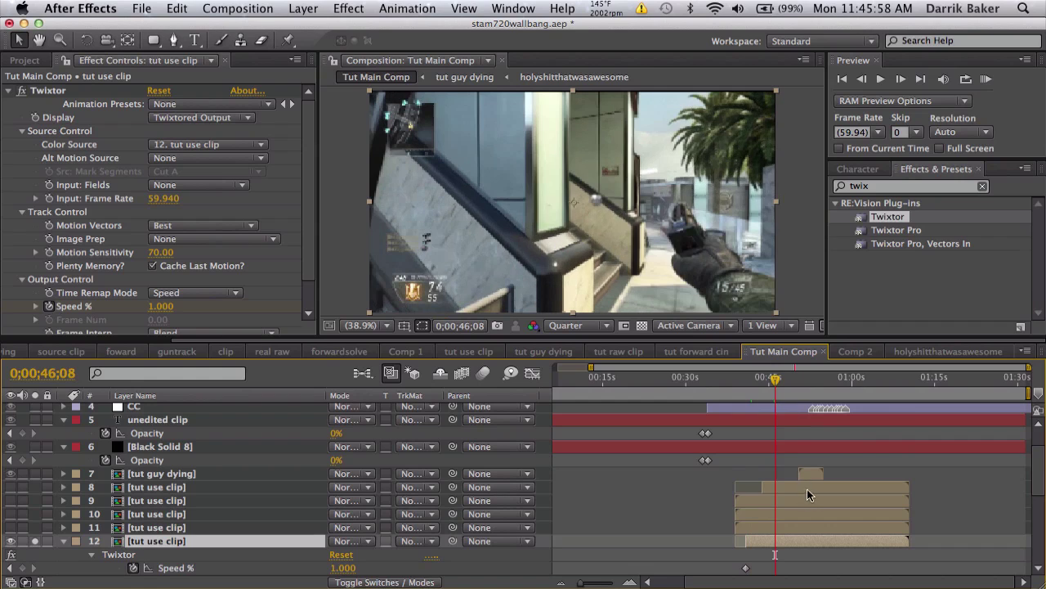
drag(809, 384, 786, 385)
Solo layer 8 and apply RSMB 3.x to it from Effects & Presets.
click(785, 489)
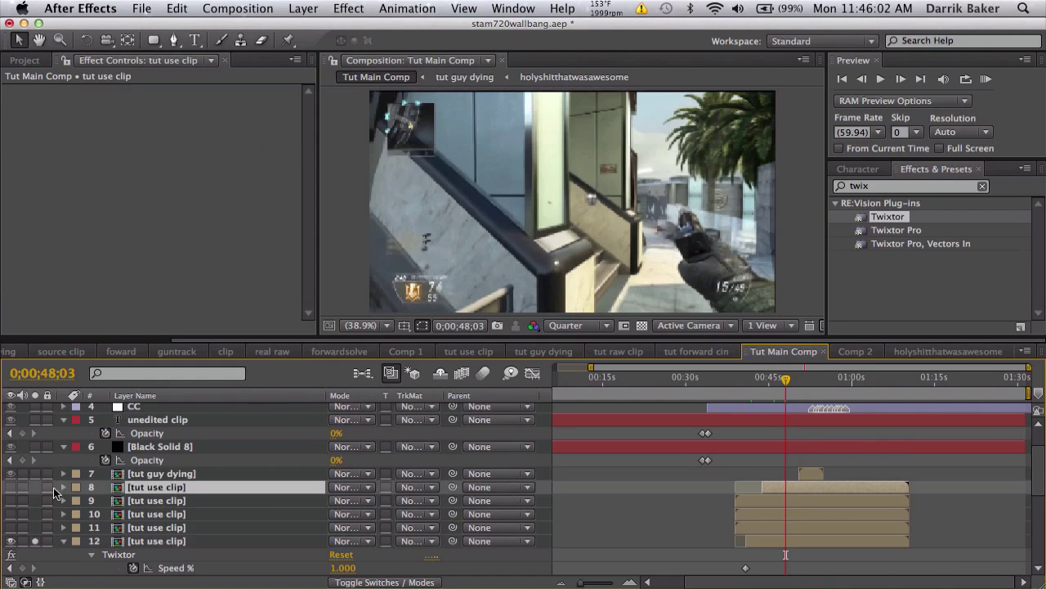
click(35, 488)
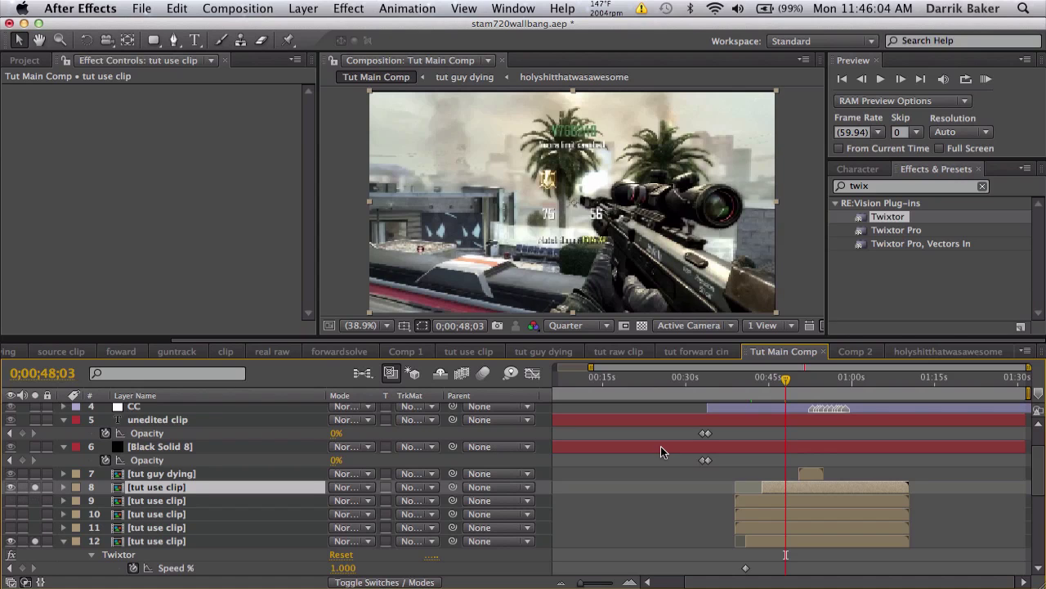
drag(783, 384, 778, 385)
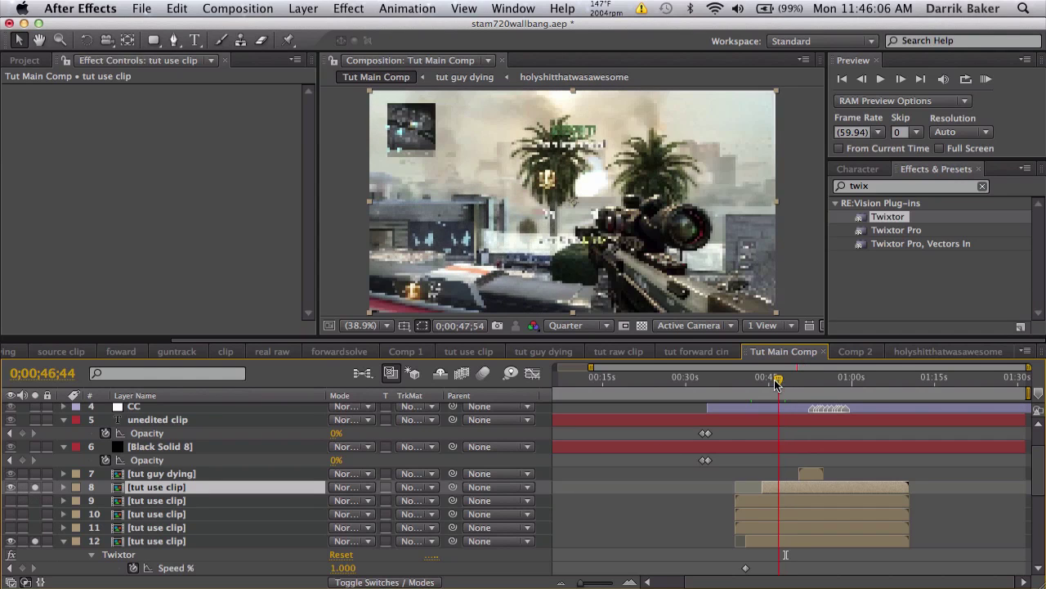
click(883, 186)
text(rsmb)
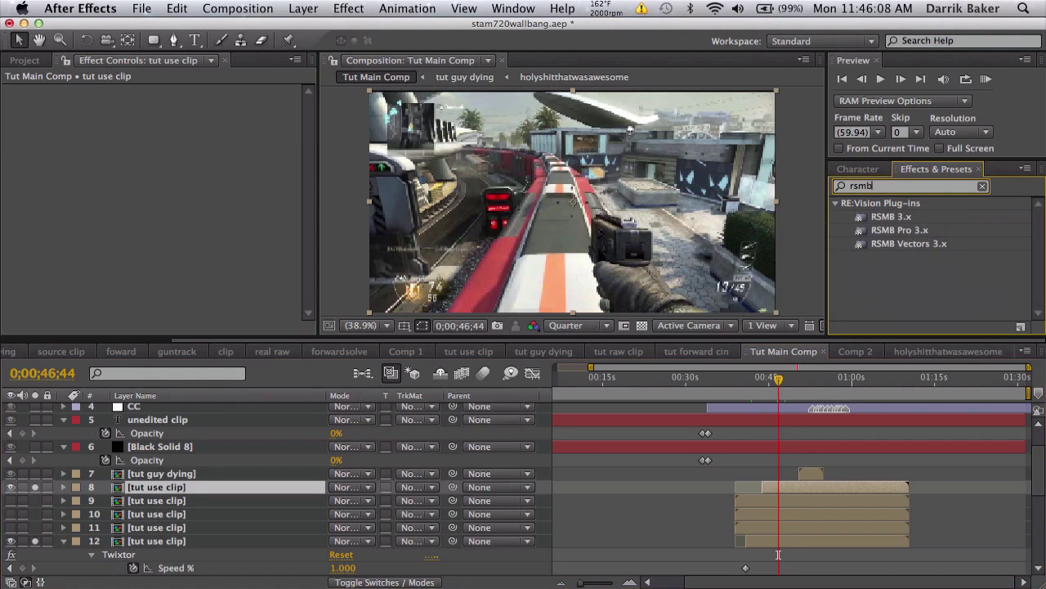
drag(891, 217, 783, 493)
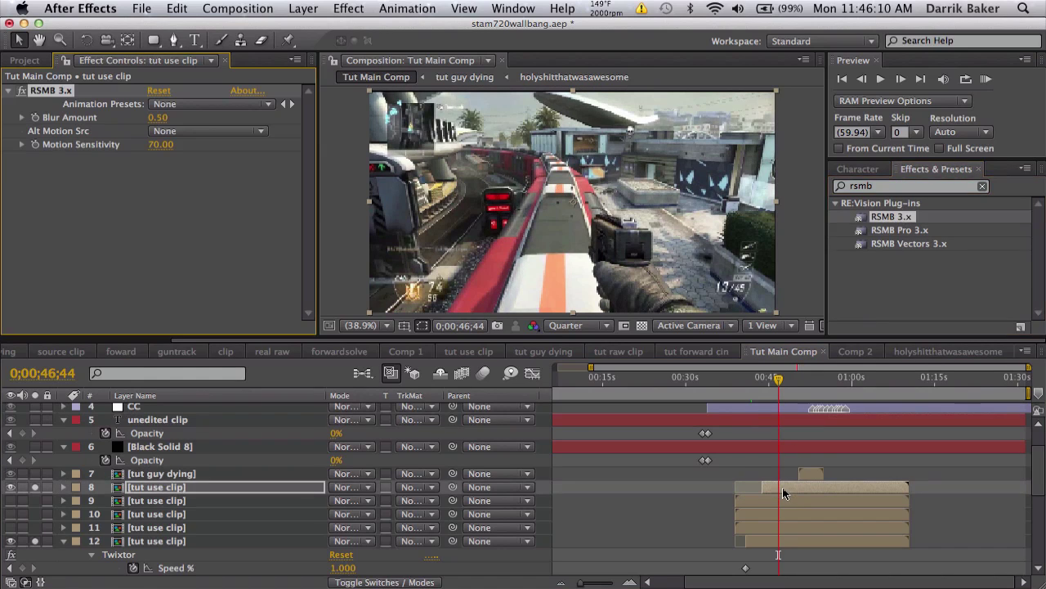
Set RSMB Motion Sensitivity to 100 and Blur Amount to 0.40, previewing the blur around 46;40.
drag(154, 144, 209, 147)
click(779, 384)
drag(778, 384, 783, 384)
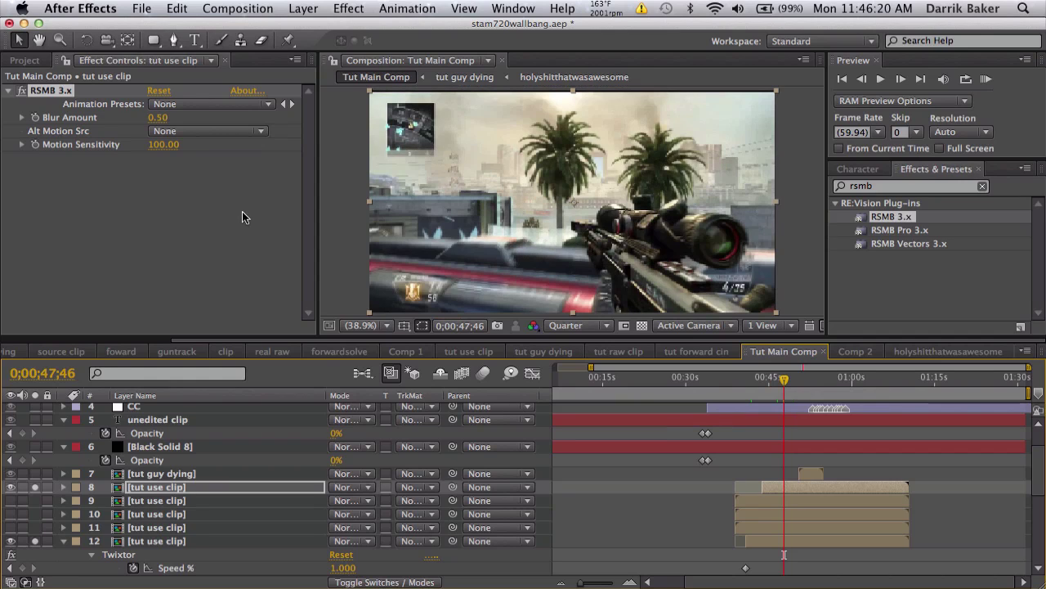
click(157, 117)
text(.4)
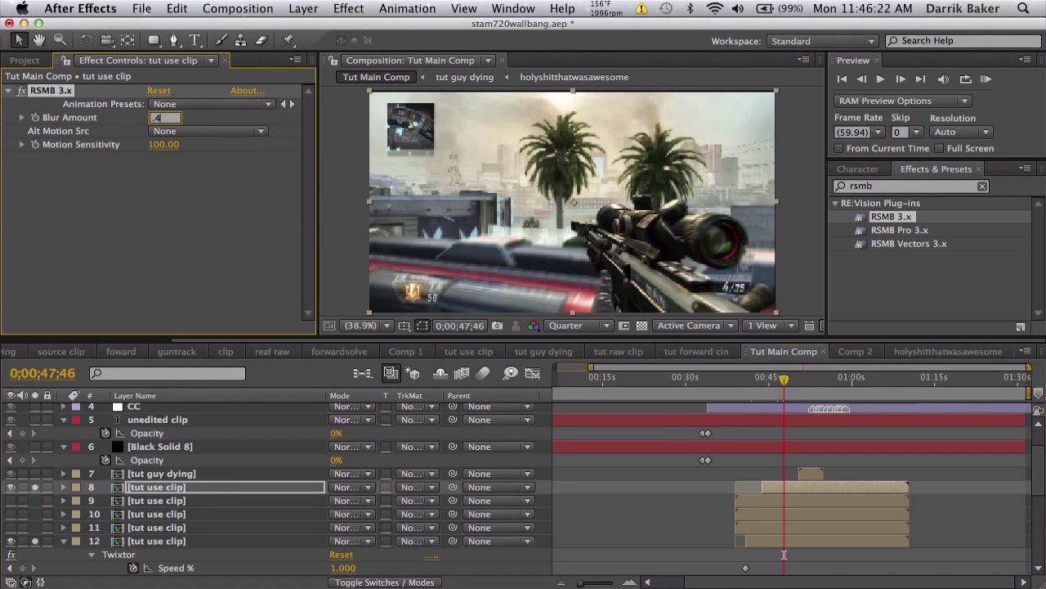
key(Return)
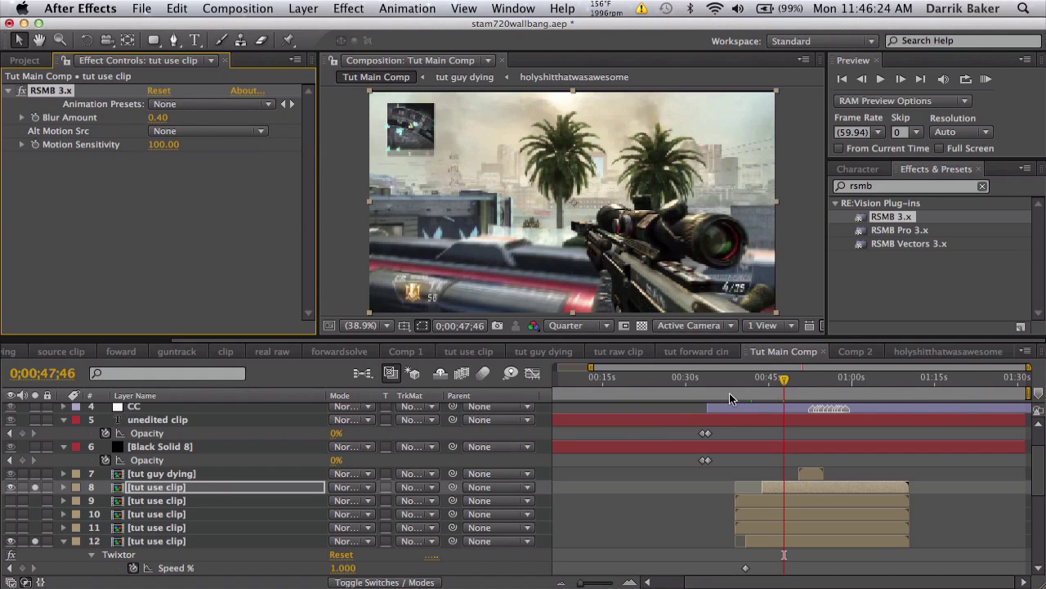
key(equal)
key(equal)
click(761, 381)
click(760, 382)
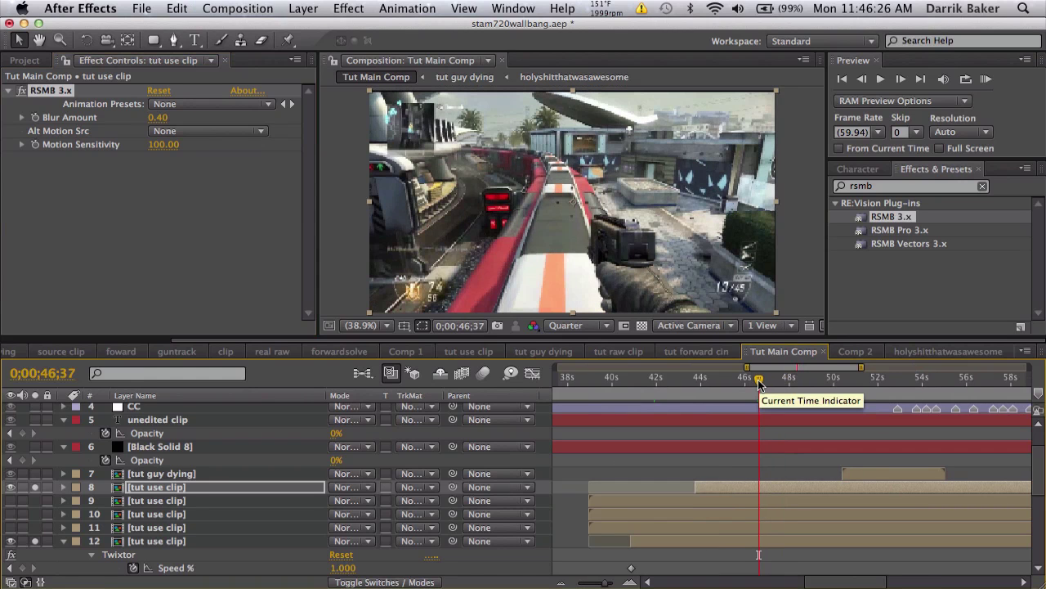
drag(759, 381, 772, 385)
click(240, 8)
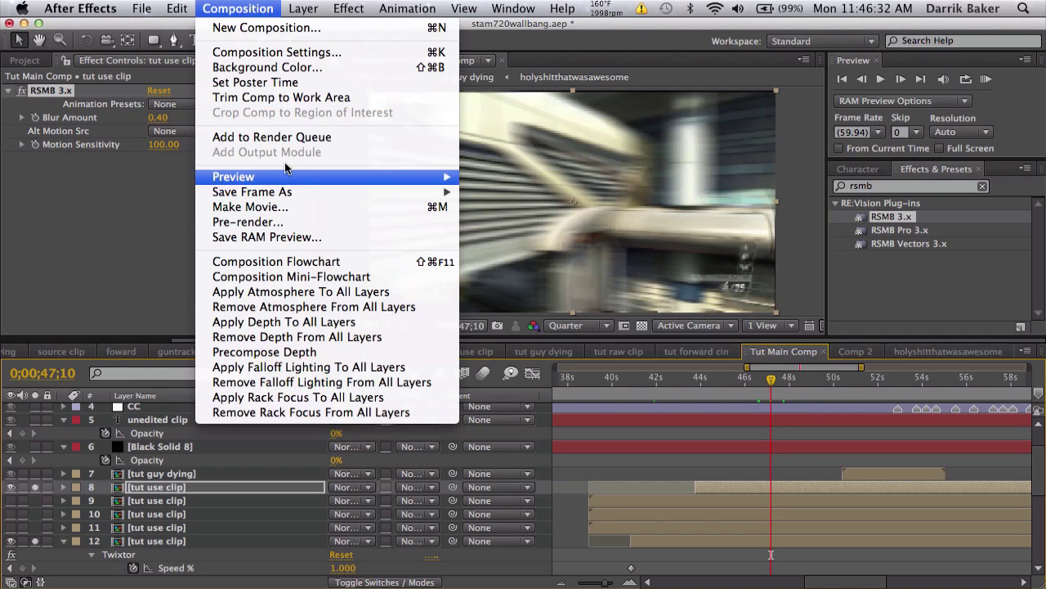
Add Tut Main Comp to the Render Queue, leaving Best Settings and Lossless output unchanged.
click(237, 8)
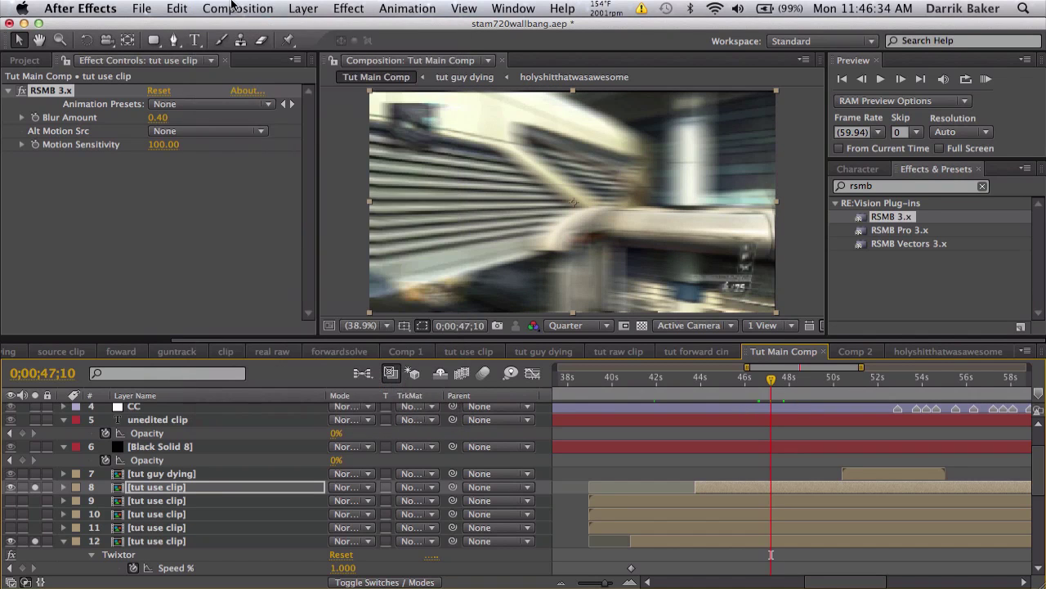
click(237, 8)
click(266, 135)
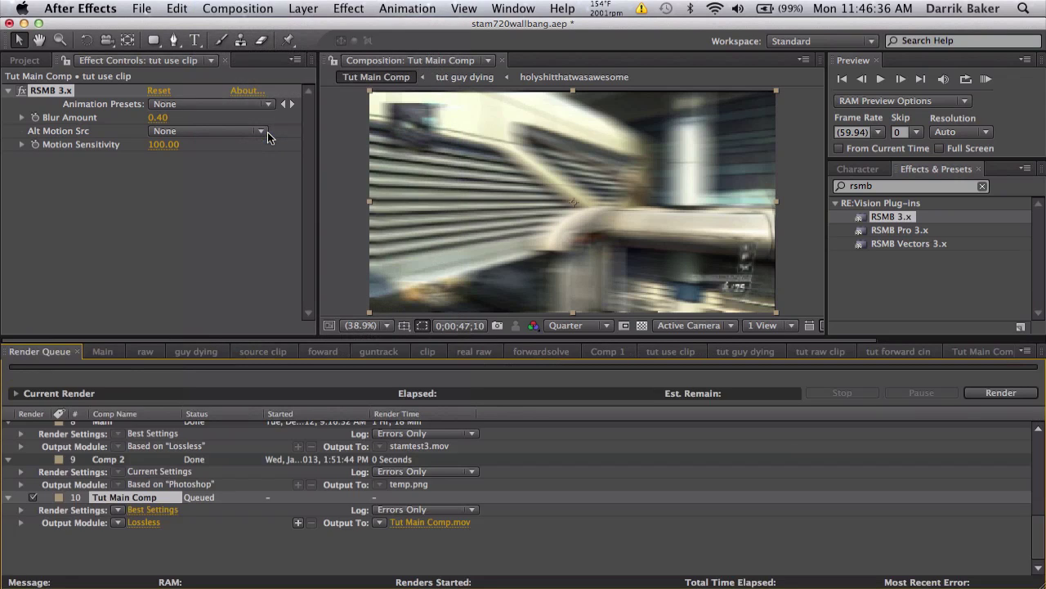
click(153, 522)
click(626, 527)
click(152, 509)
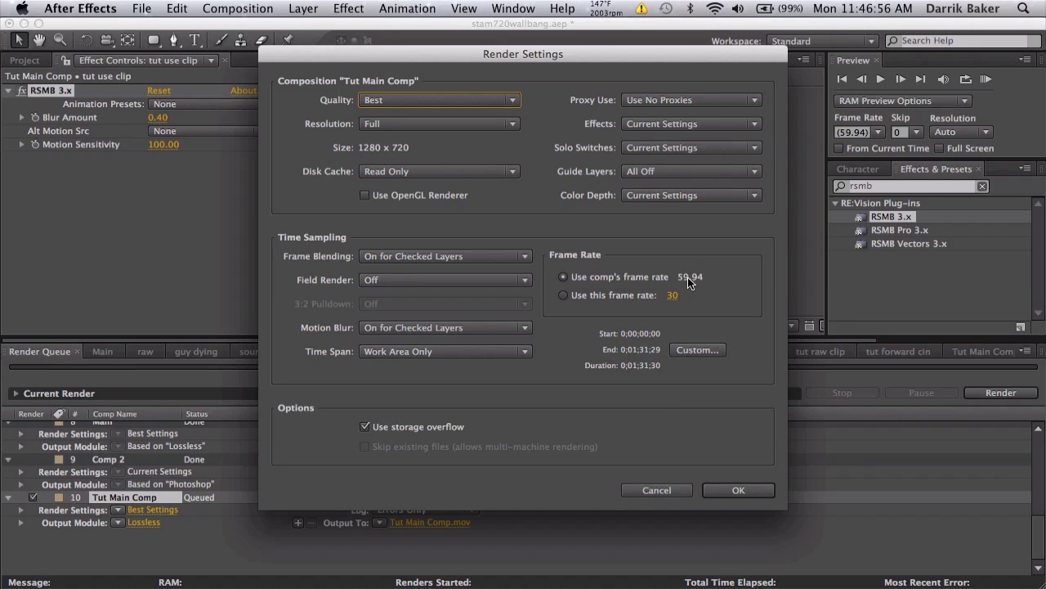
click(652, 488)
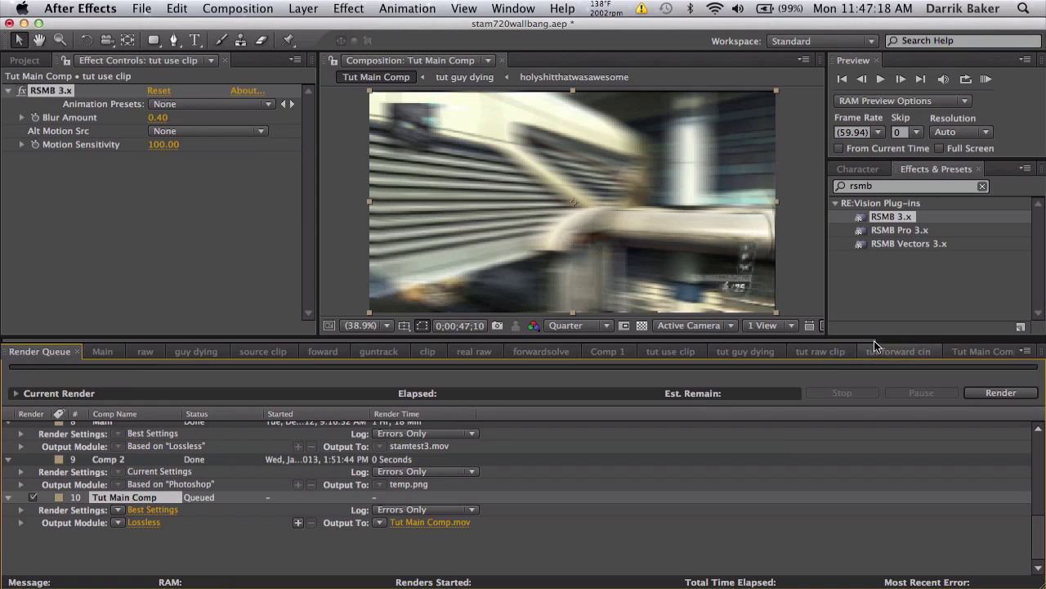
Recheck Best Settings without changes, then switch to the holyshitthatwasawesome composition.
drag(874, 341, 1031, 342)
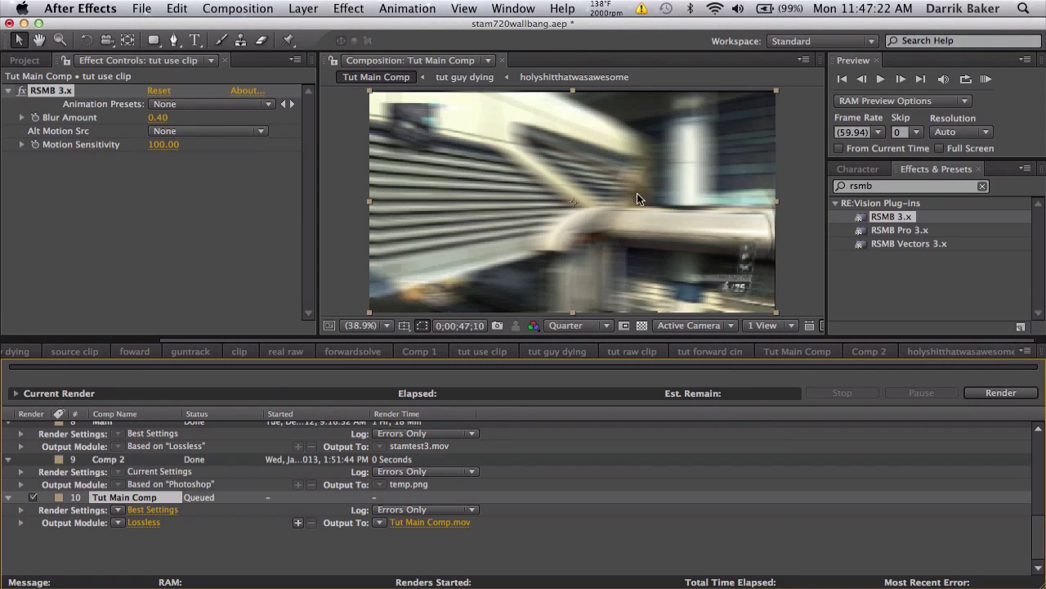
click(153, 509)
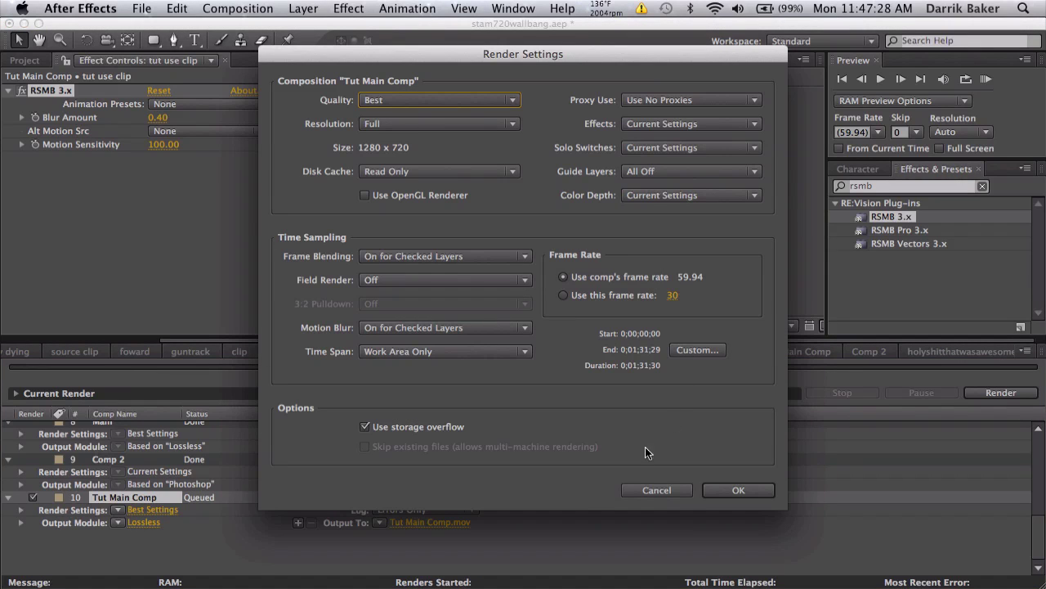
click(651, 489)
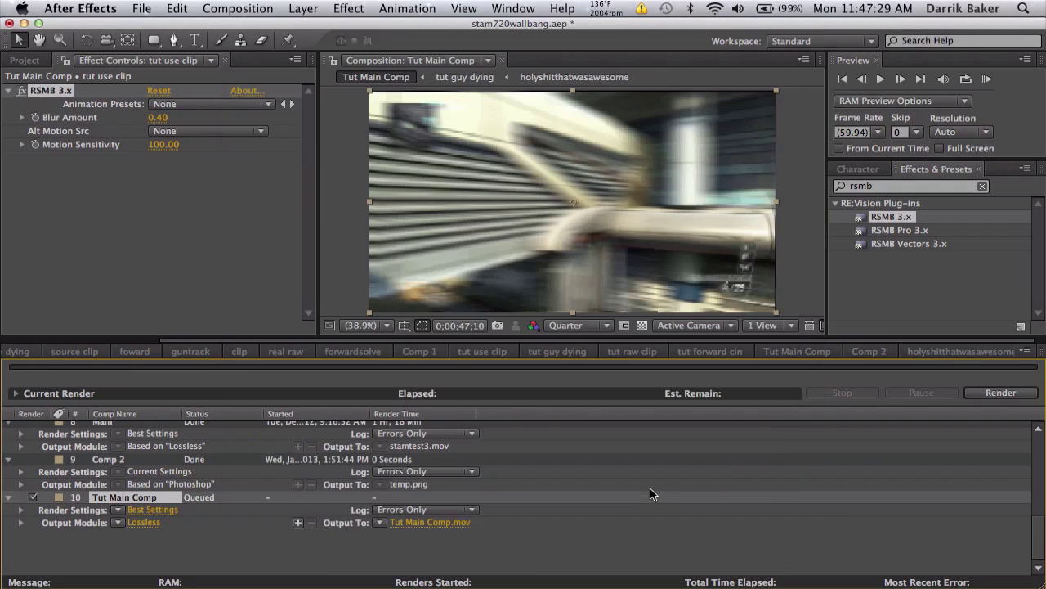
click(983, 350)
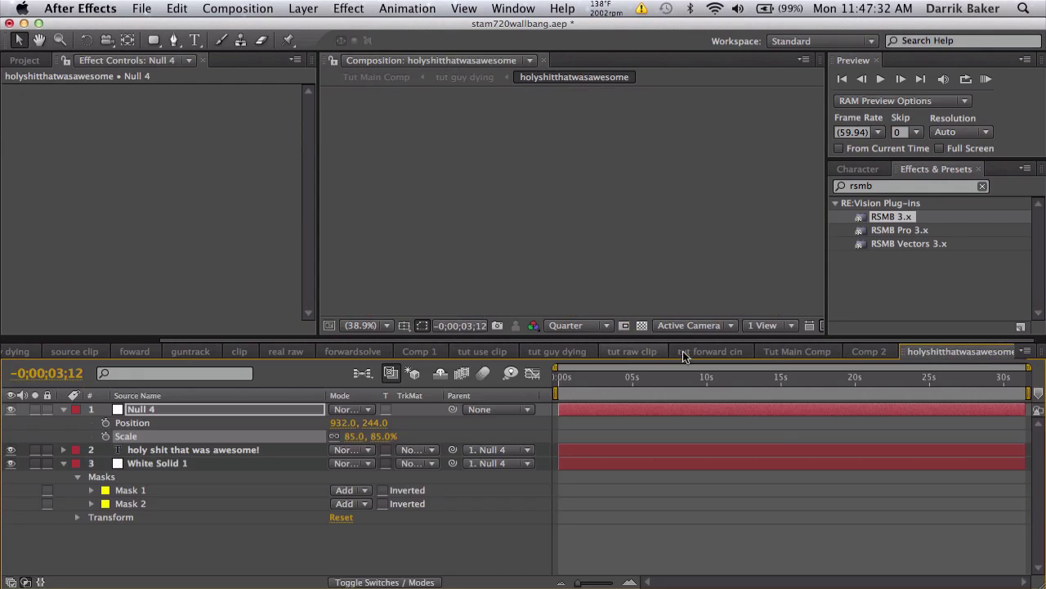
Look at tut raw clip around 6;01, then return to Tut Main Comp at 43;34.
click(636, 350)
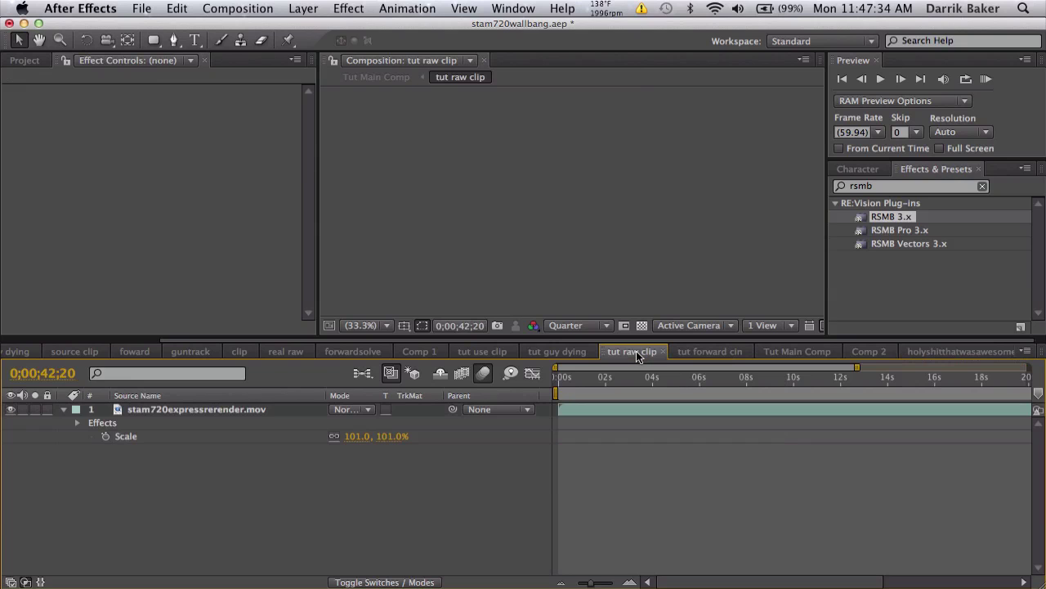
click(665, 377)
click(699, 378)
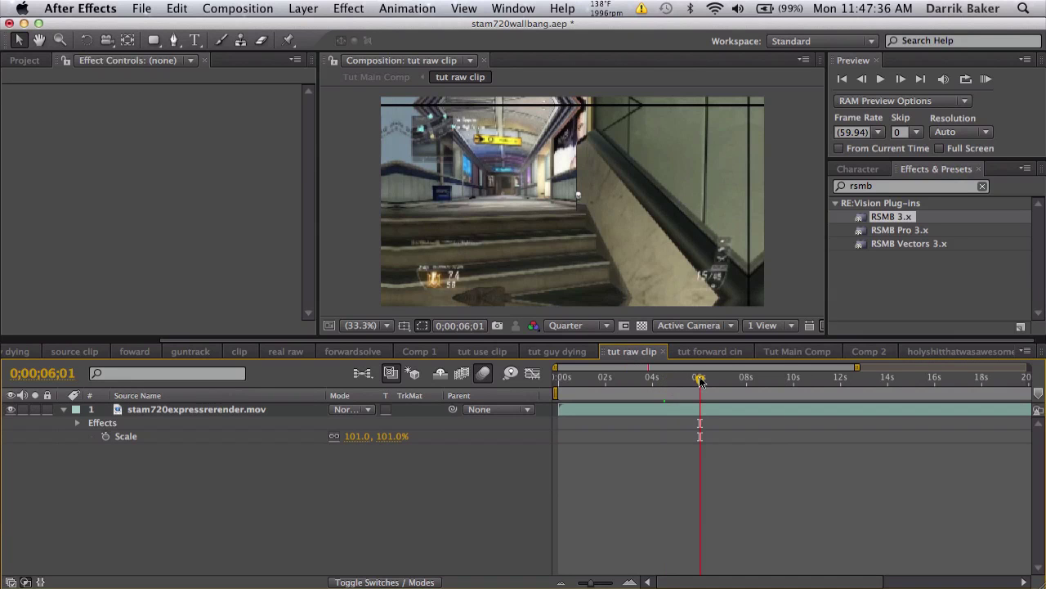
click(783, 350)
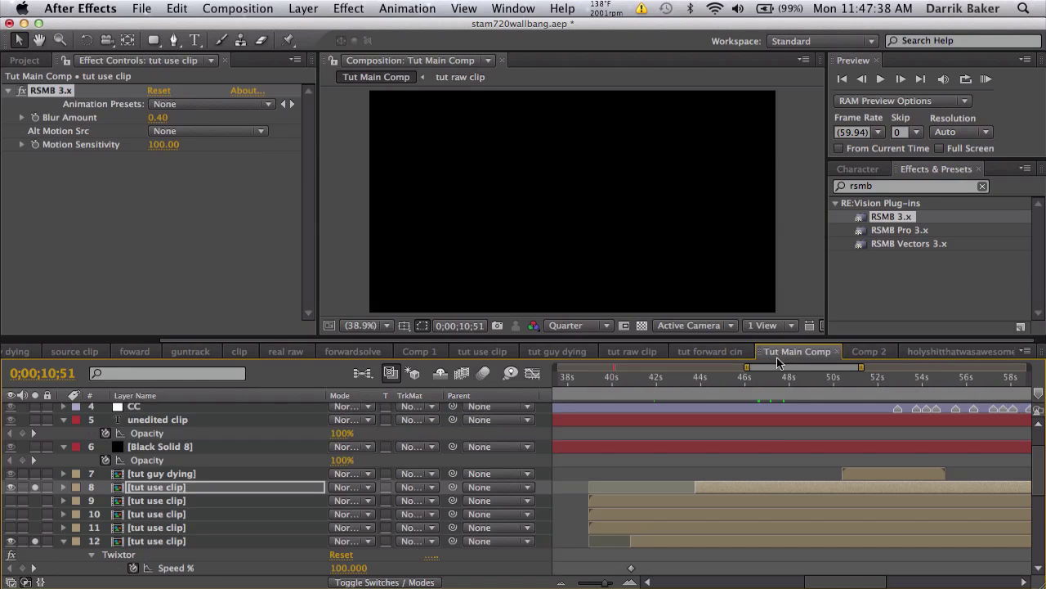
click(690, 380)
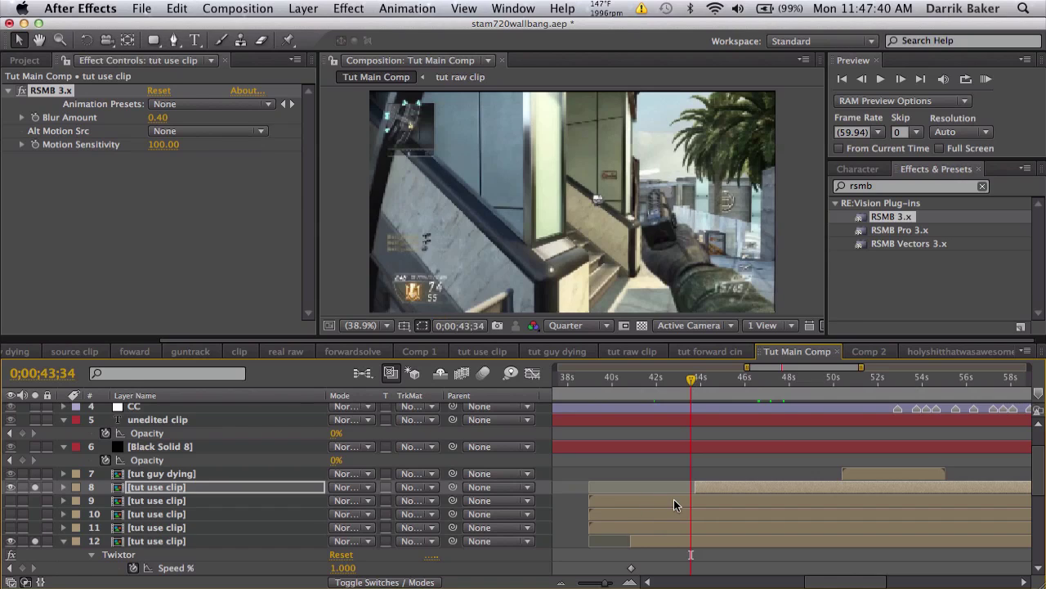
scroll(673, 499, down, 2)
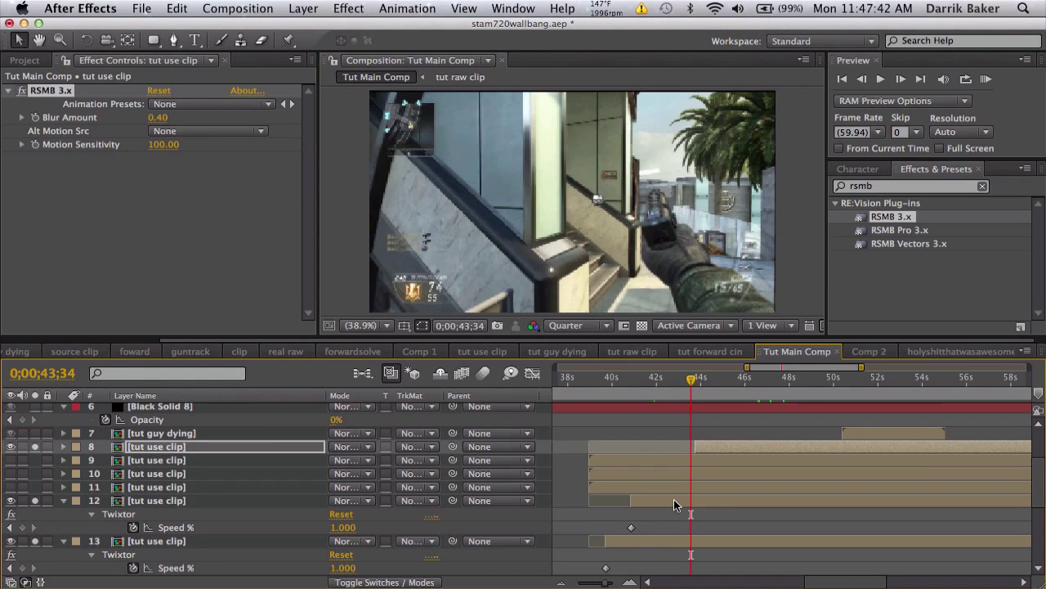